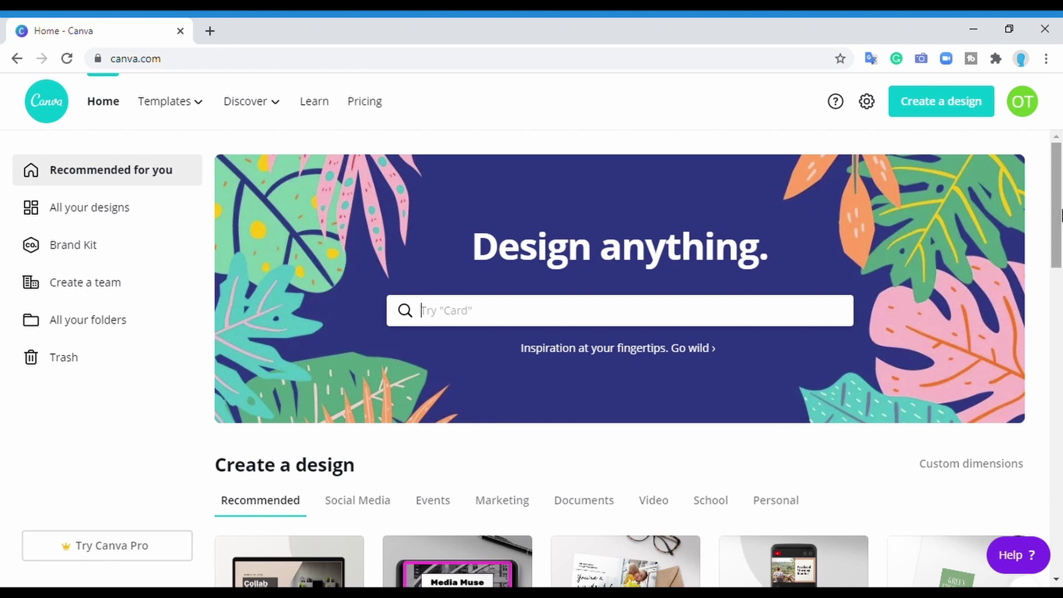
Look through the recommended design types offered for creating a new design
left_click_drag(1060, 211, 1058, 298)
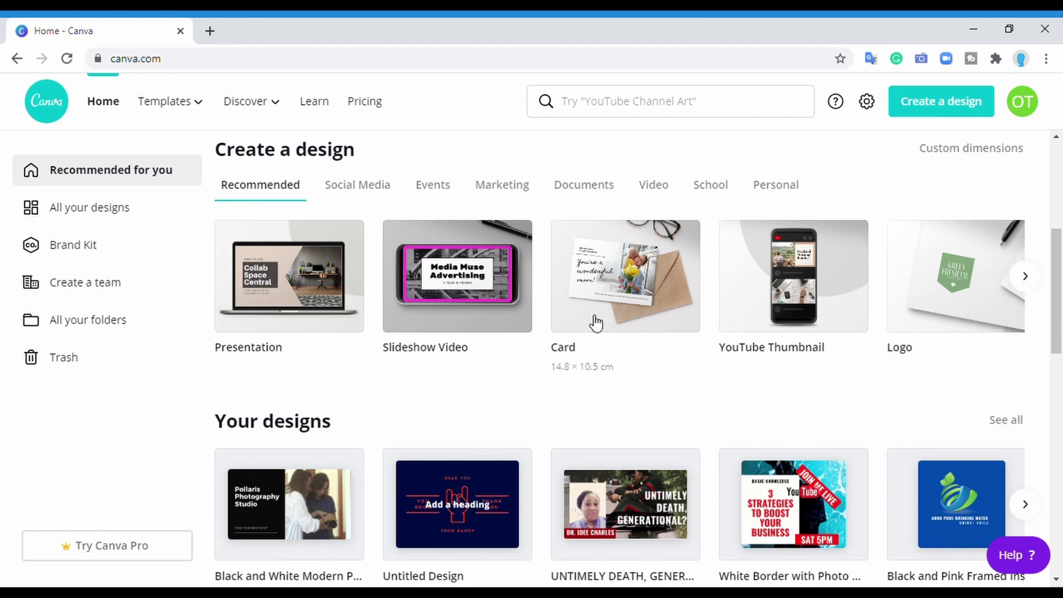
left_click(1026, 277)
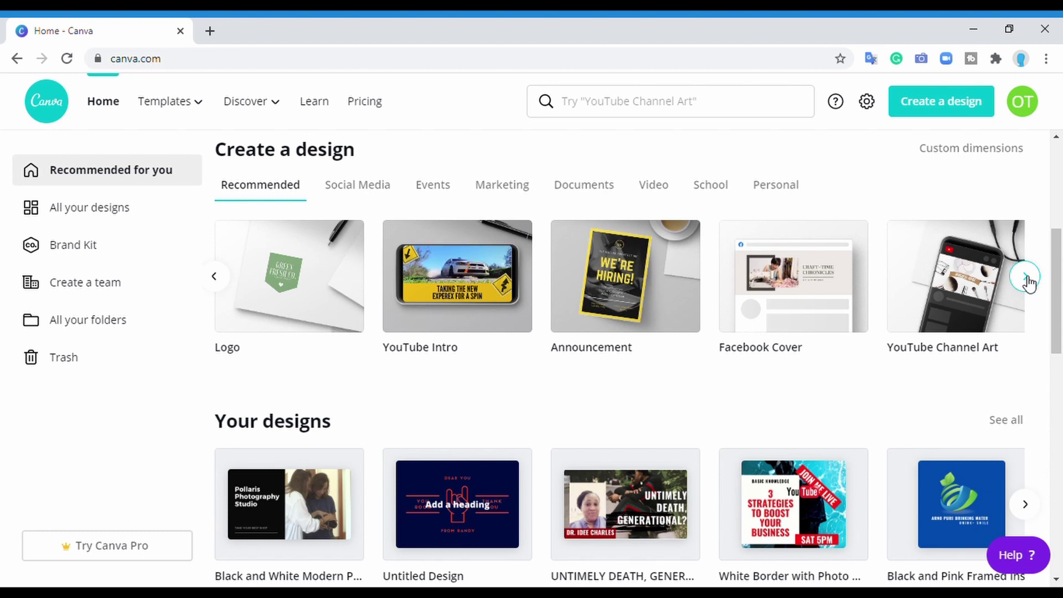
left_click(221, 280)
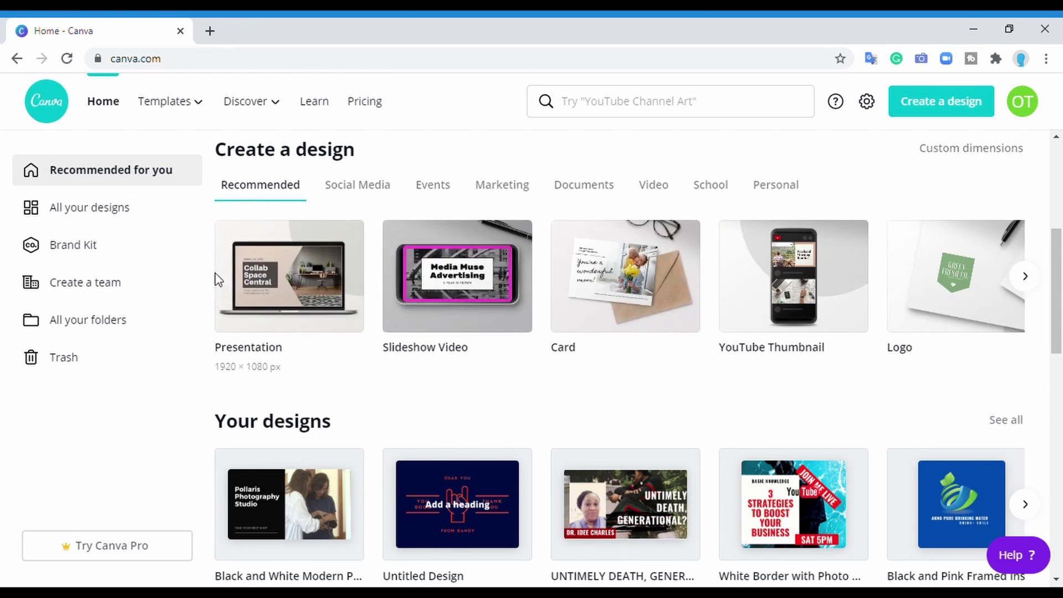
left_click(570, 266)
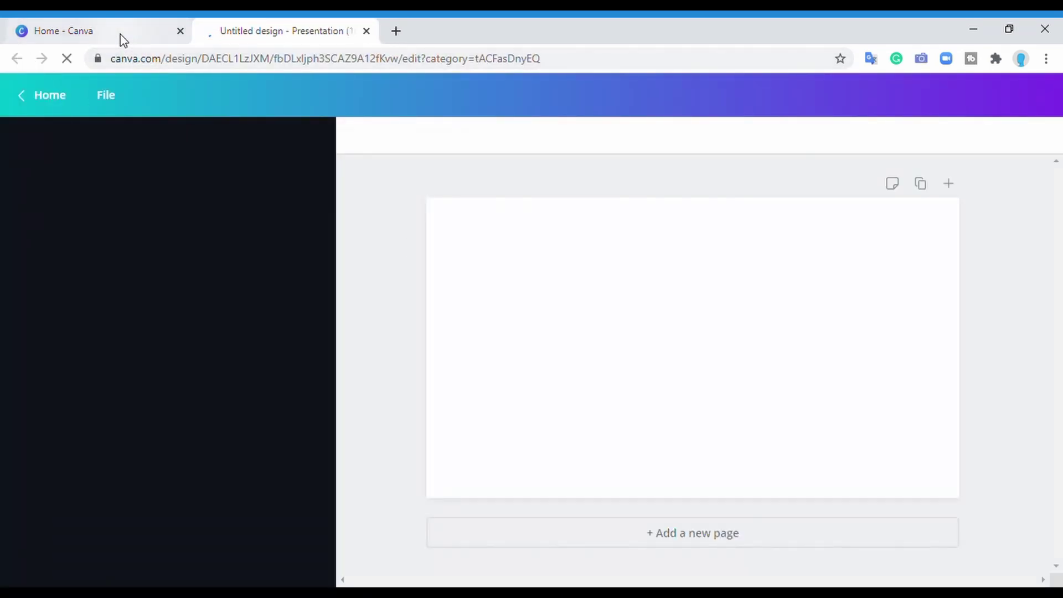
left_click(123, 37)
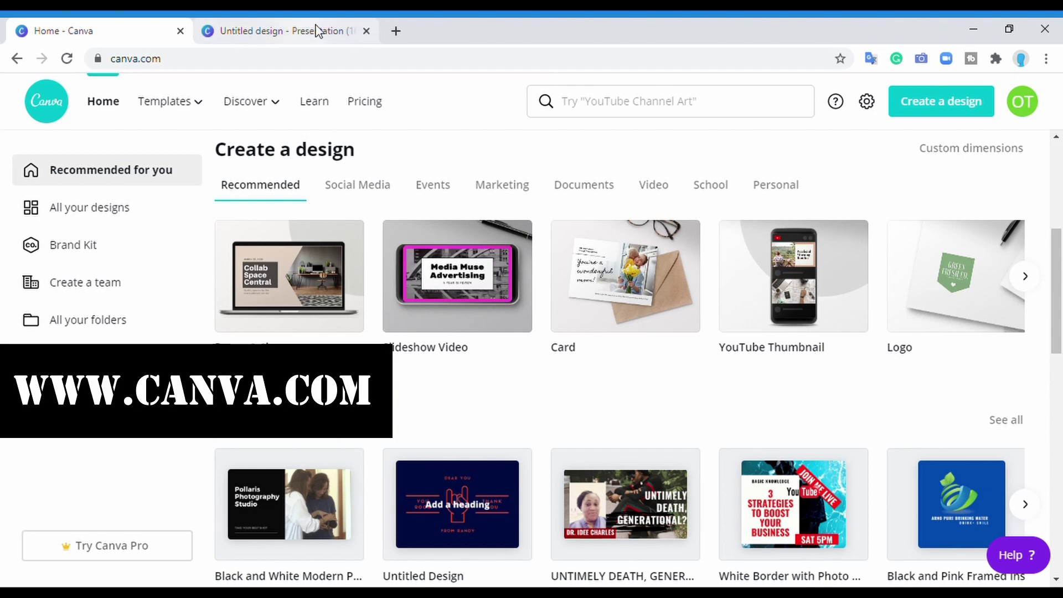
left_click(366, 31)
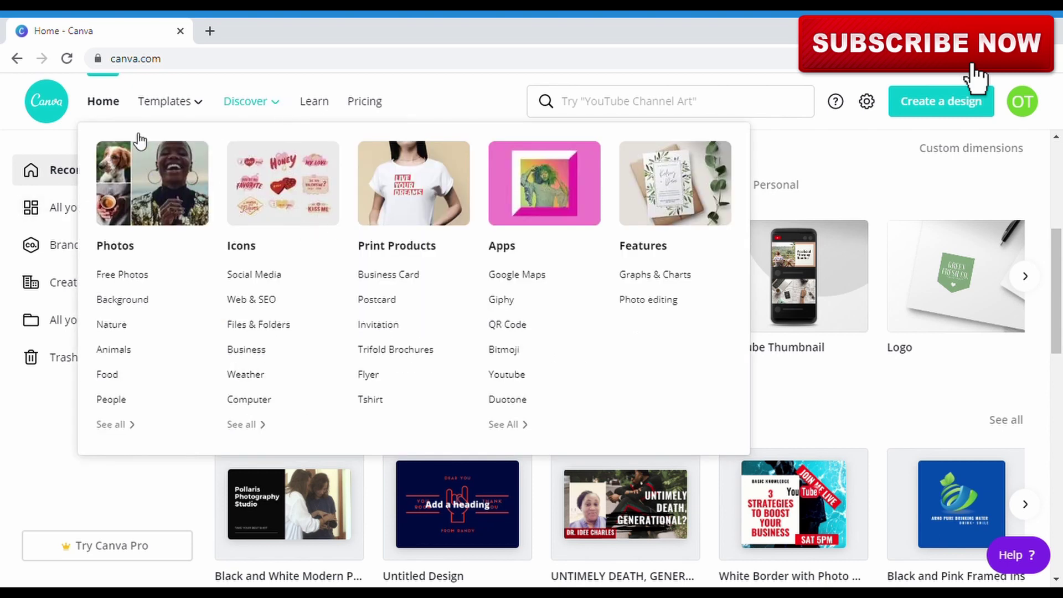
Create a blank YouTube Thumbnail design and look through its template categories
mouse_move(178, 103)
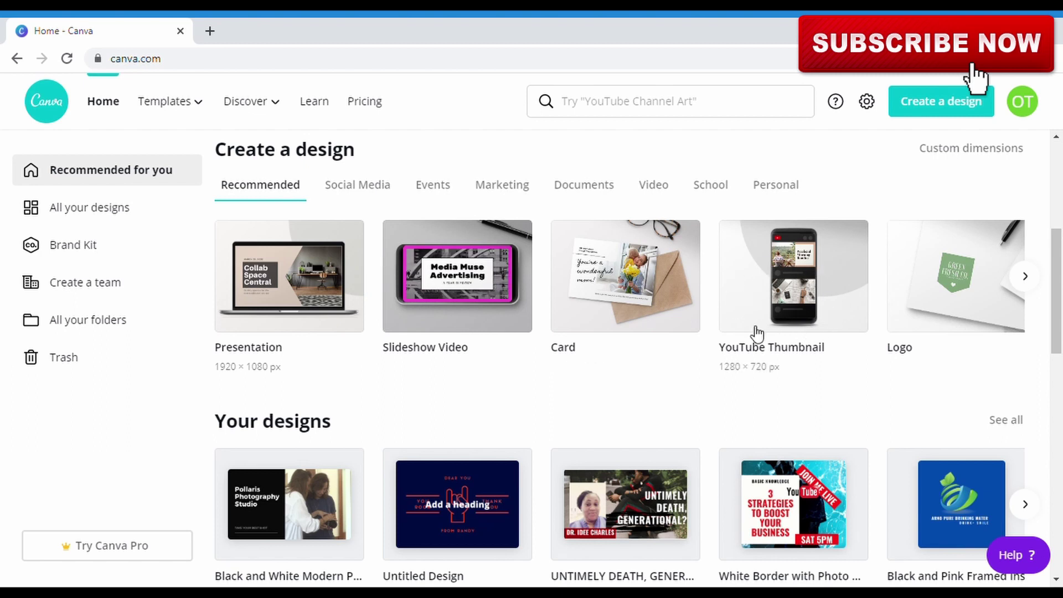
left_click(812, 321)
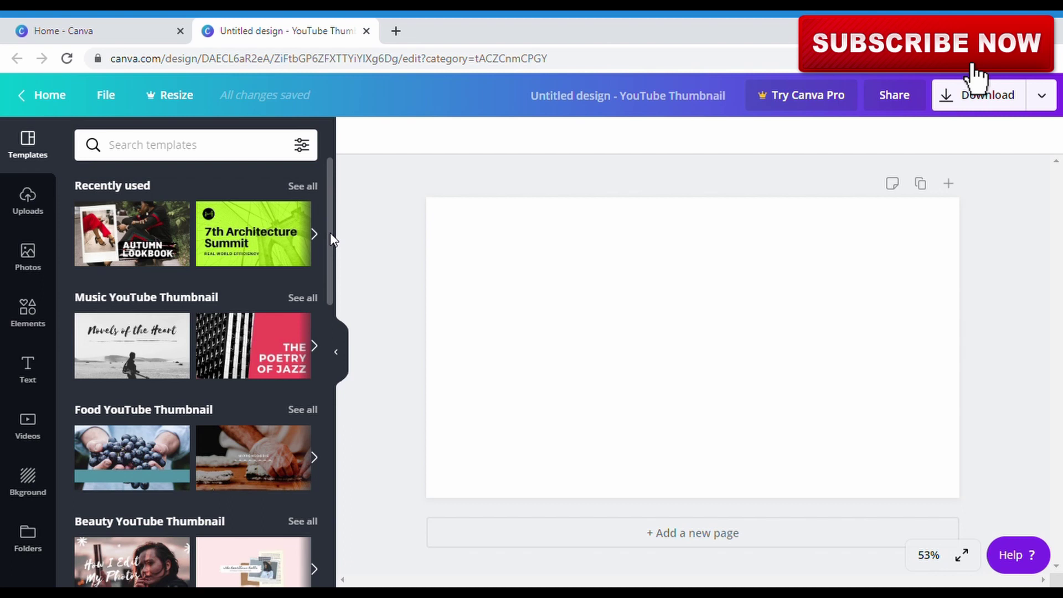
scroll(330, 233, "down", 2)
scroll(330, 227, "up", 2)
scroll(333, 277, "down", 3)
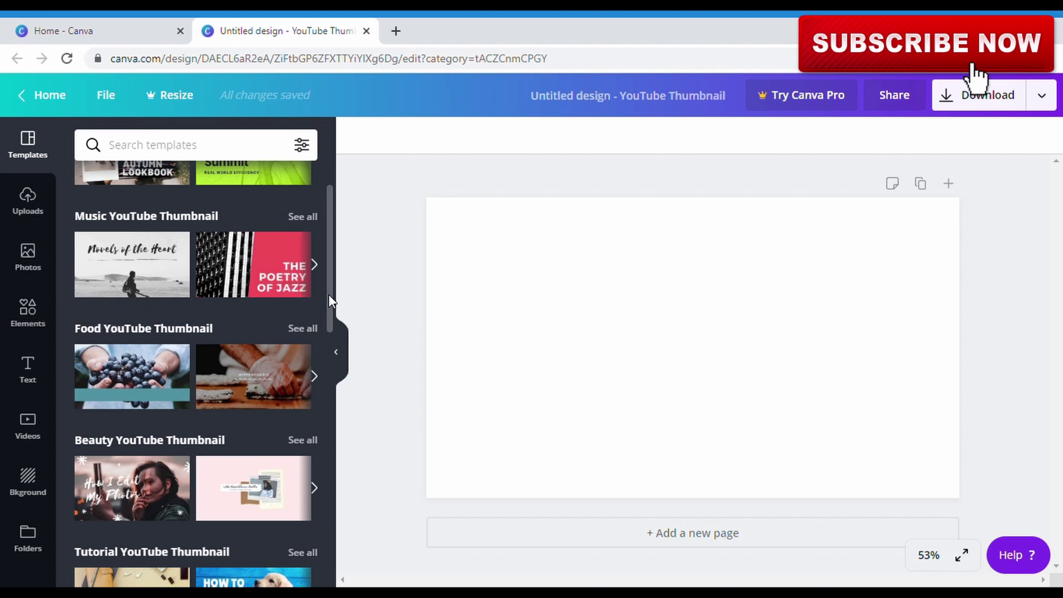
left_click_drag(328, 294, 326, 258)
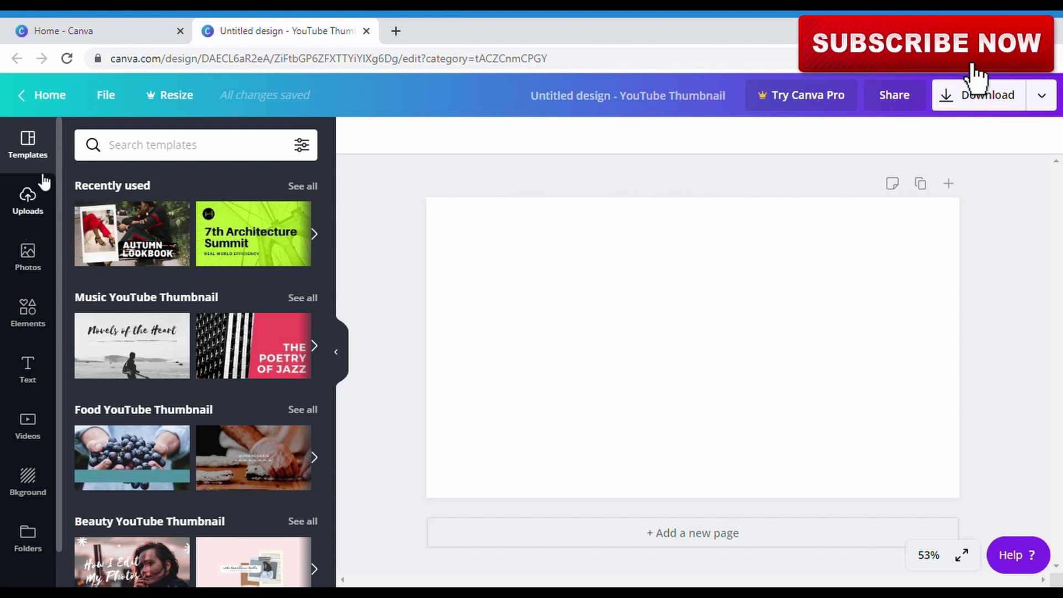
Examine the uploaded images and videos and the option for uploading new media
left_click(35, 206)
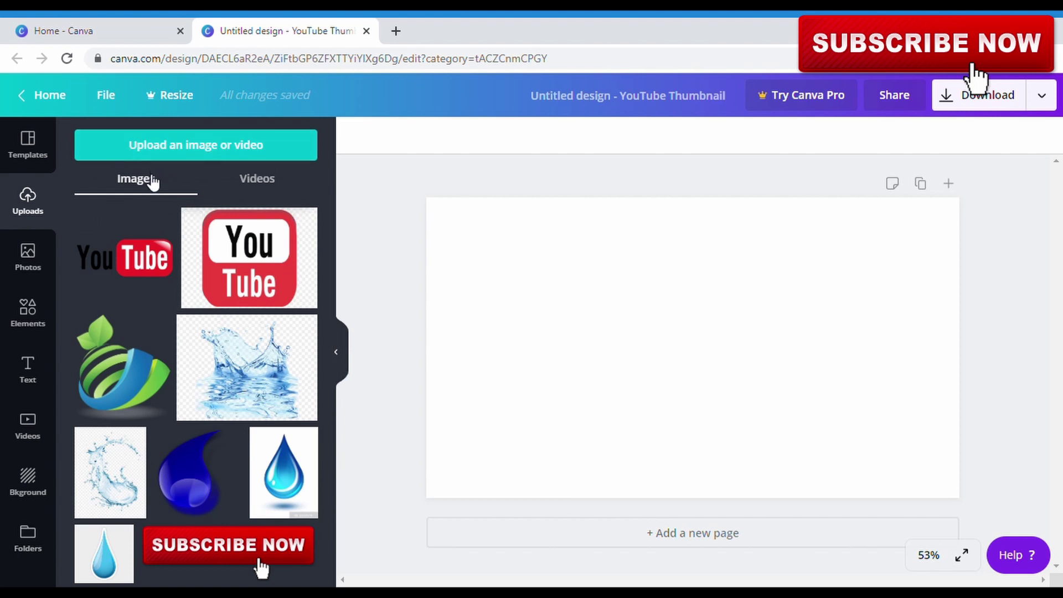
left_click(243, 147)
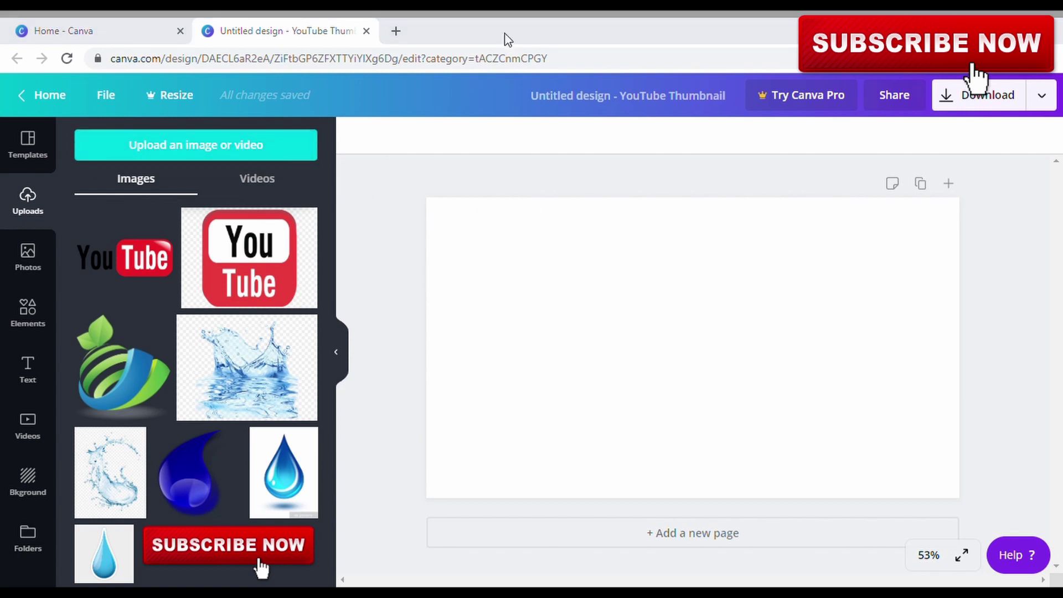
key("Escape")
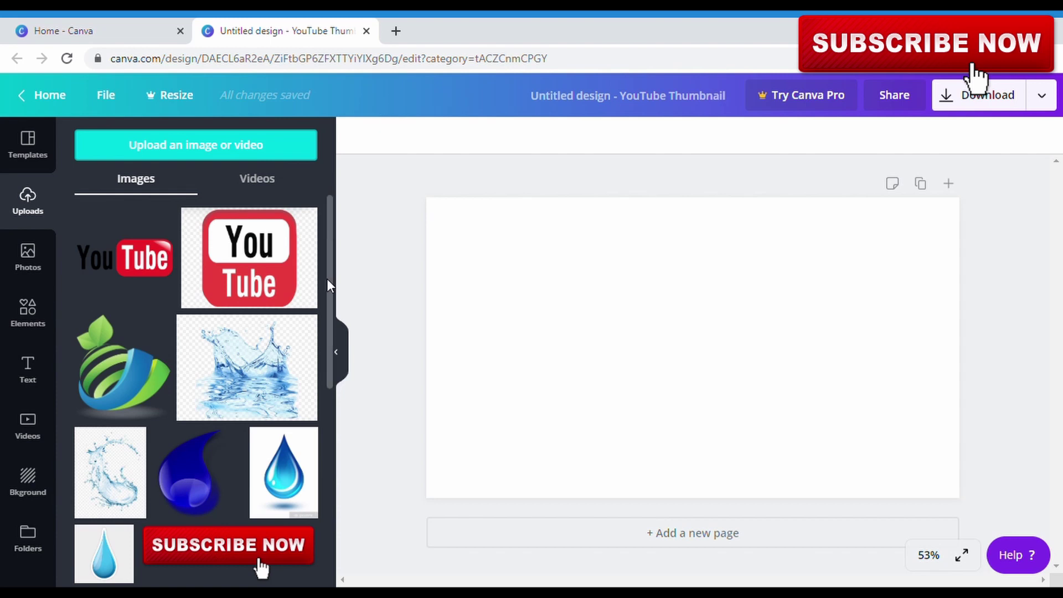
left_click(264, 182)
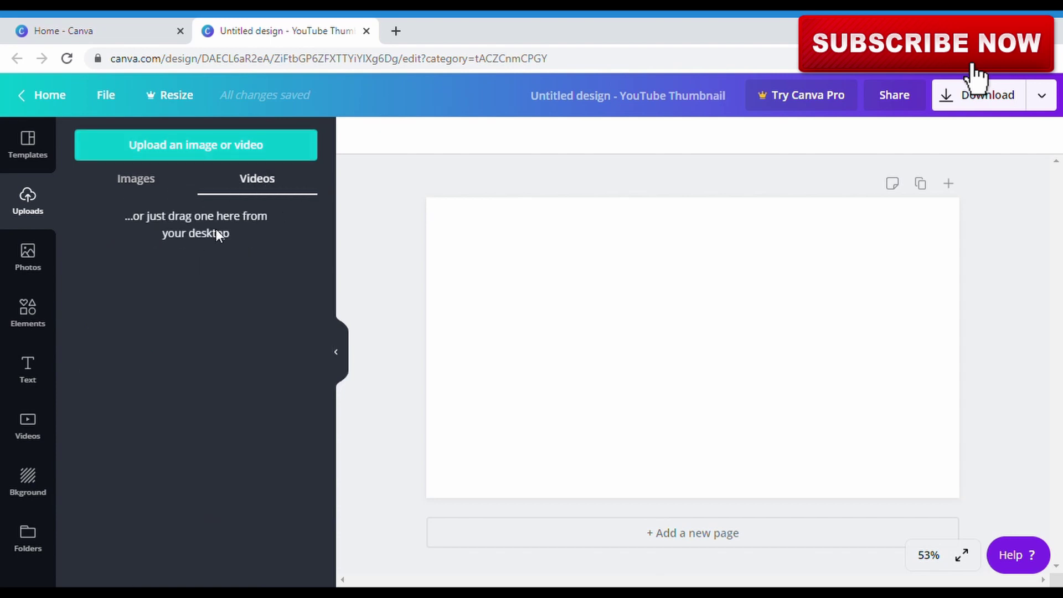
left_click(152, 188)
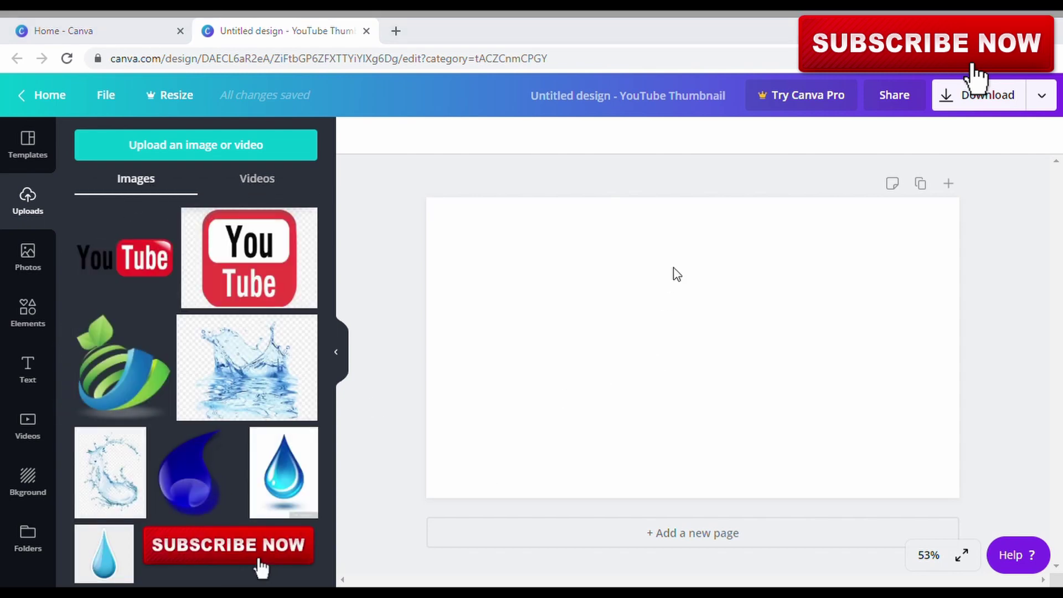
left_click(794, 35)
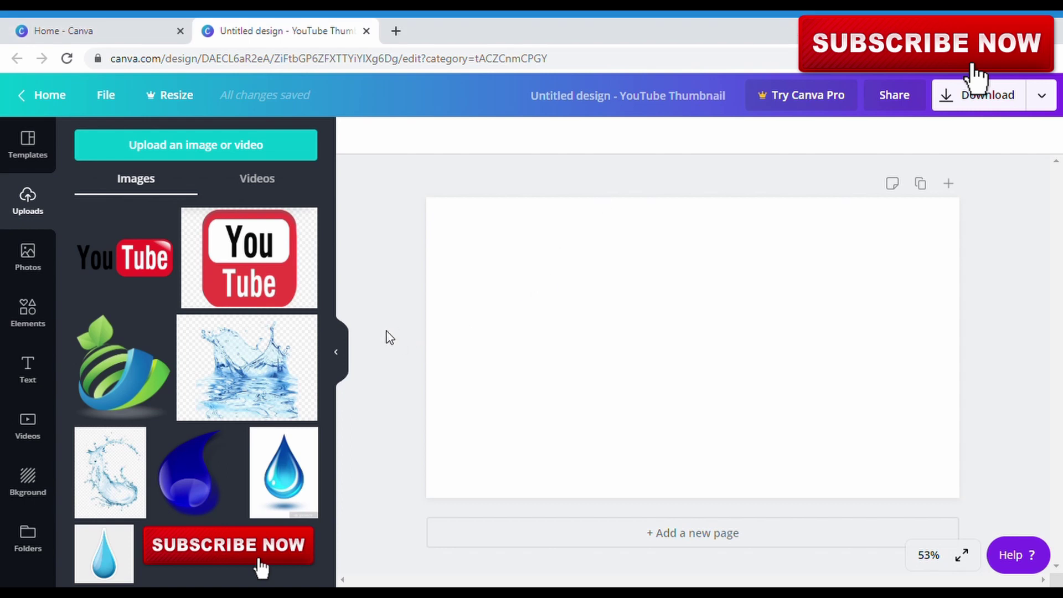
Add the stock photo of the man holding a letter board to the page, and delete it again
left_click(43, 268)
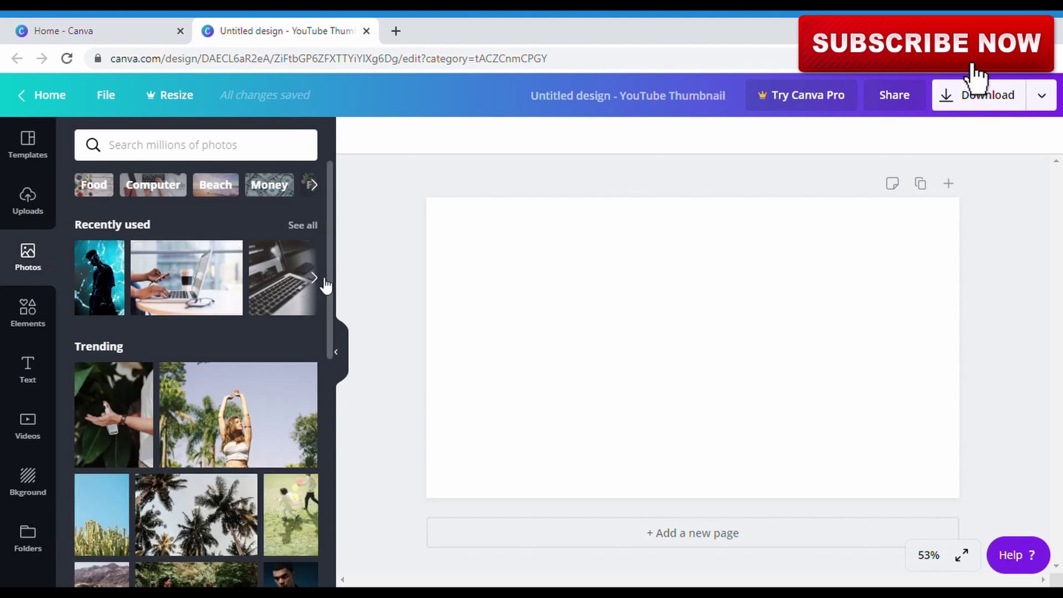
left_click_drag(330, 276, 325, 398)
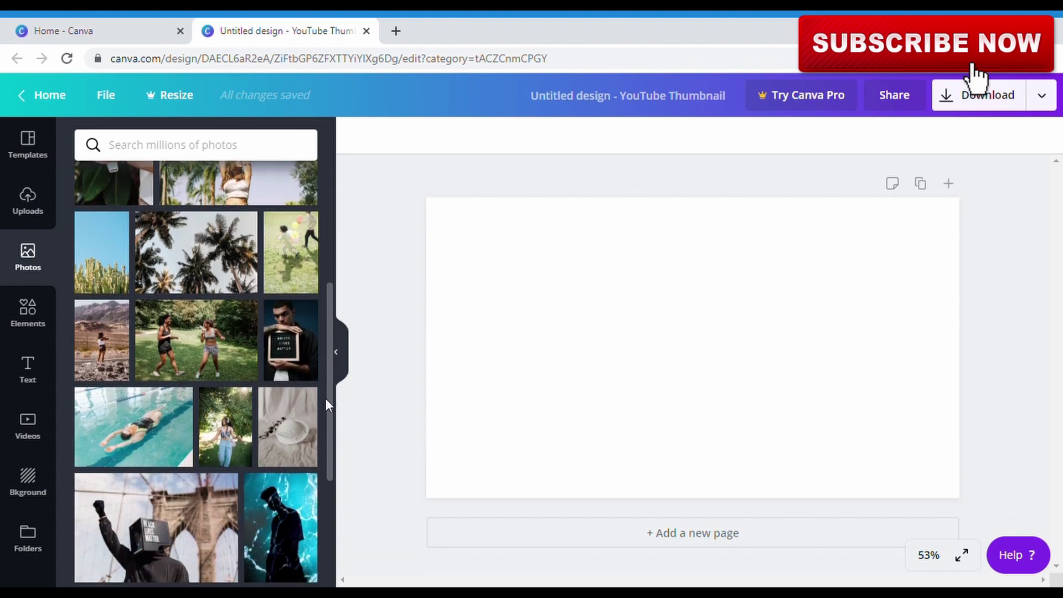
left_click(296, 359)
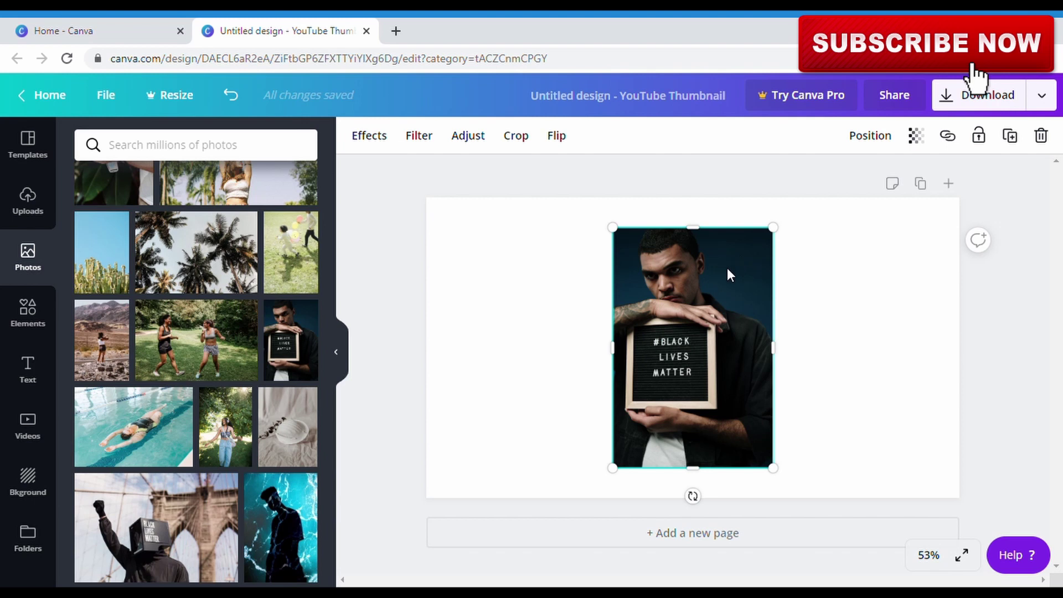
key("Delete")
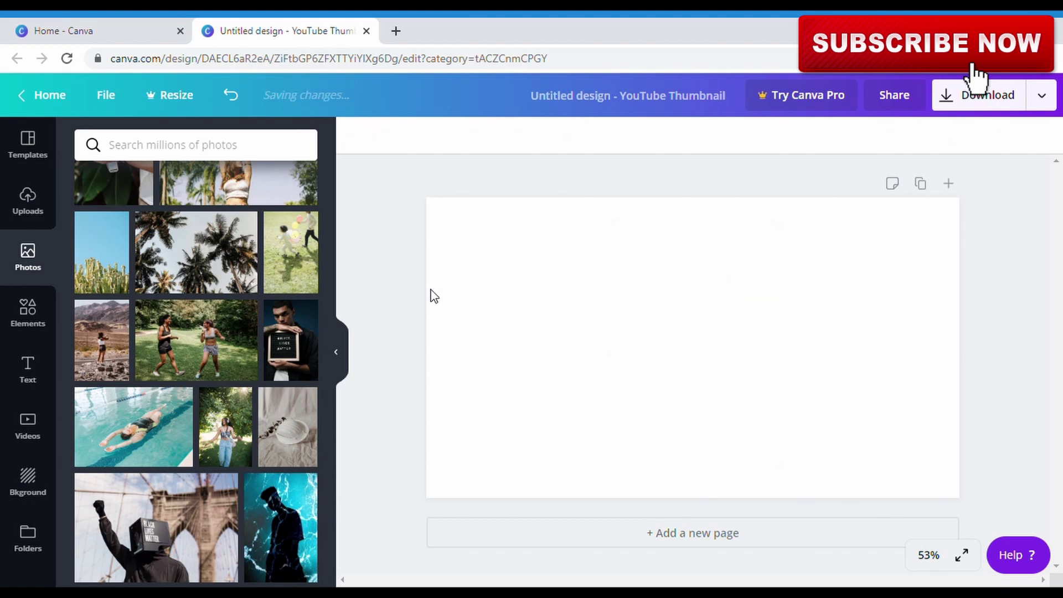
Find the stock photo of the smiling man in mirrored sunglasses before colourful stripes and add it to the page
left_click_drag(330, 290, 327, 503)
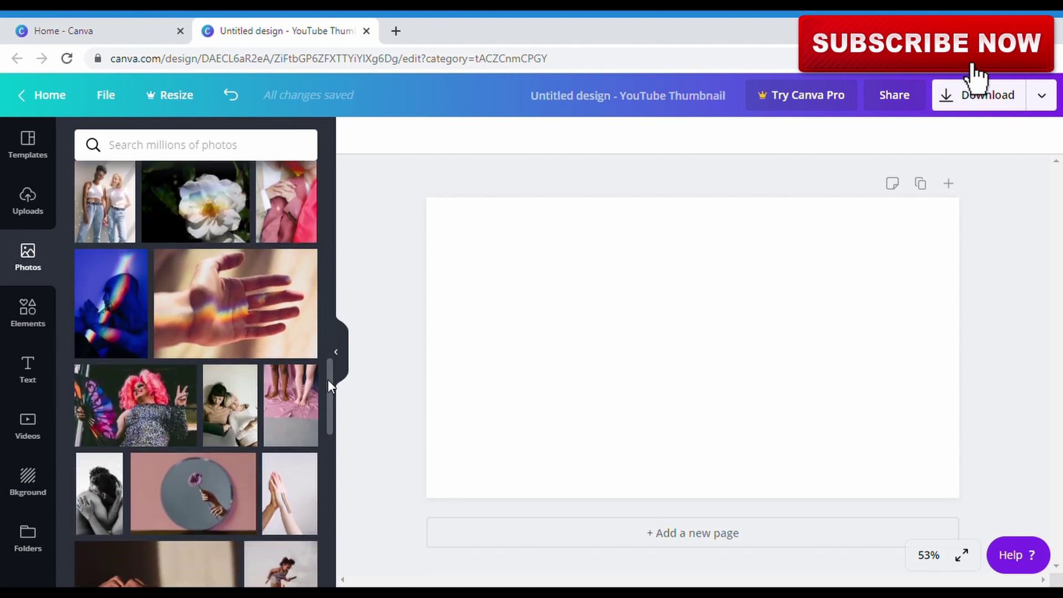
left_click_drag(327, 380, 328, 507)
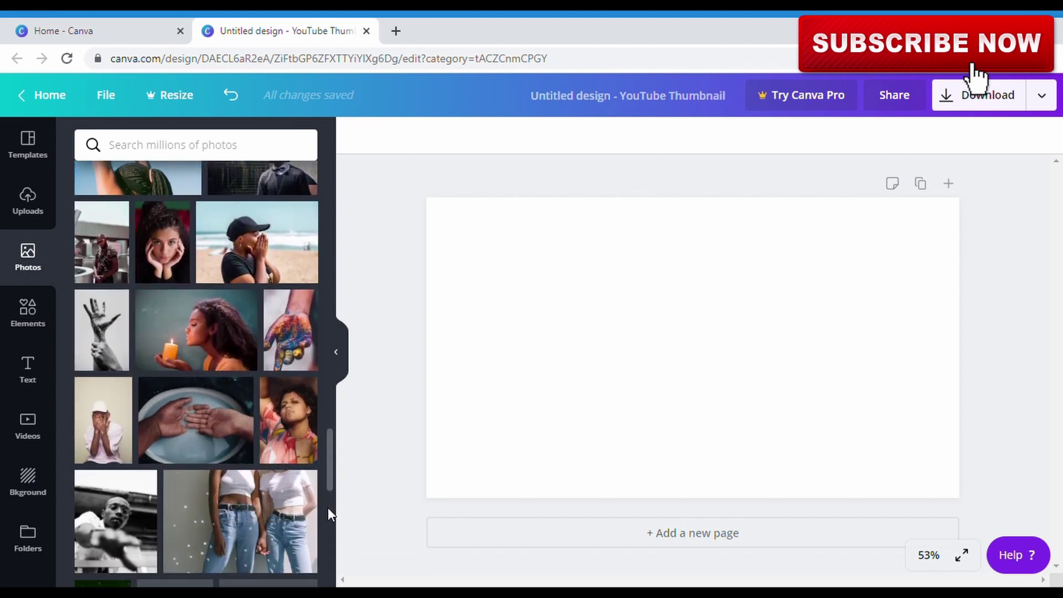
left_click_drag(328, 437, 329, 480)
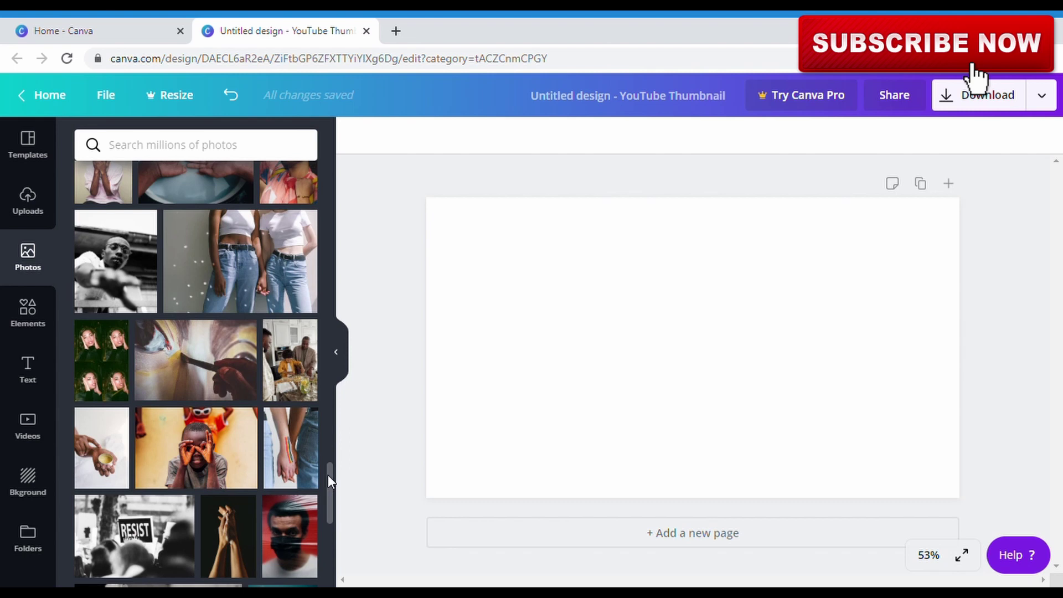
left_click_drag(328, 474, 328, 532)
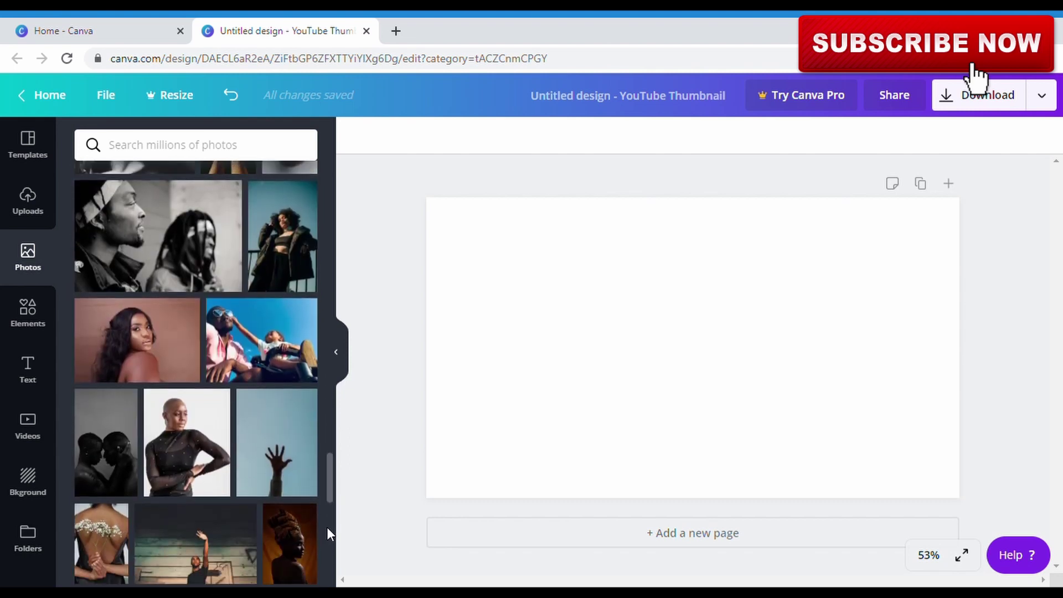
left_click_drag(326, 467, 328, 529)
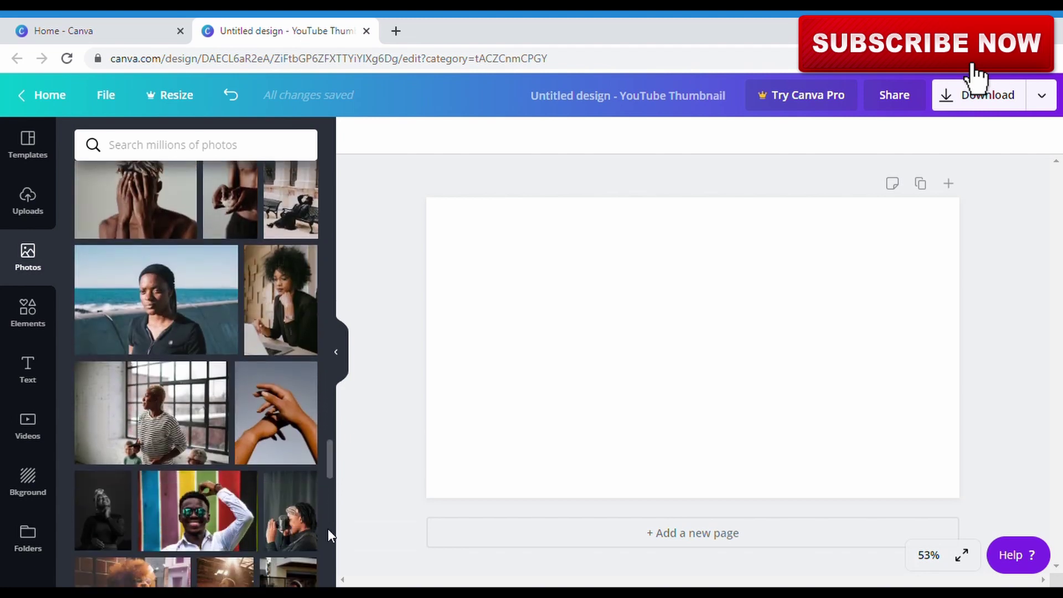
mouse_move(327, 483)
left_mouse_down()
mouse_move(329, 530)
mouse_move(327, 483)
left_mouse_up()
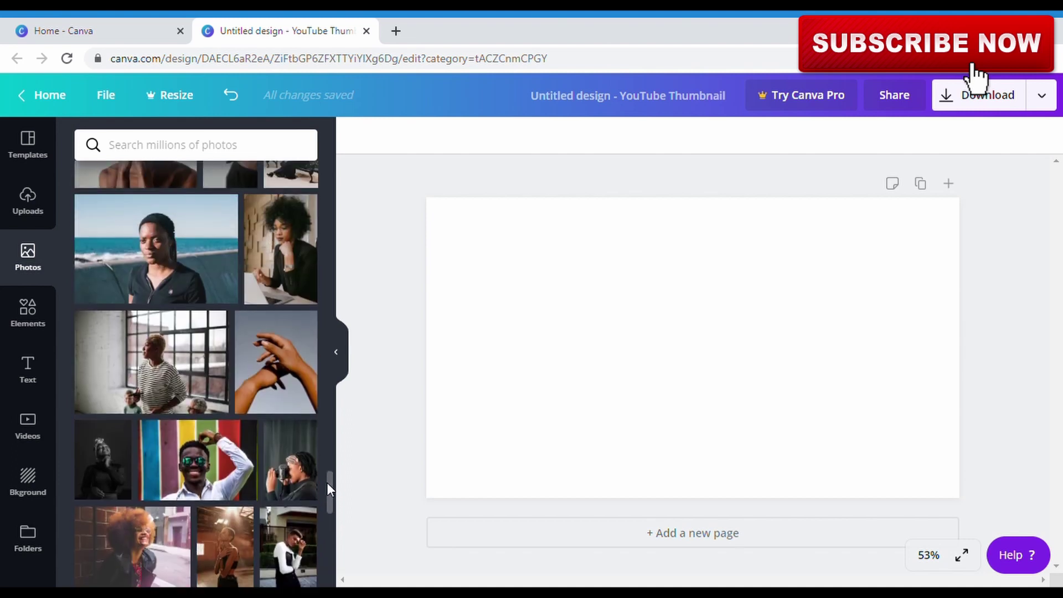
left_click(233, 487)
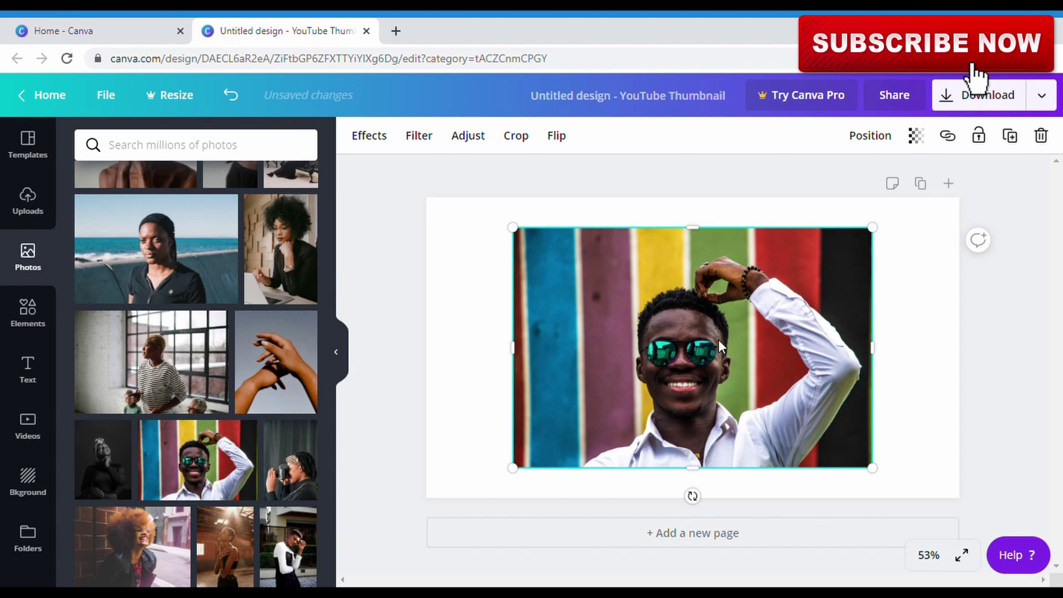
Enlarge the sunglasses photo and extend it to the page edges so it fills the whole thumbnail
left_click_drag(712, 343, 631, 368)
left_click_drag(785, 258, 1005, 258)
left_click_drag(791, 307, 821, 316)
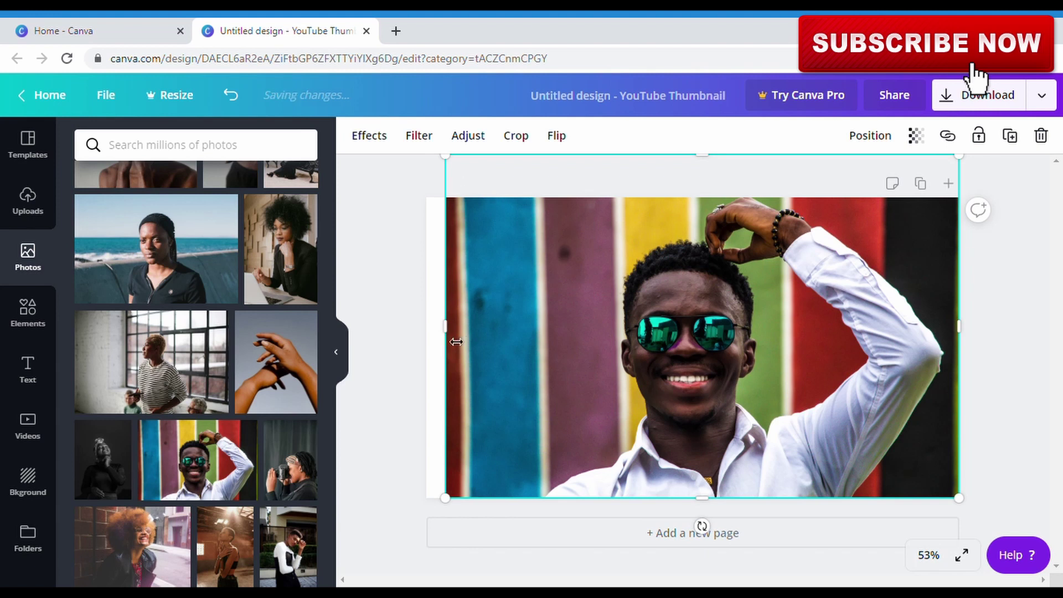
left_click_drag(447, 334, 419, 335)
left_click(991, 331)
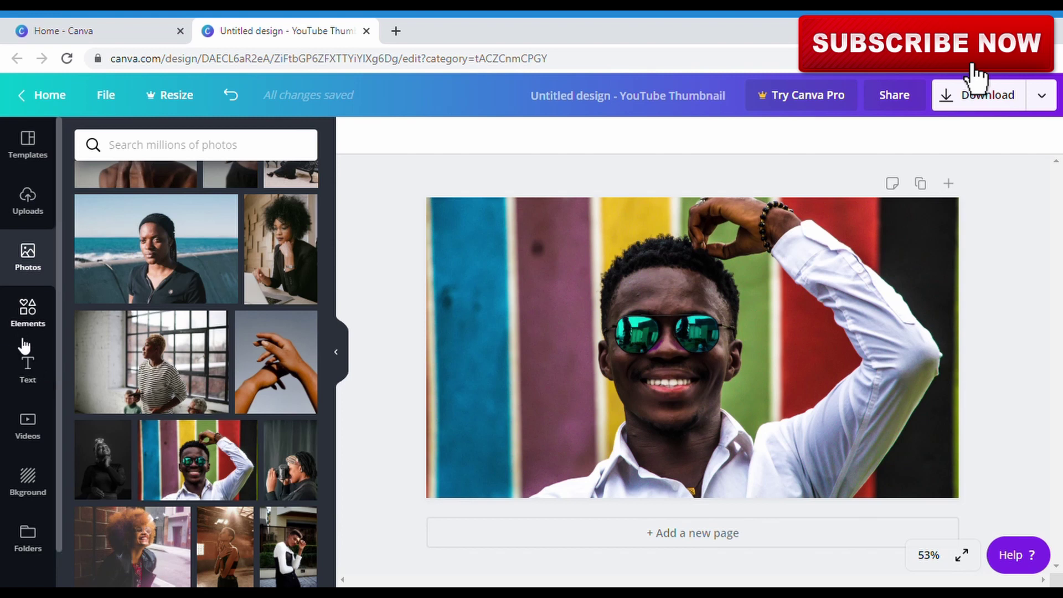
Add a heading reading "COMPLETE" and place it over the blue and purple stripes beside the man's head
left_click(28, 371)
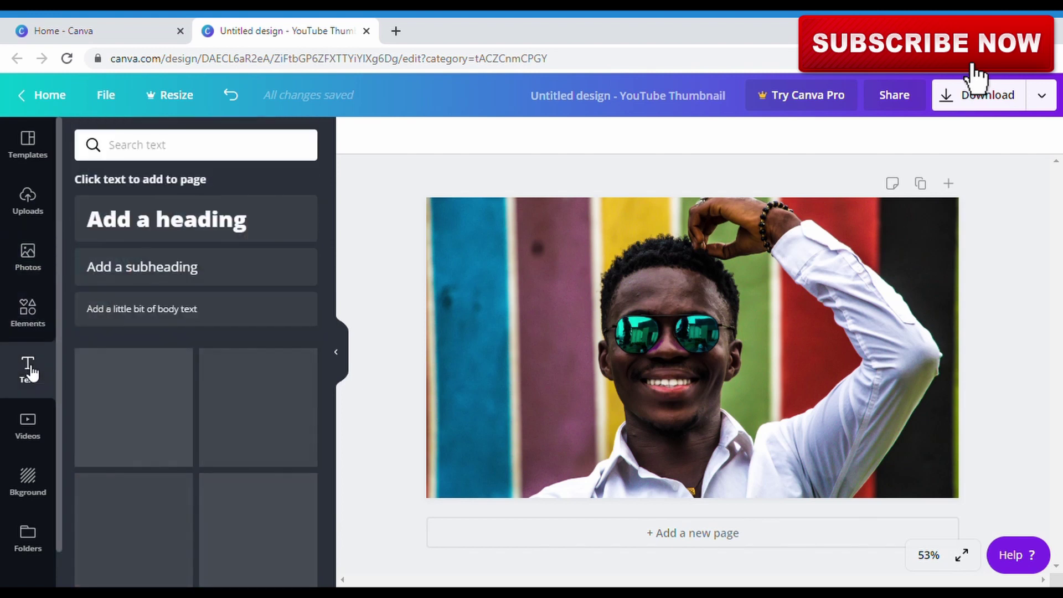
left_click(205, 223)
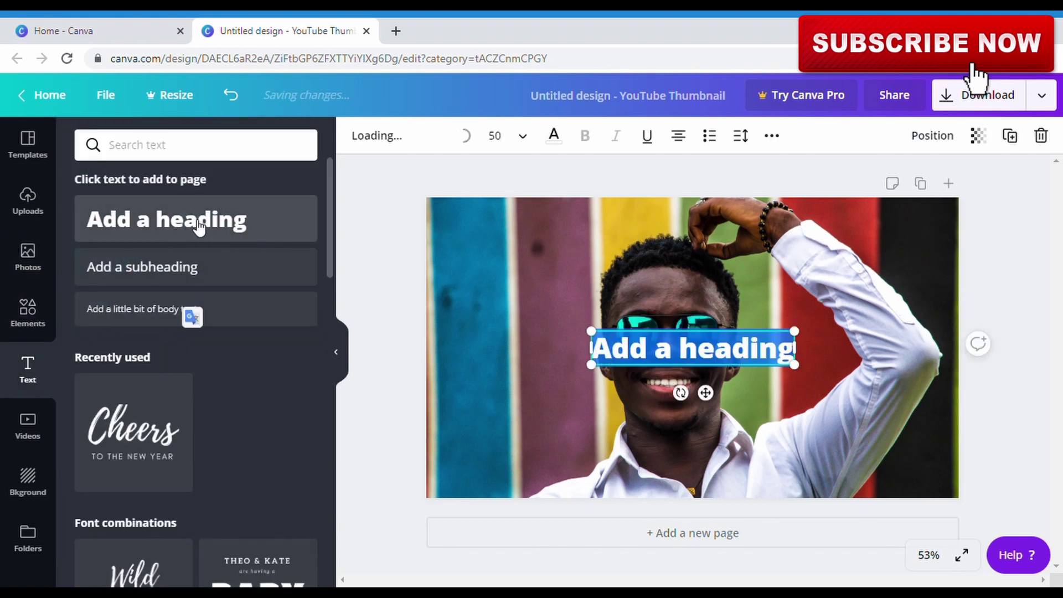
left_click(797, 354)
triple_click(797, 354)
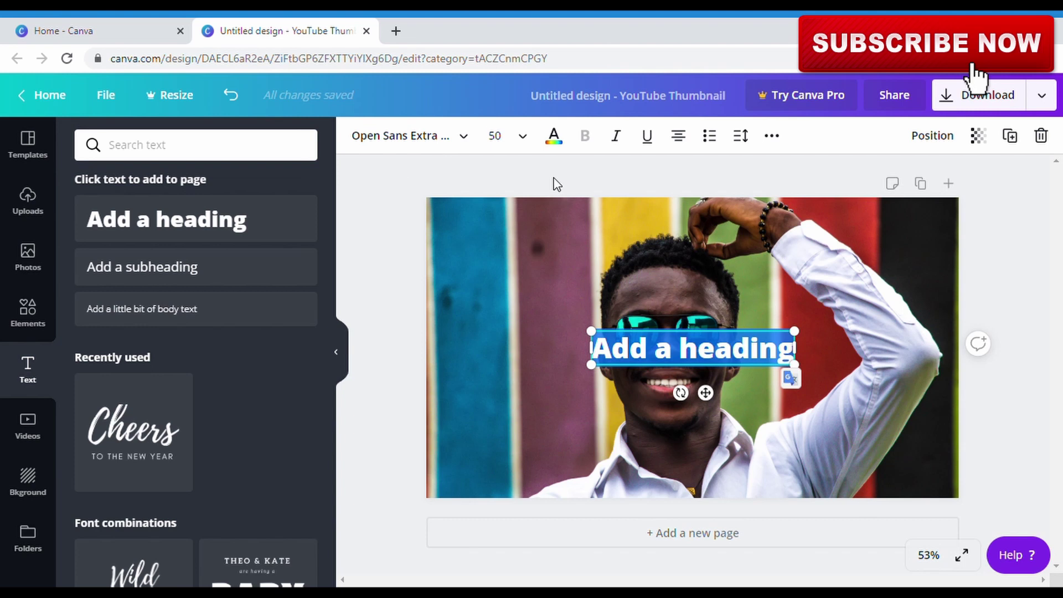
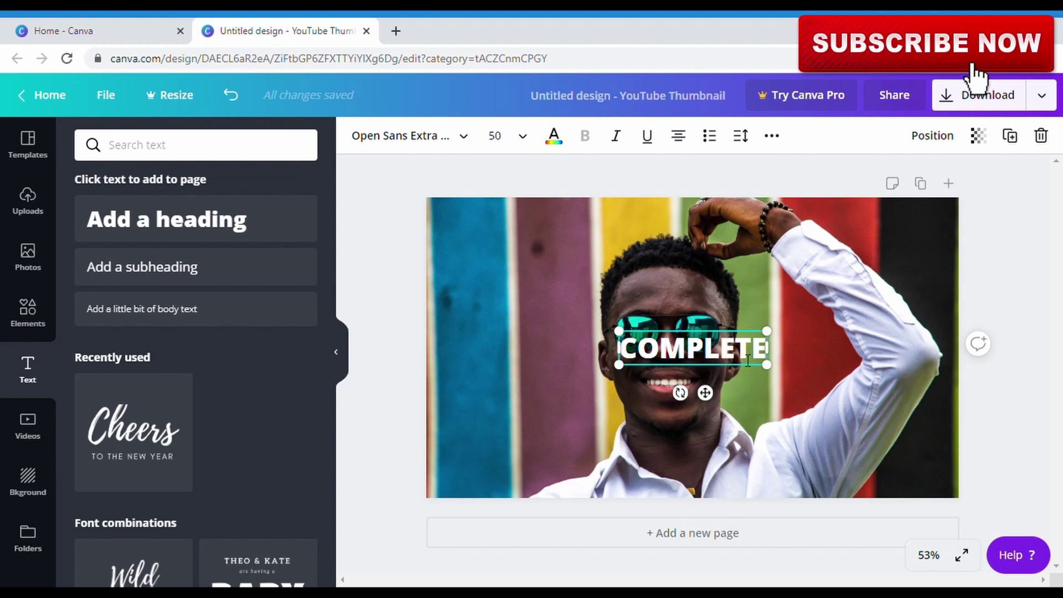
left_click(721, 387)
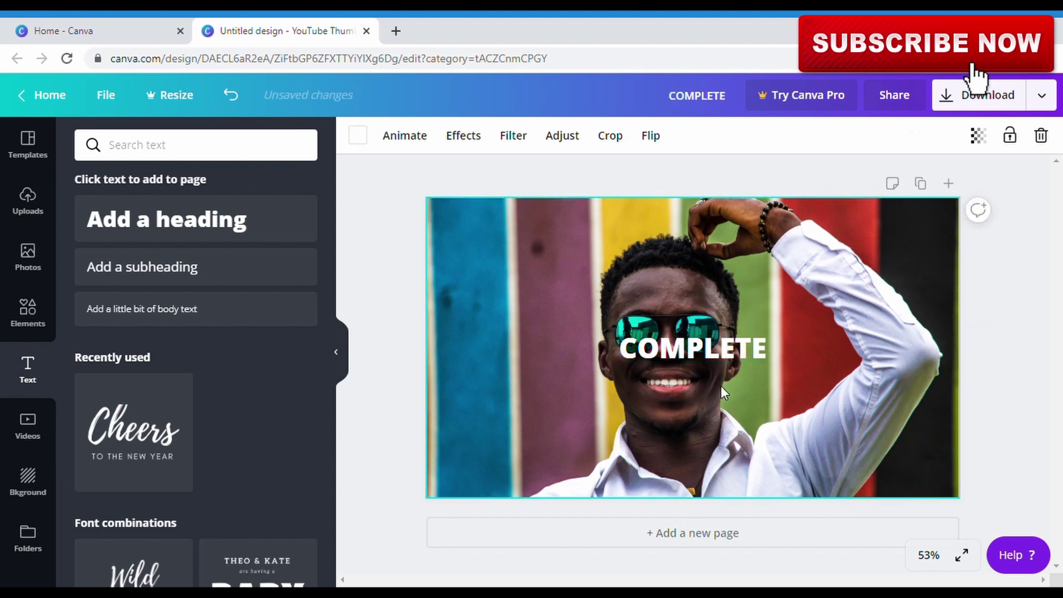
left_click(722, 353)
left_click_drag(718, 355, 557, 301)
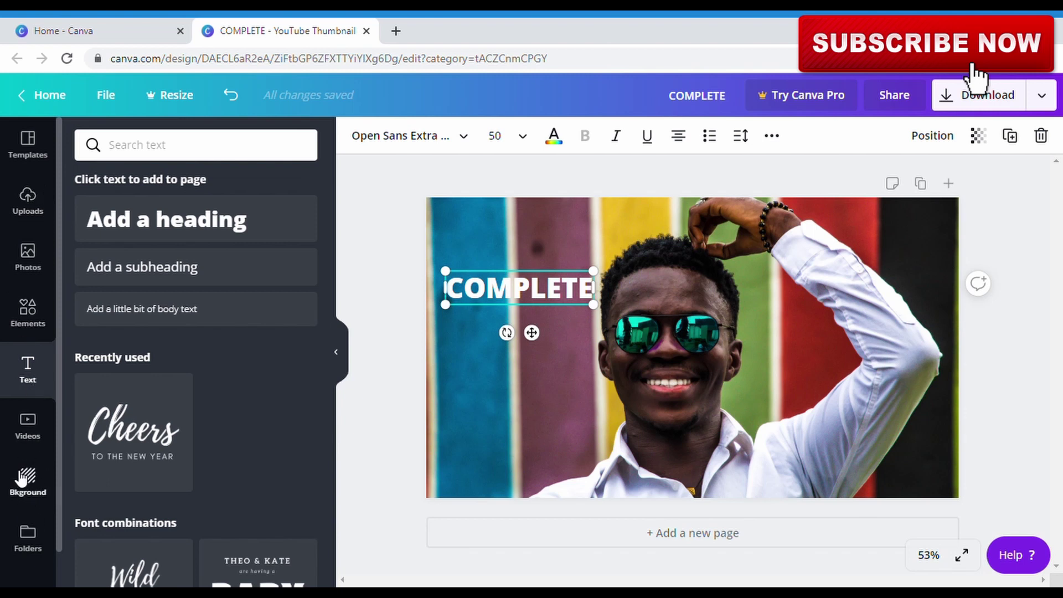
Add a square shape and resize it into a narrow banner directly behind the "COMPLETE" heading
left_click(37, 311)
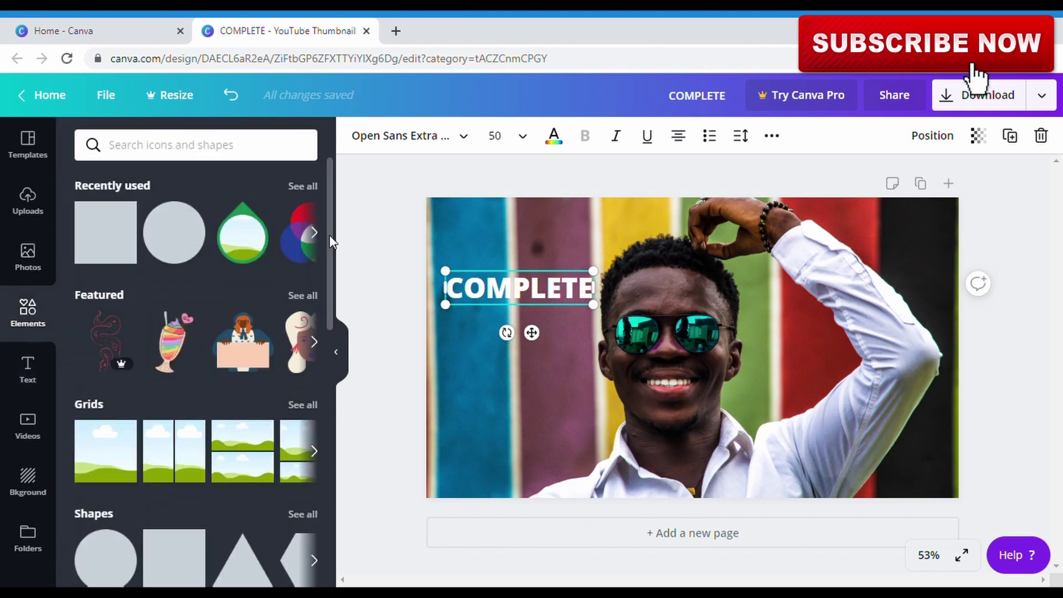
left_click_drag(330, 255, 327, 317)
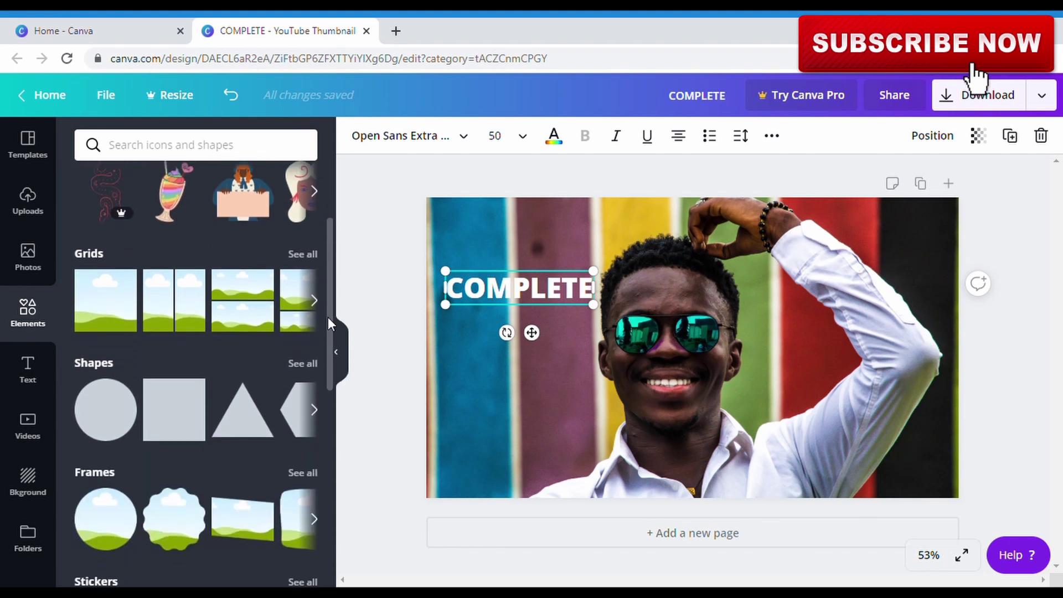
left_click(179, 404)
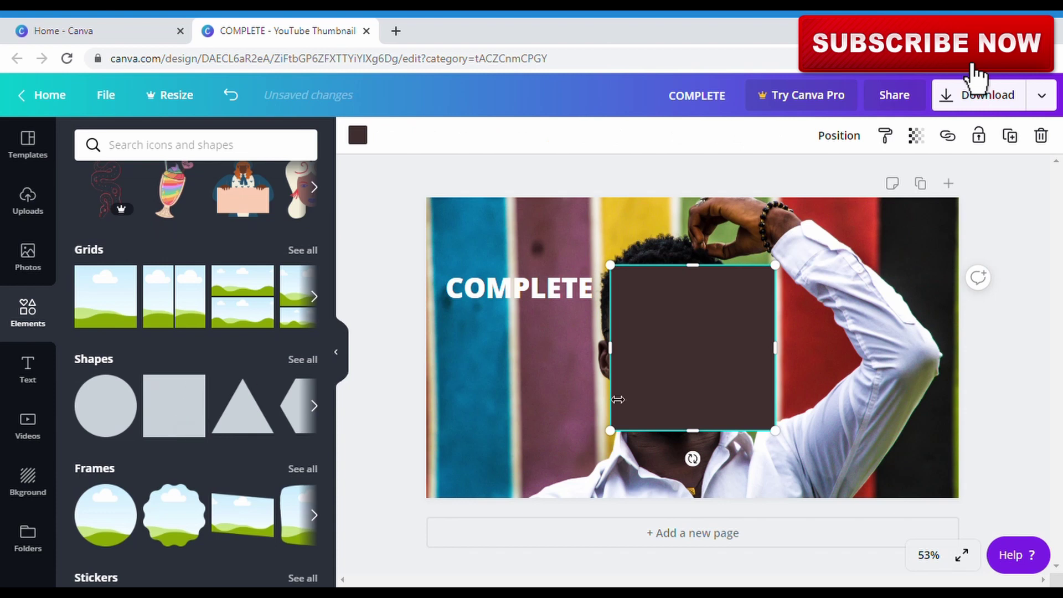
left_click_drag(619, 359, 450, 363)
left_click_drag(681, 368, 618, 368)
left_click_drag(536, 432, 523, 320)
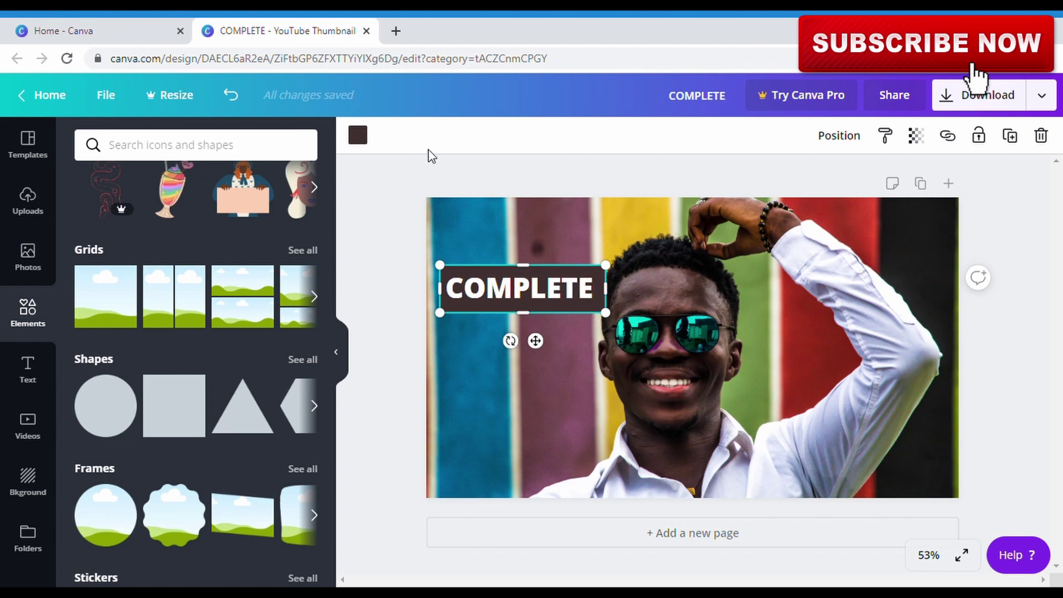
Try dark blue and light blue on the rectangle behind the heading, and settle on red as its colour
left_click(359, 143)
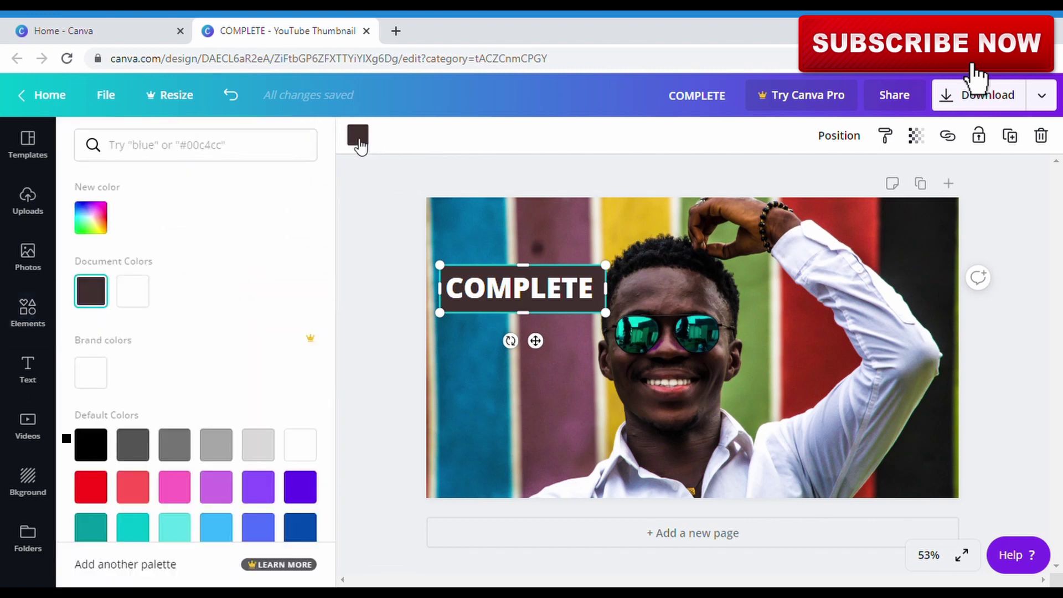
left_click(300, 527)
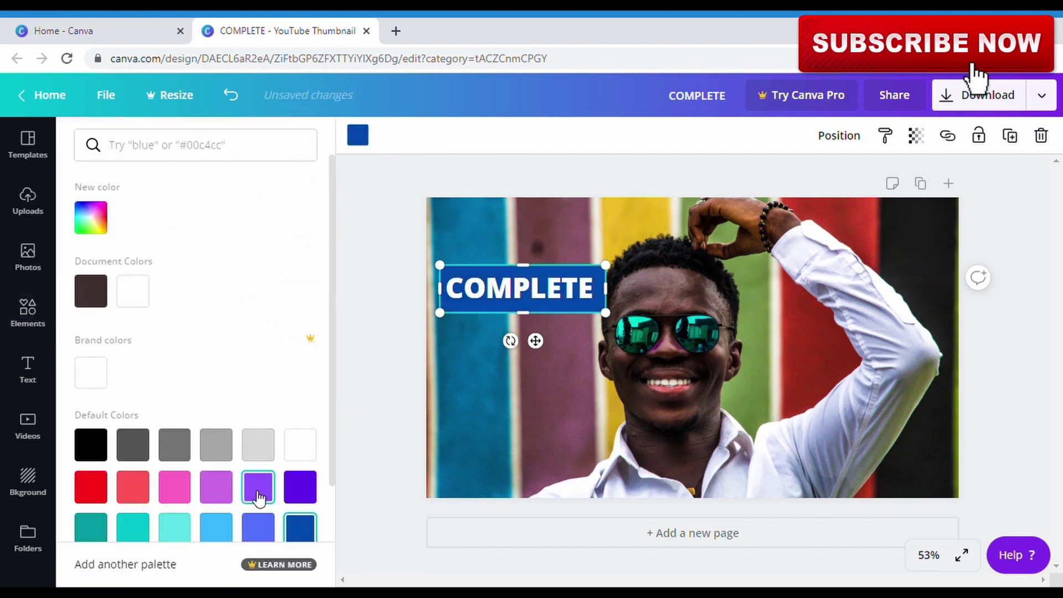
left_click(212, 528)
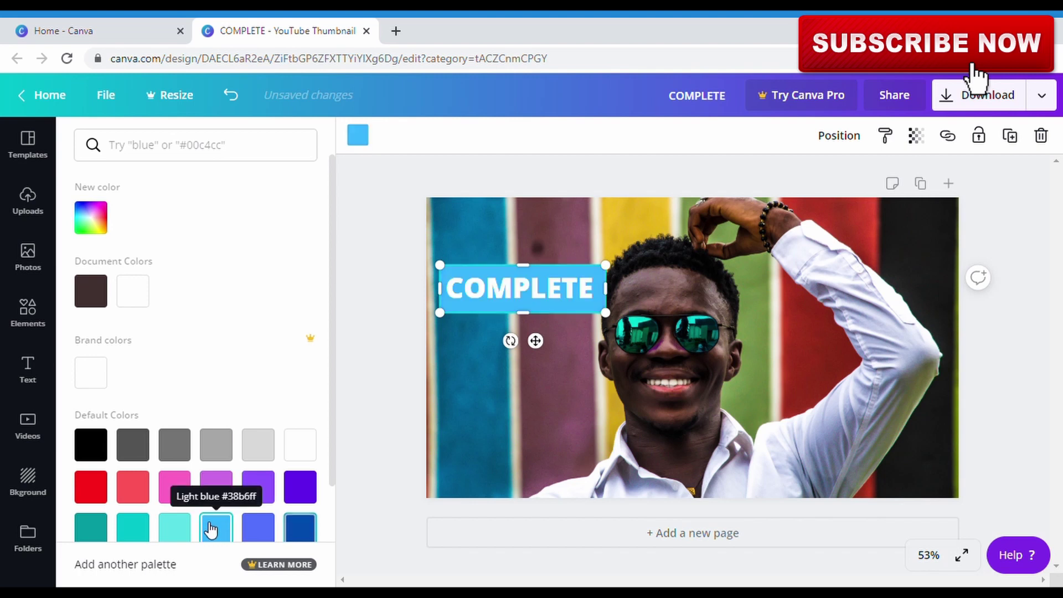
left_click(95, 495)
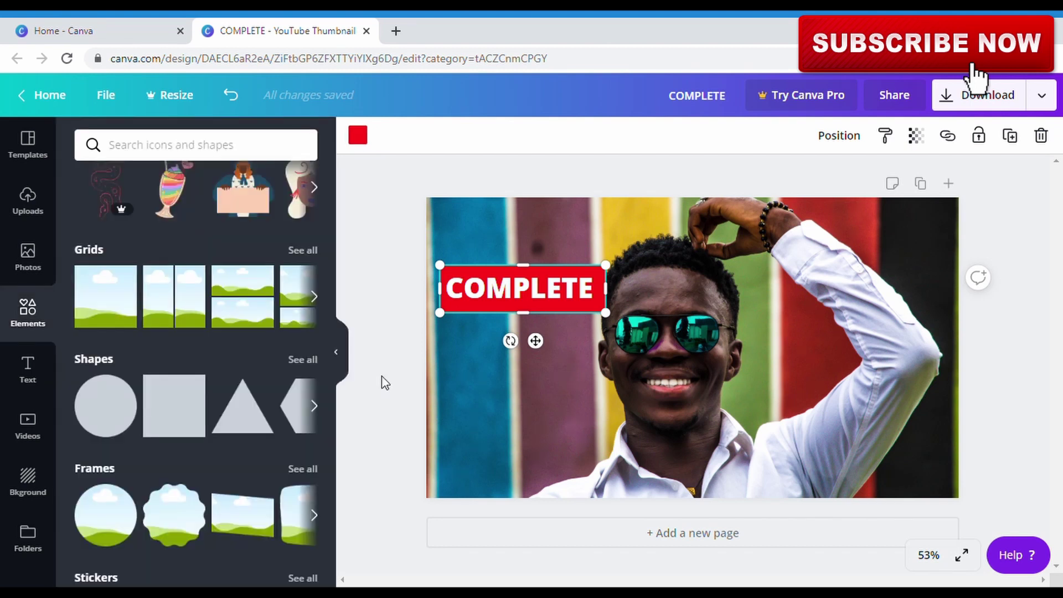
left_click(384, 382)
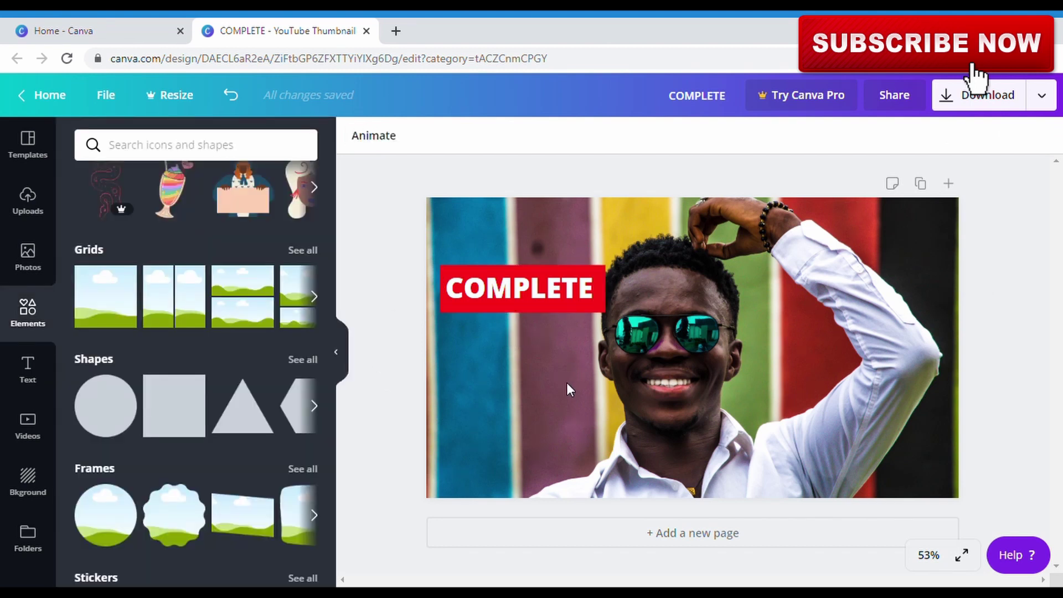
Set the "COMPLETE" heading in bold Oswald and widen its text box to the full width of the red rectangle
left_click(534, 285)
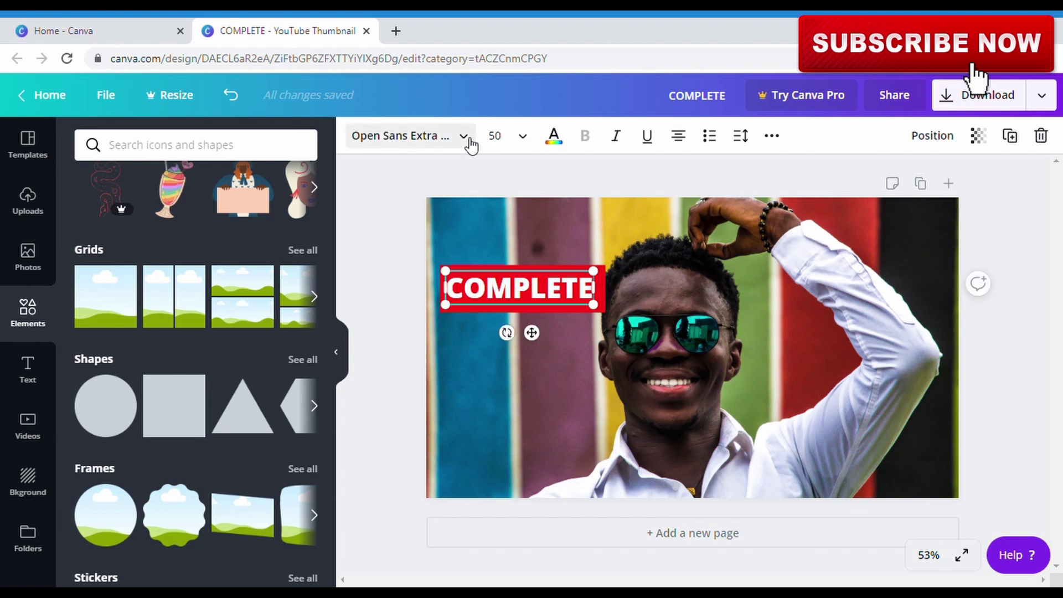
left_click(464, 137)
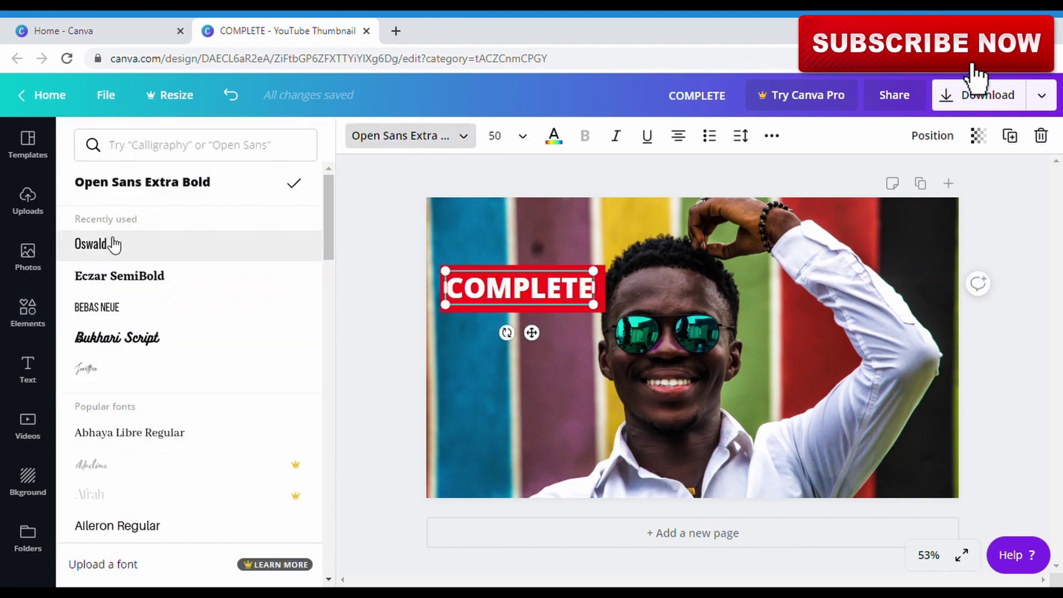
left_click(113, 245)
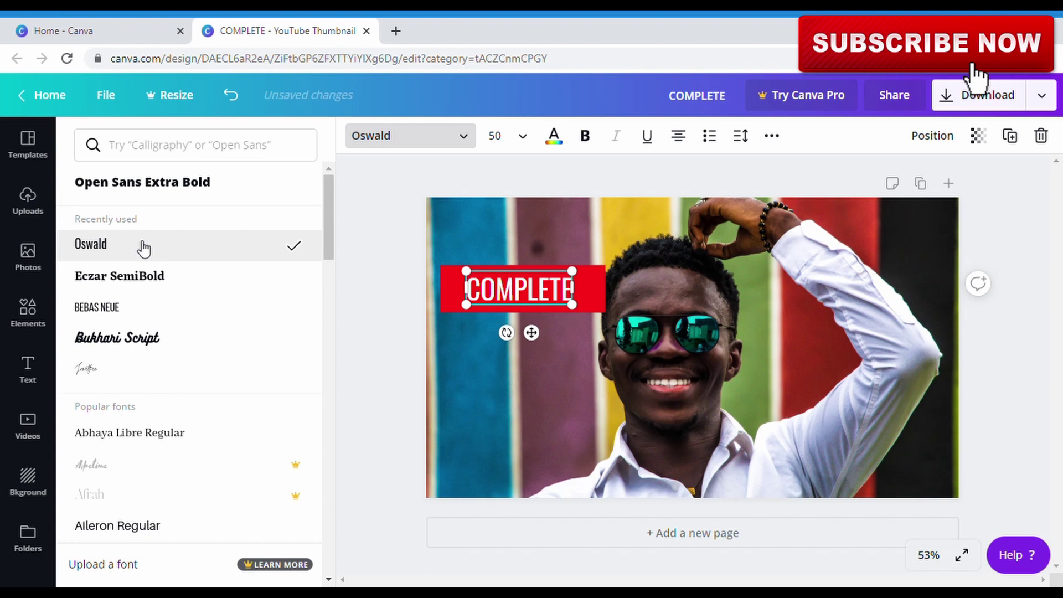
left_click(585, 141)
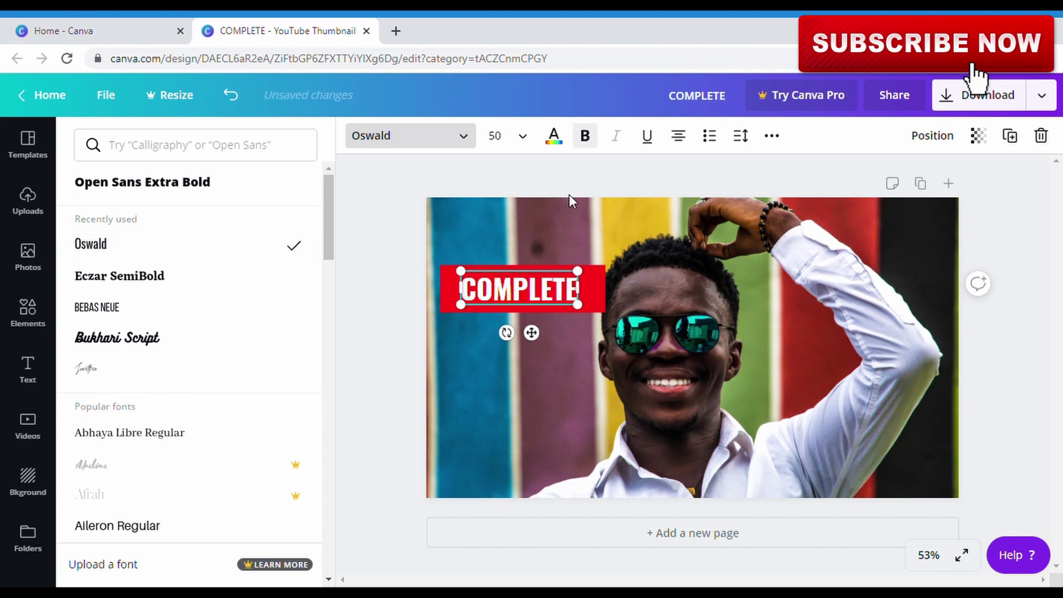
left_click_drag(594, 300, 614, 301)
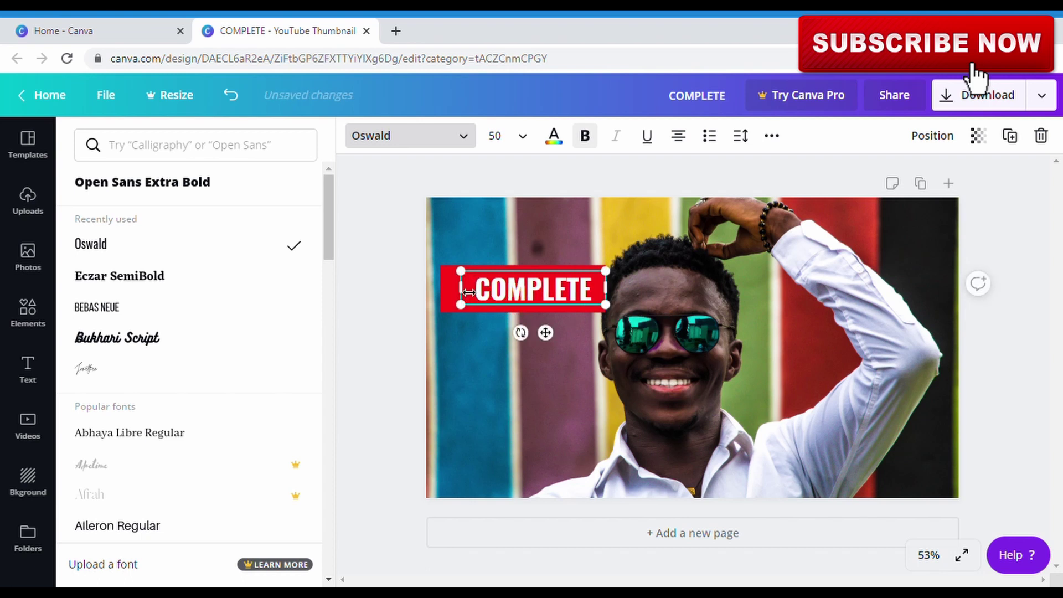
mouse_move(467, 293)
left_mouse_down()
mouse_move(437, 295)
mouse_move(451, 295)
left_mouse_up()
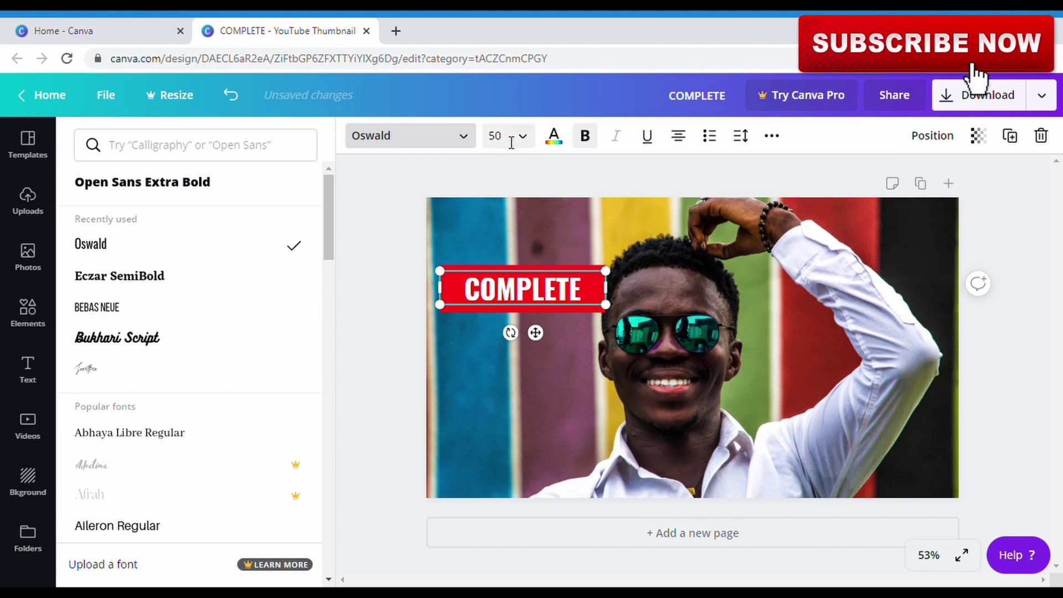
Set the heading's font size to 65 and centre the text vertically on the red rectangle
left_click(512, 143)
type("65")
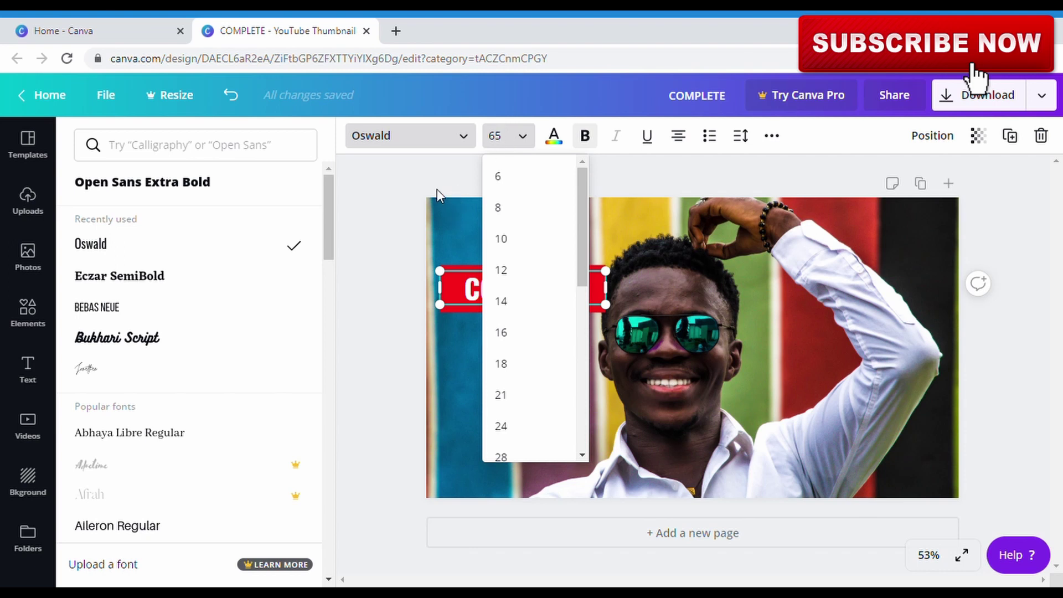
key("Return")
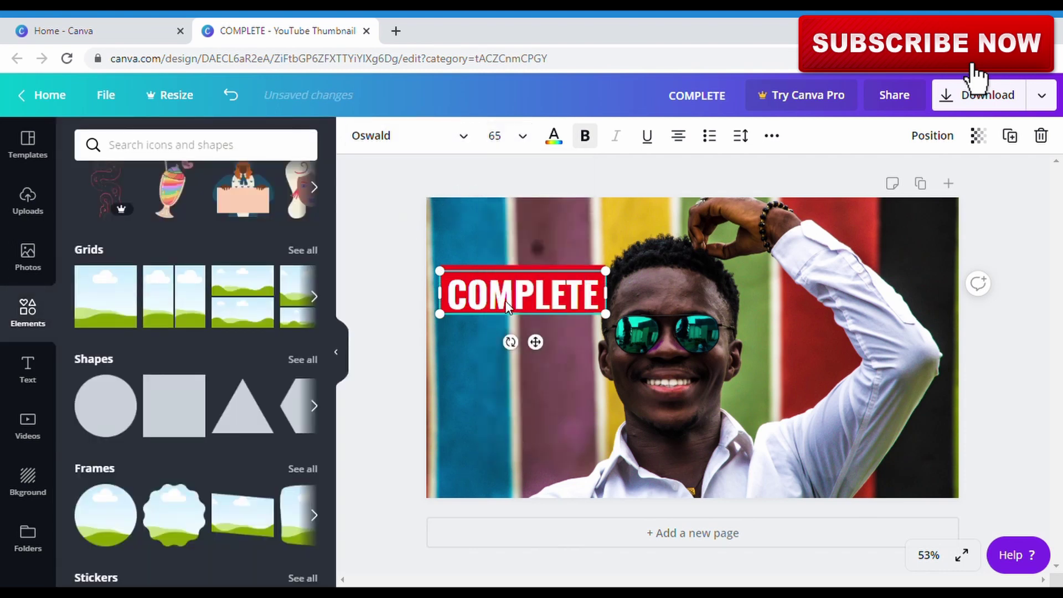
mouse_move(512, 294)
left_mouse_down()
mouse_move(521, 301)
mouse_move(508, 287)
left_mouse_up()
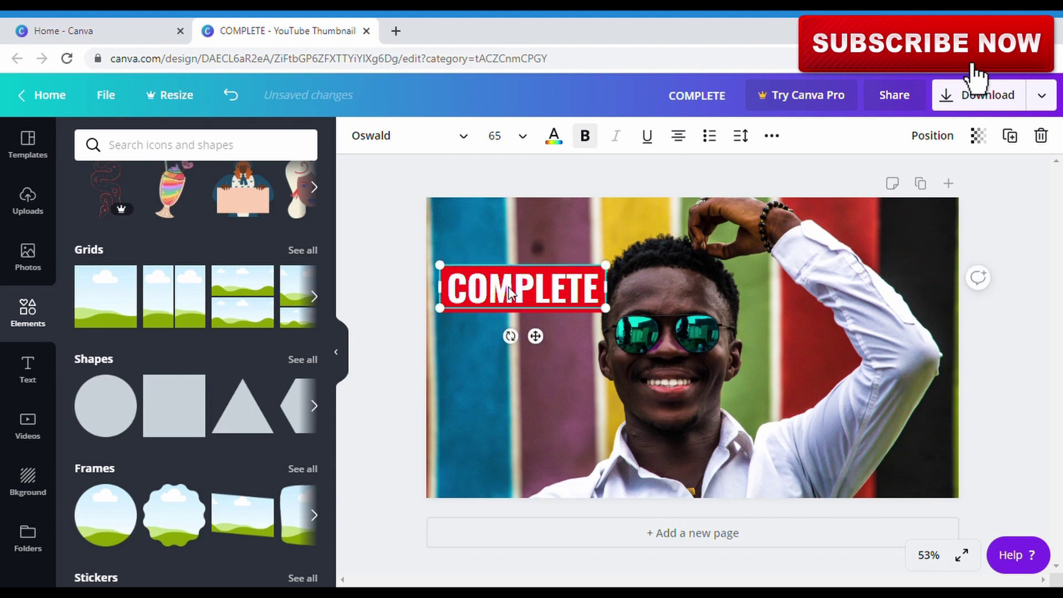
left_click(395, 245)
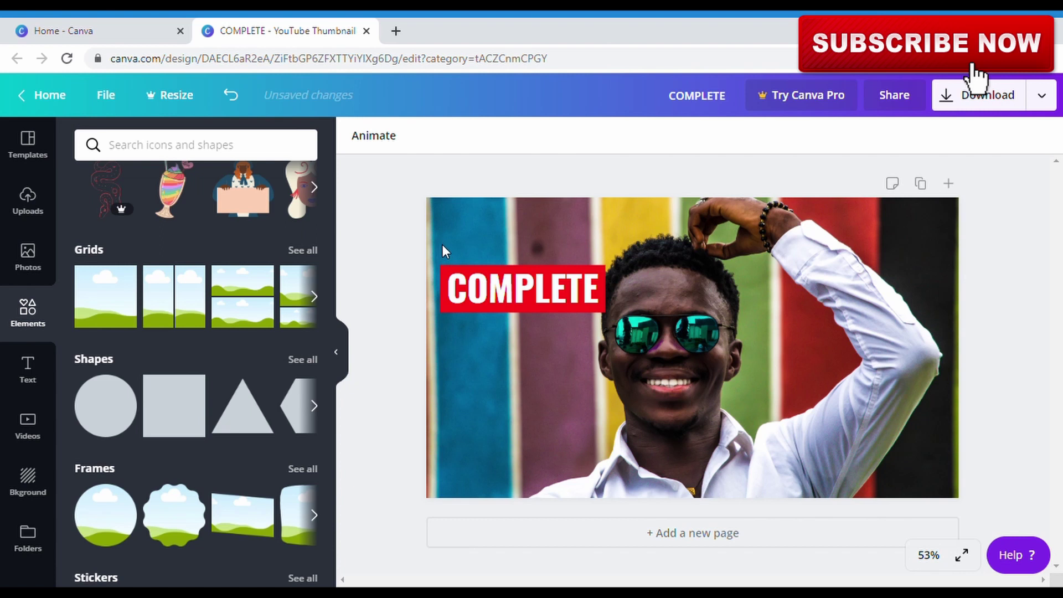
Group the "COMPLETE" heading with its red rectangle and move the group slightly up and towards the man's head
left_click_drag(443, 247, 549, 338)
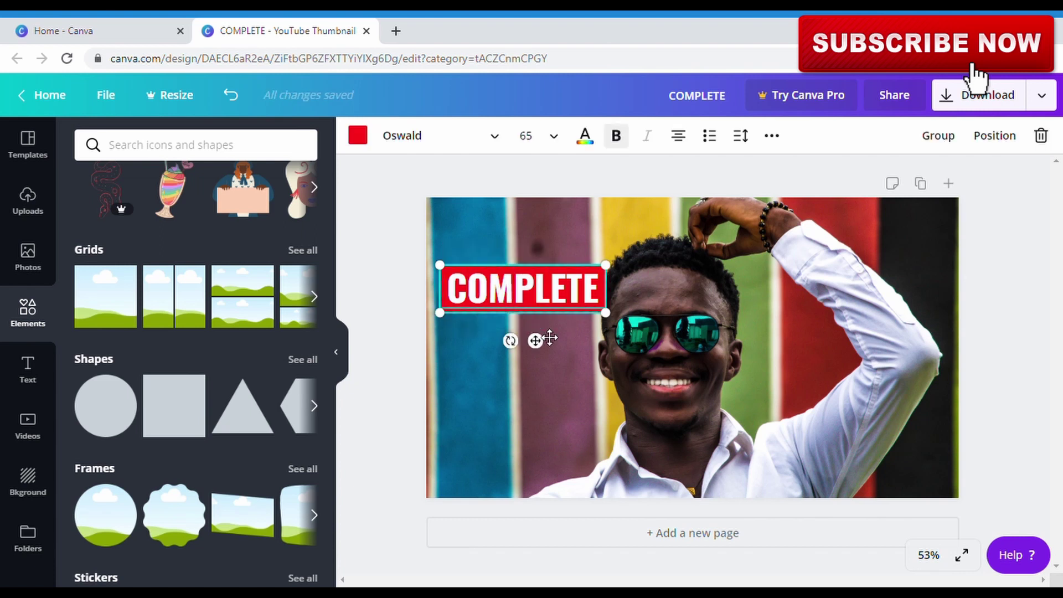
left_click(938, 135)
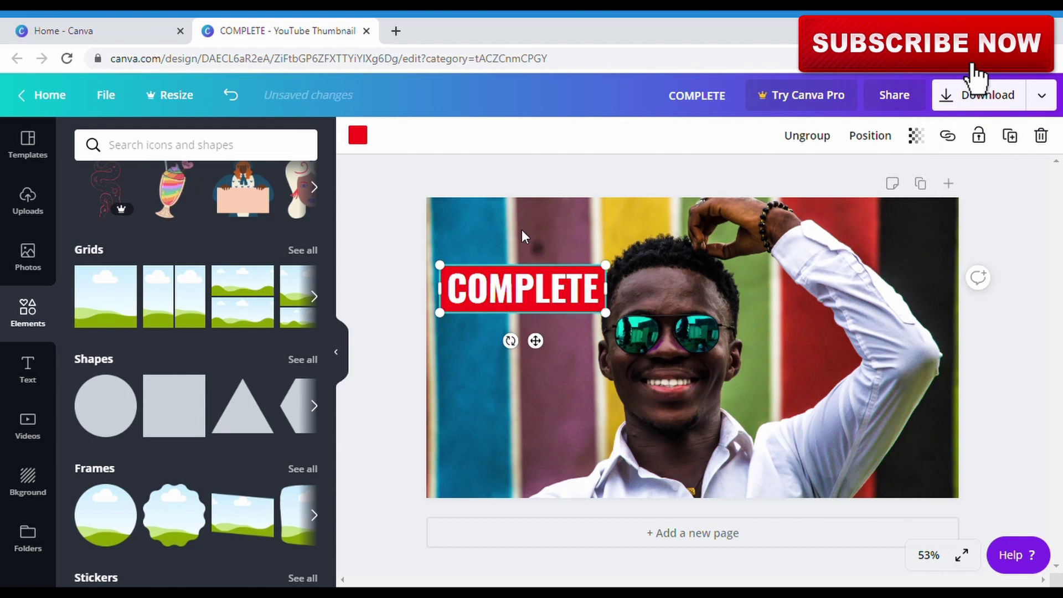
left_click(372, 249)
mouse_move(496, 293)
left_mouse_down()
mouse_move(522, 388)
mouse_move(513, 281)
mouse_move(511, 363)
mouse_move(514, 284)
mouse_move(508, 291)
left_mouse_up()
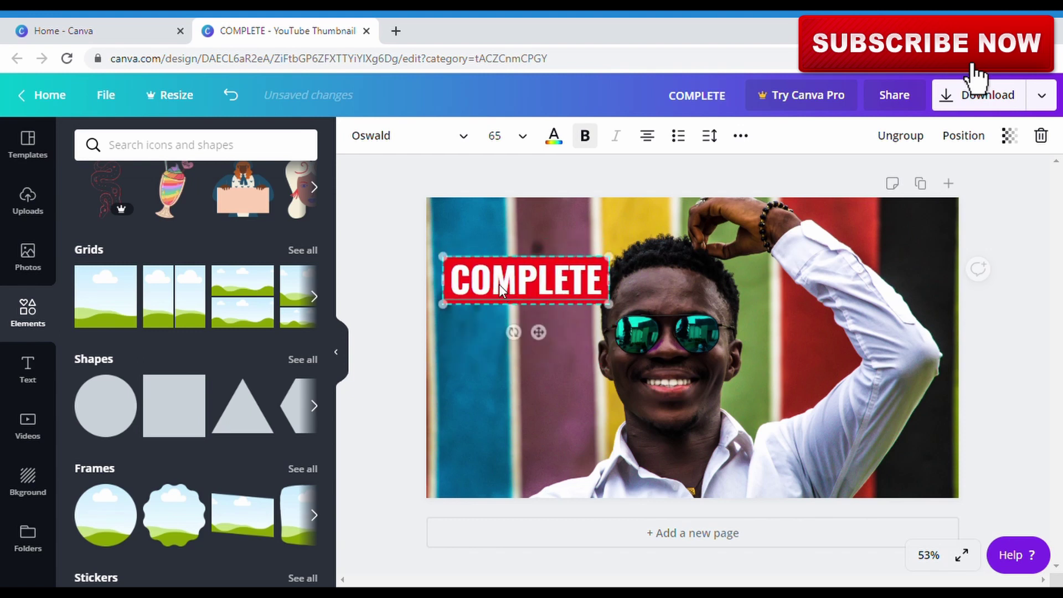
left_click(412, 260)
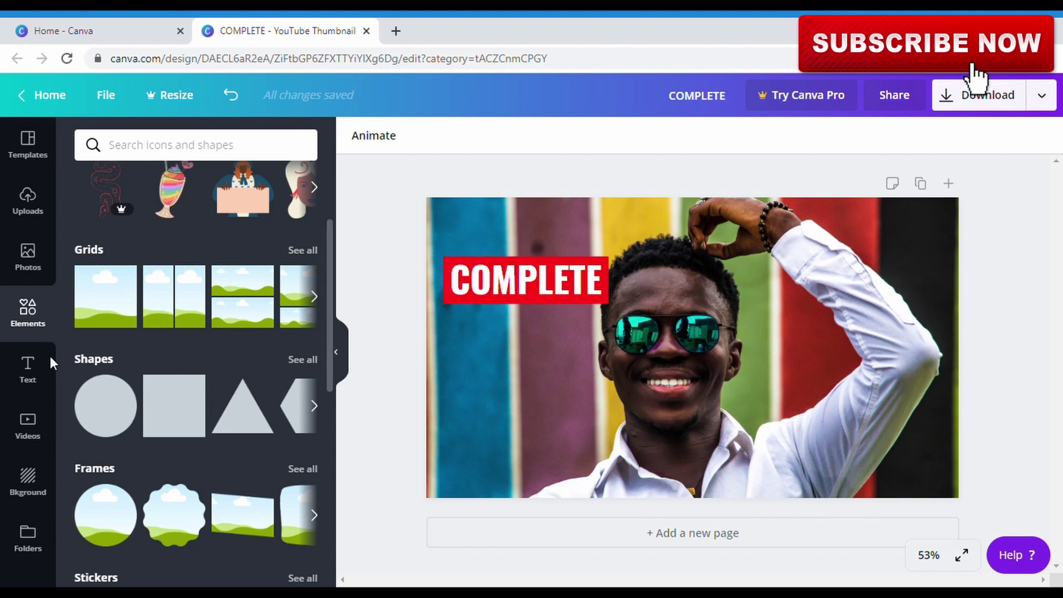
Copy the grouped "COMPLETE" banner, paste a duplicate and place it just below the original
left_click(31, 363)
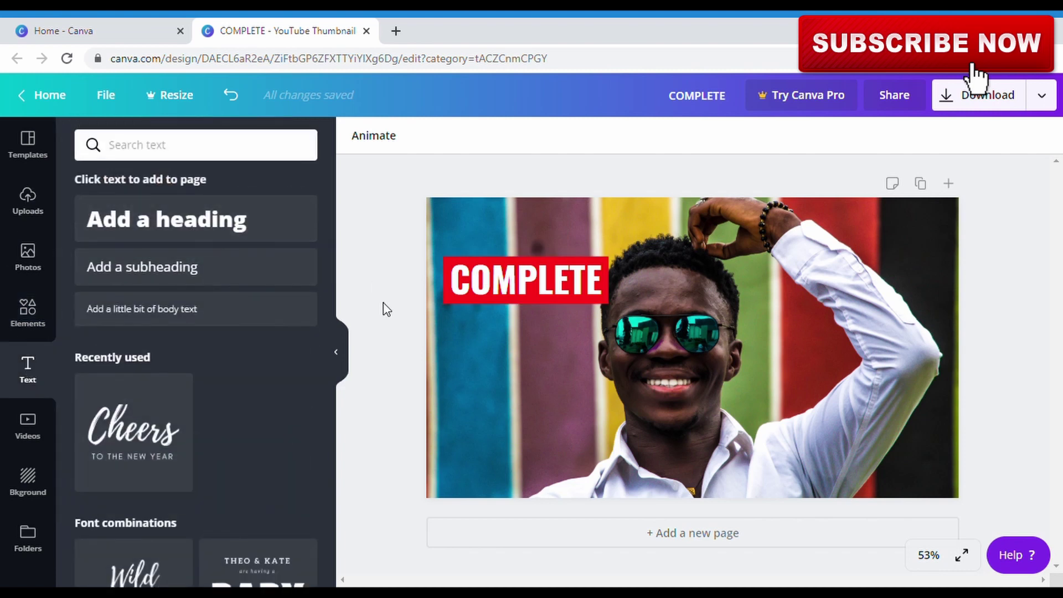
left_click(499, 284)
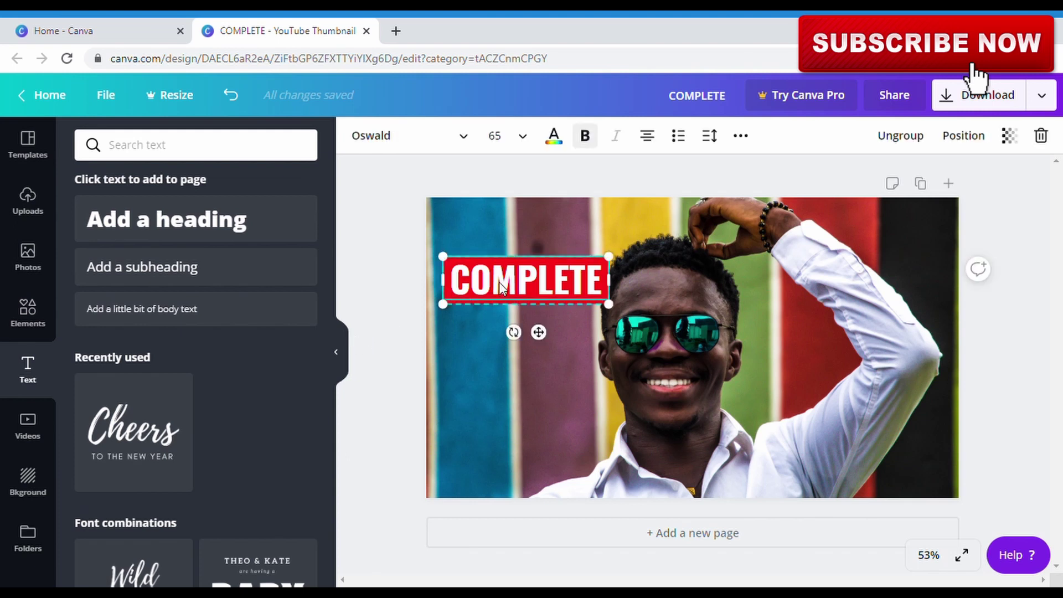
right_click(501, 287)
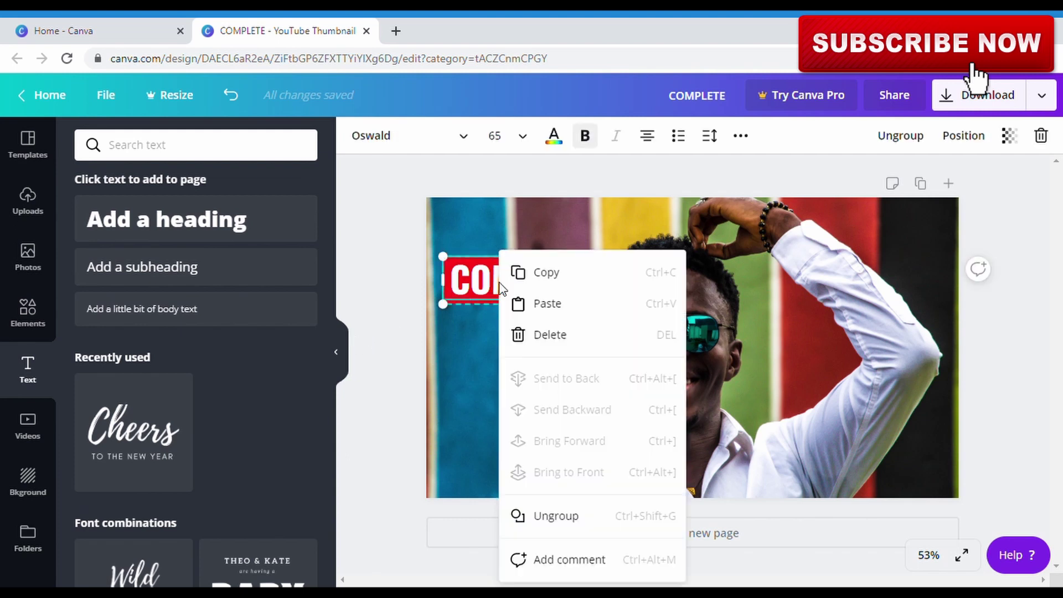
left_click(557, 277)
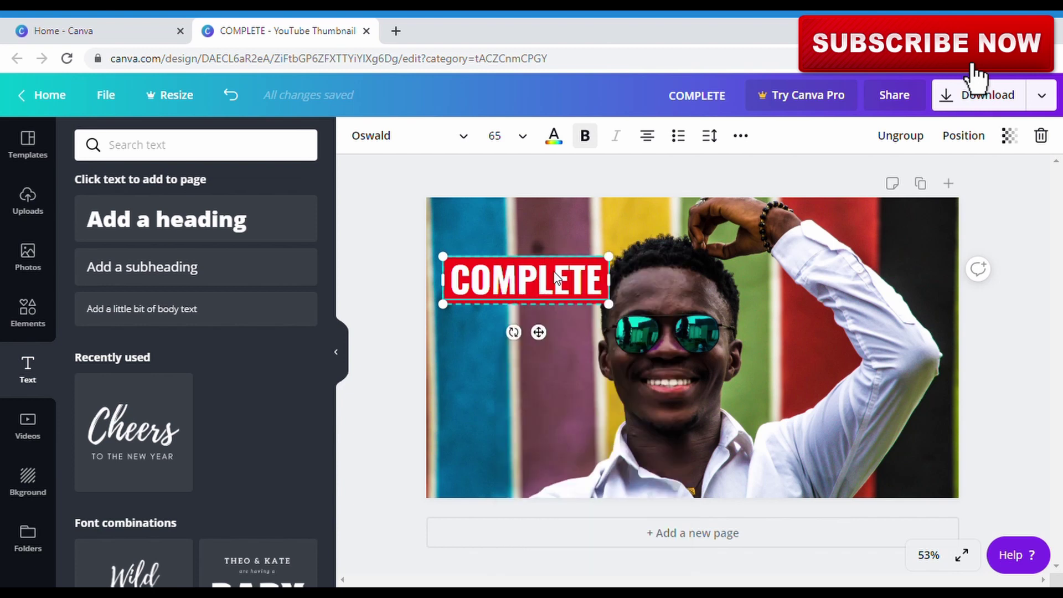
left_click(399, 340)
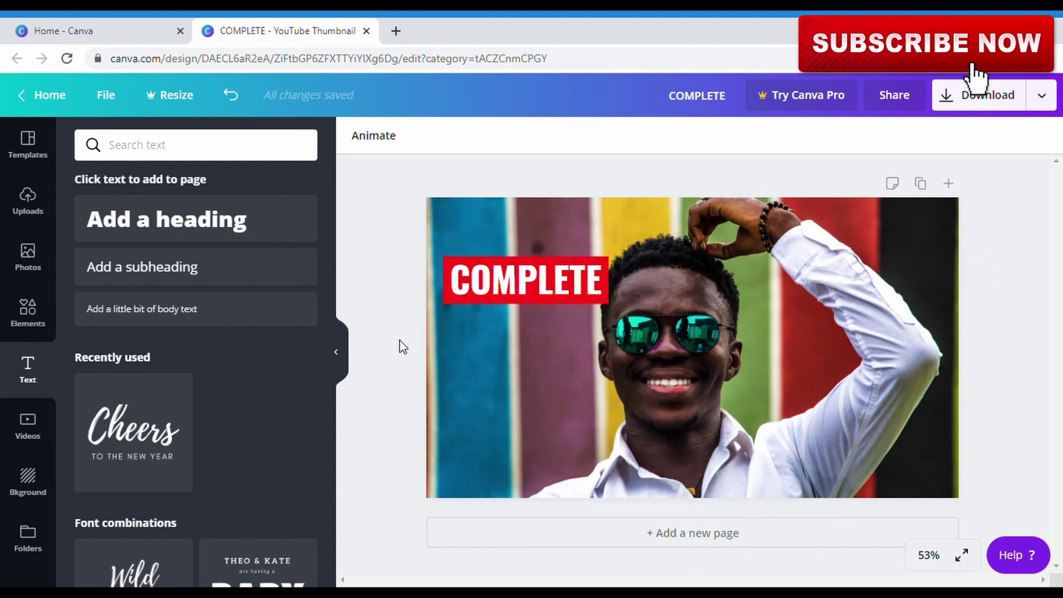
right_click(488, 332)
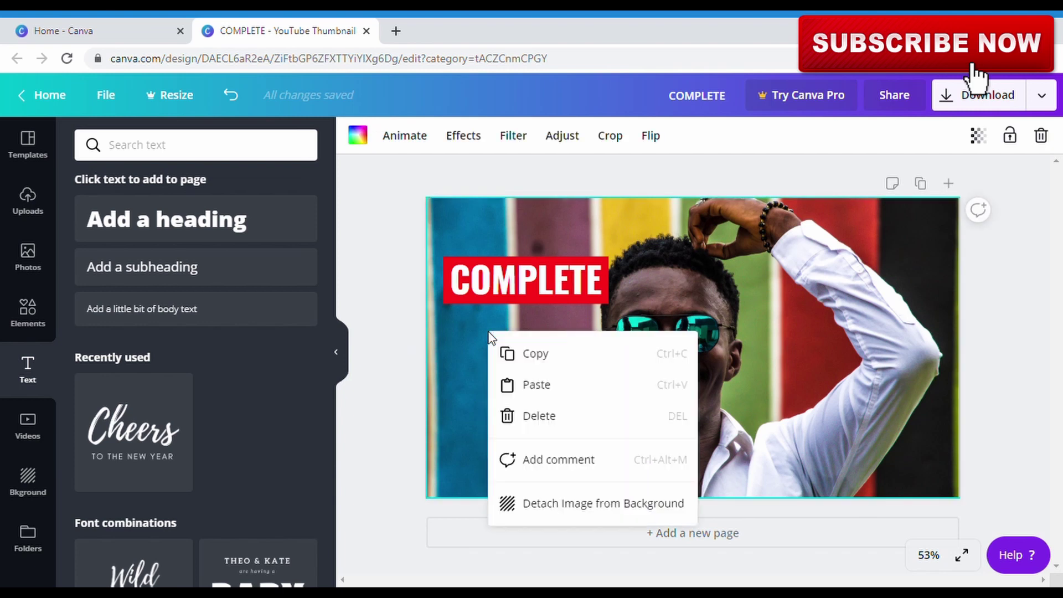
left_click(531, 384)
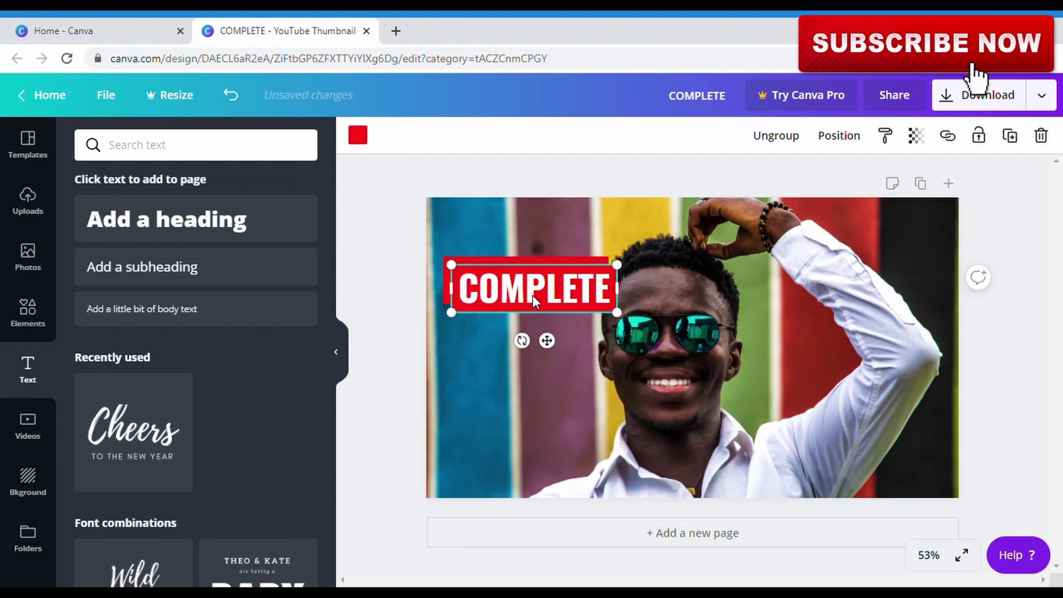
left_click_drag(533, 296, 540, 367)
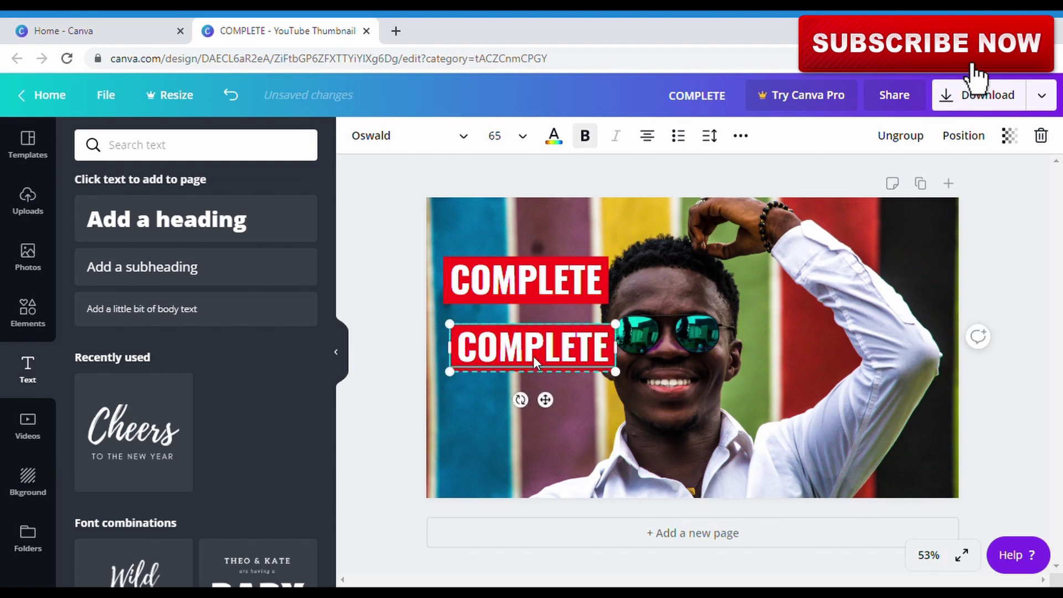
Ungroup the lower "COMPLETE" banner and select only its text
double_click(553, 351)
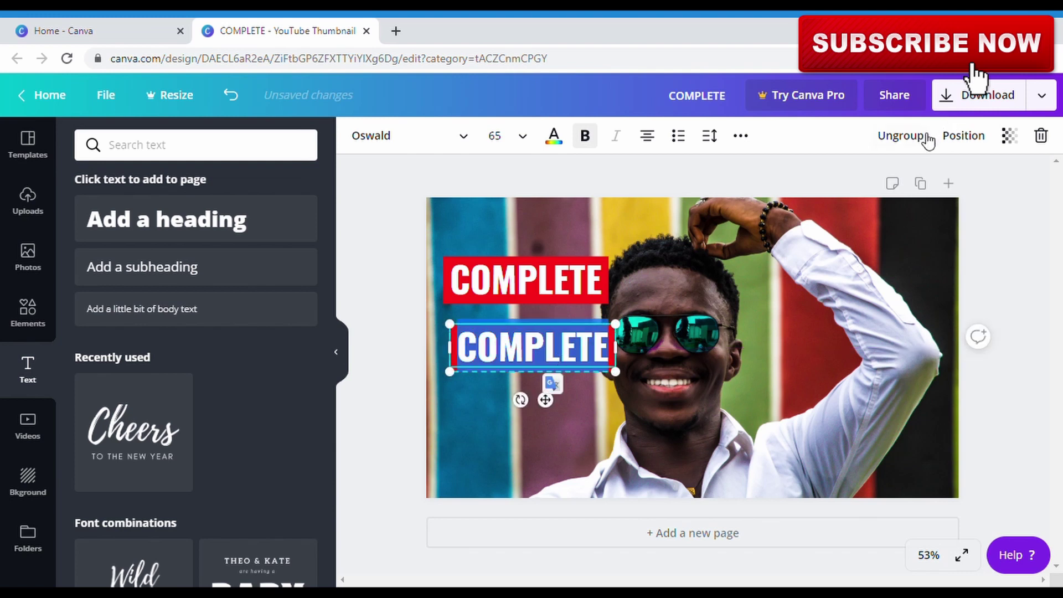
left_click(902, 136)
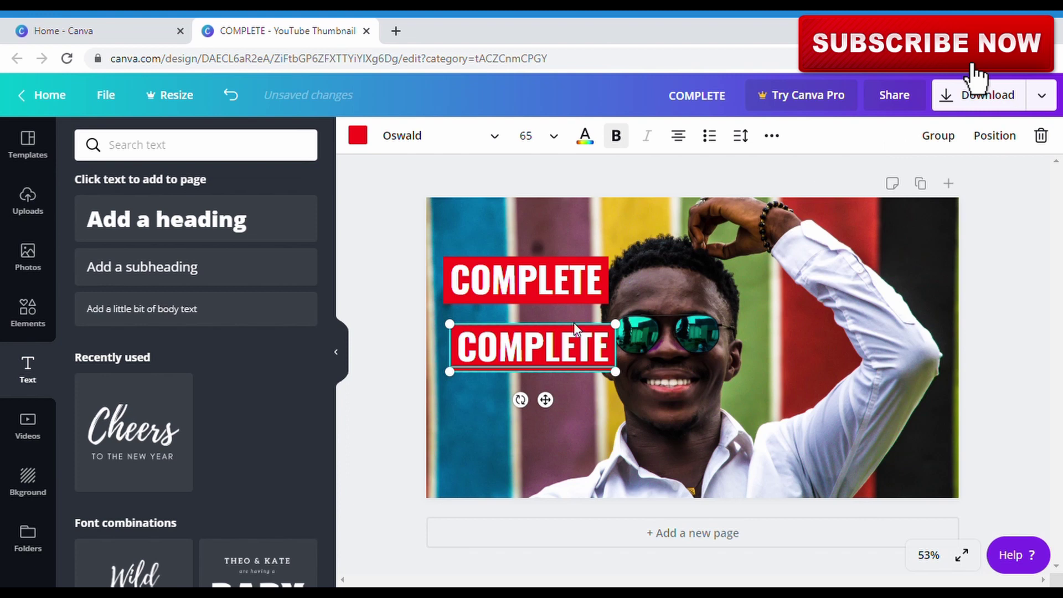
left_click(403, 356)
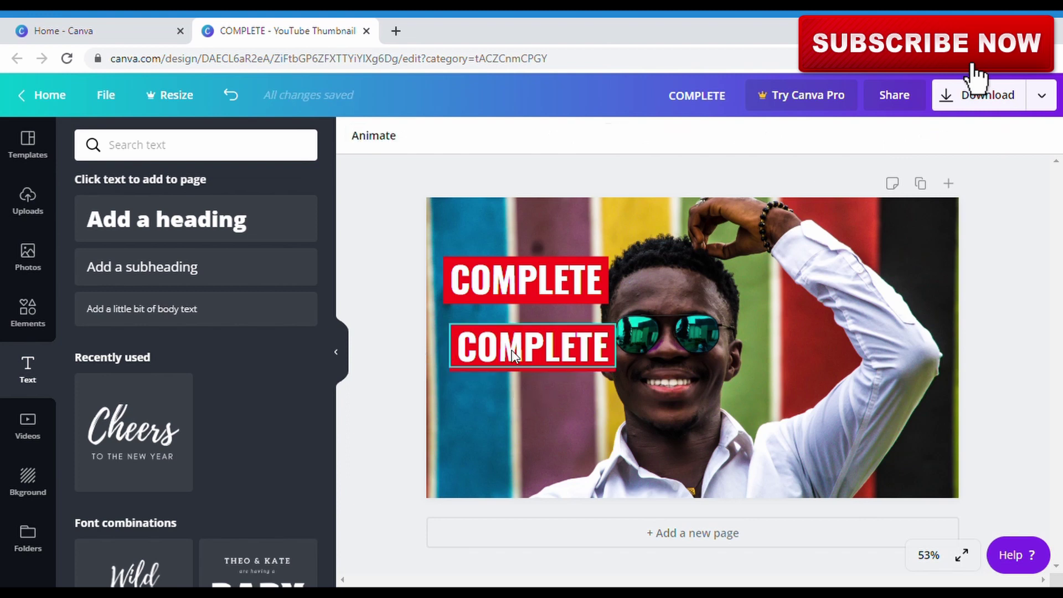
left_click(531, 350)
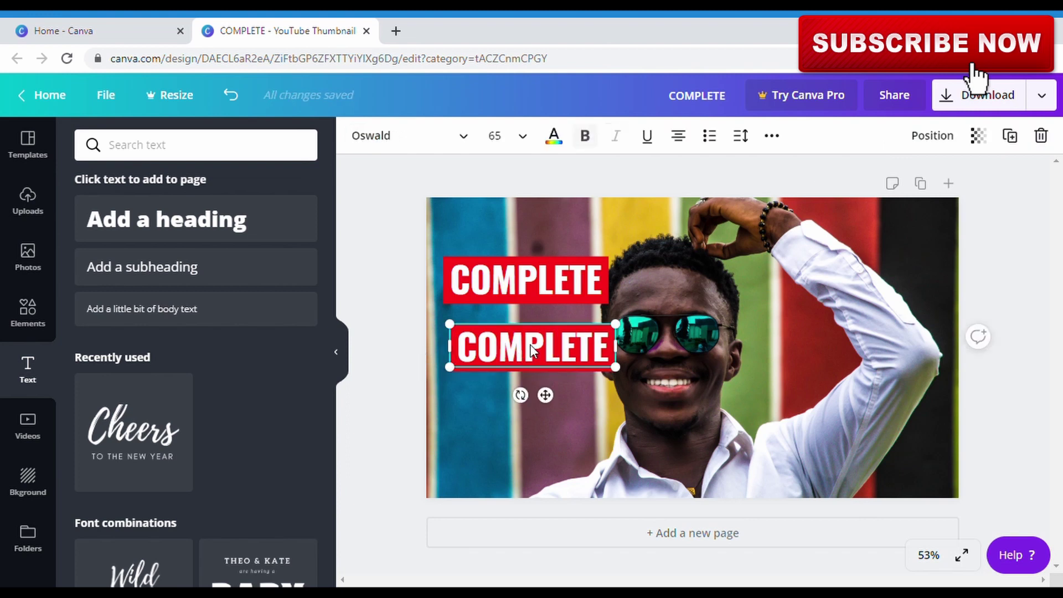
Replace the lower banner's text with "TUTORIAL"
double_click(603, 355)
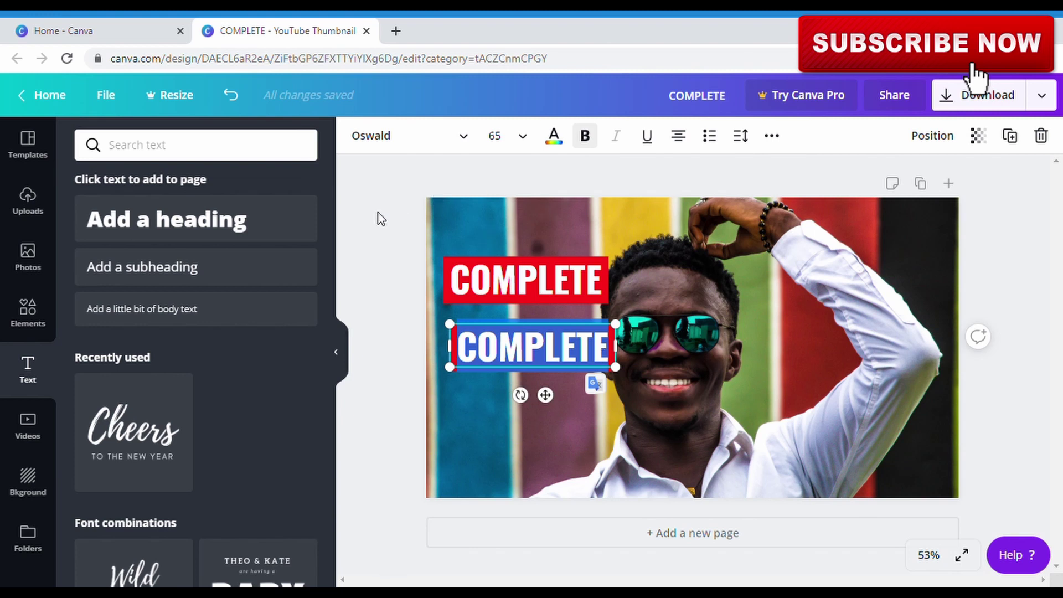
type("T")
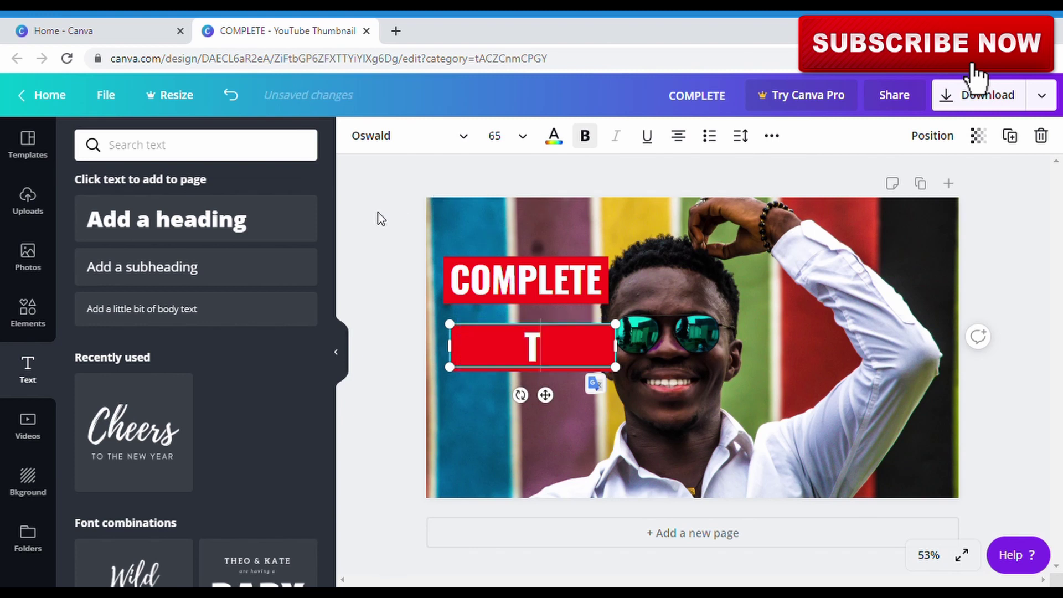
type("UTO")
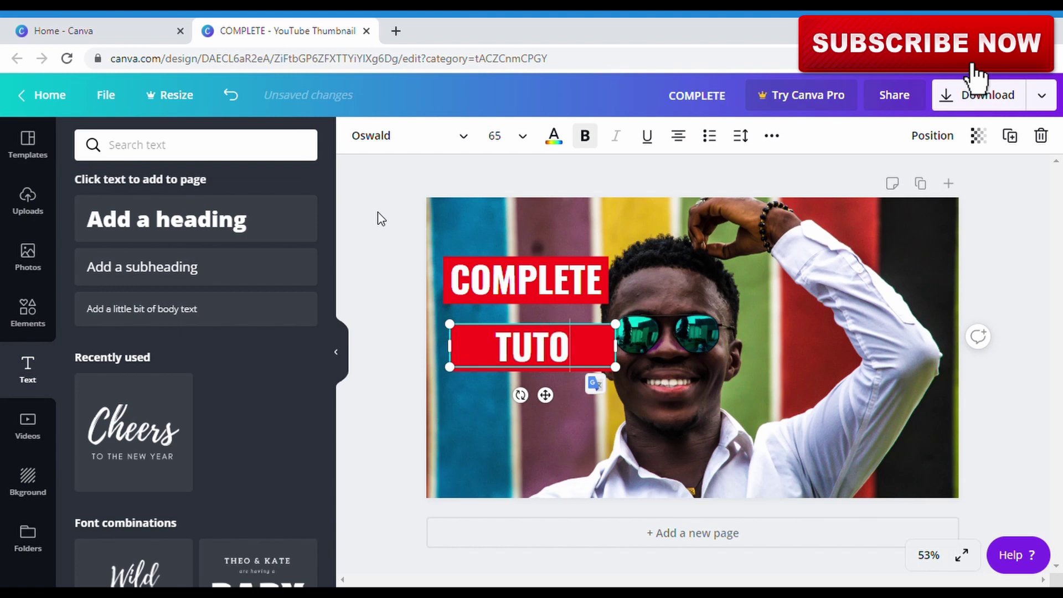
type("RIAL")
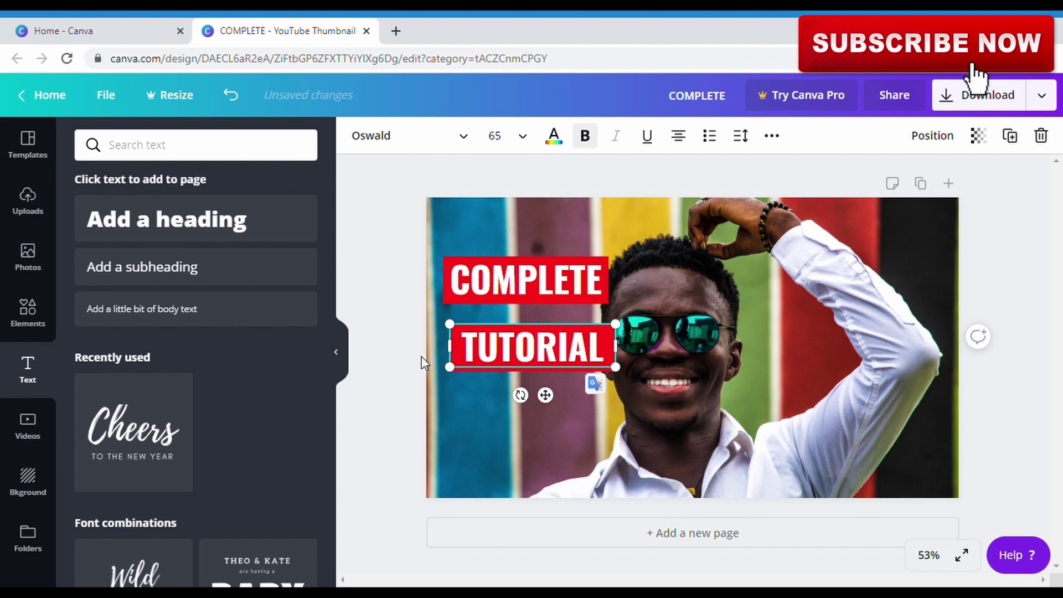
left_click(469, 409)
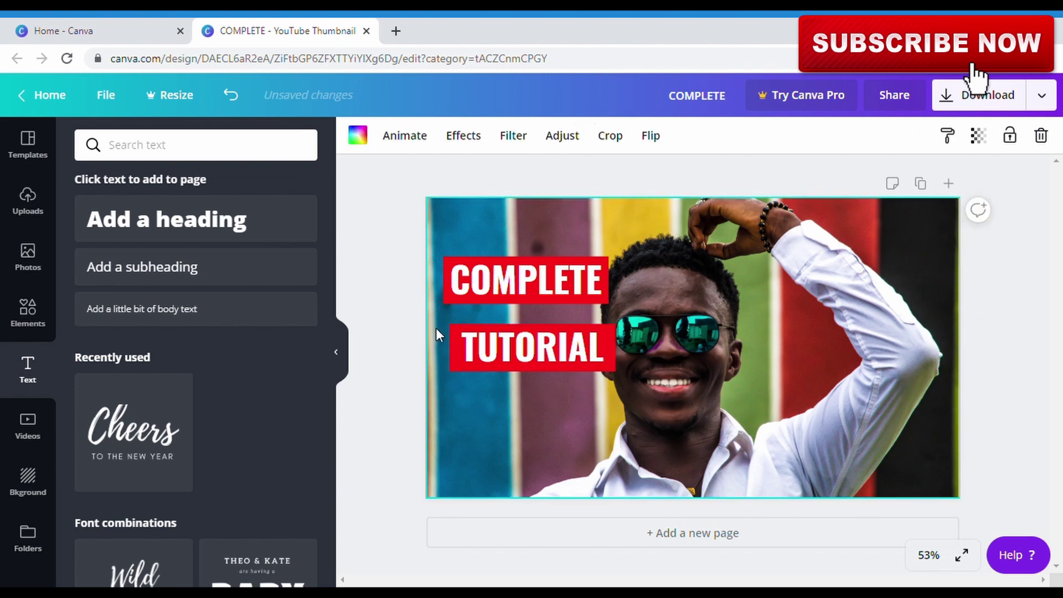
Group the "TUTORIAL" text with the red rectangle behind it
left_click_drag(436, 328, 543, 383)
left_click(944, 136)
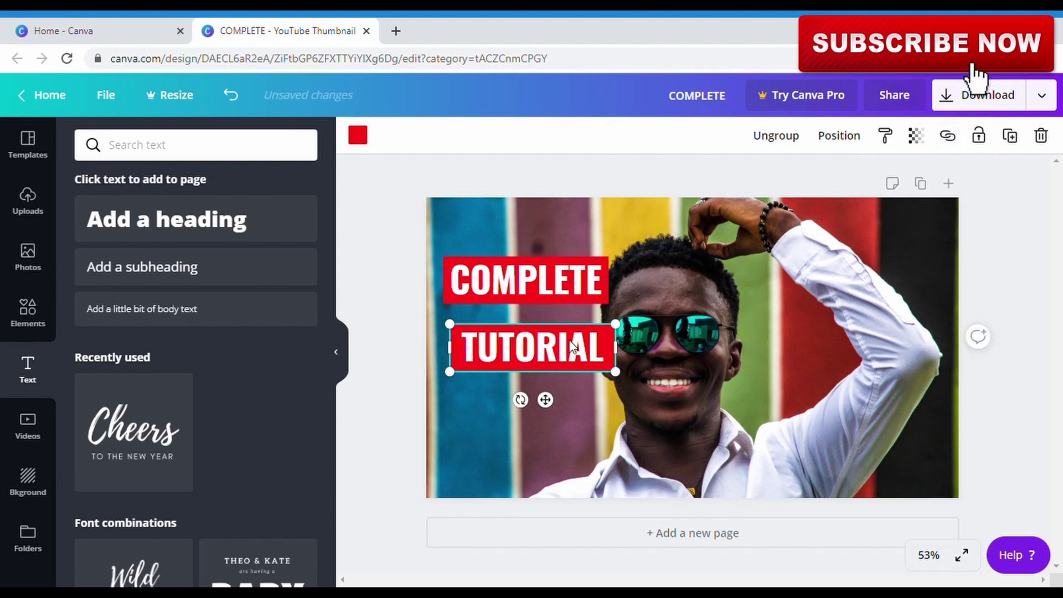
left_click(485, 421)
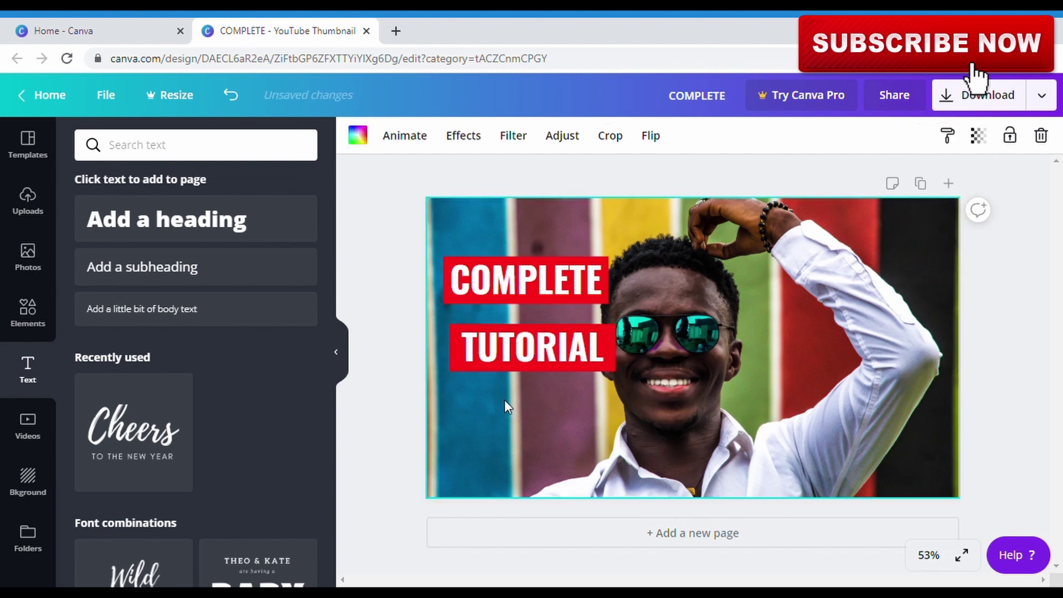
Paste another copy of the "COMPLETE" banner and place it directly below the "TUTORIAL" banner
right_click(521, 391)
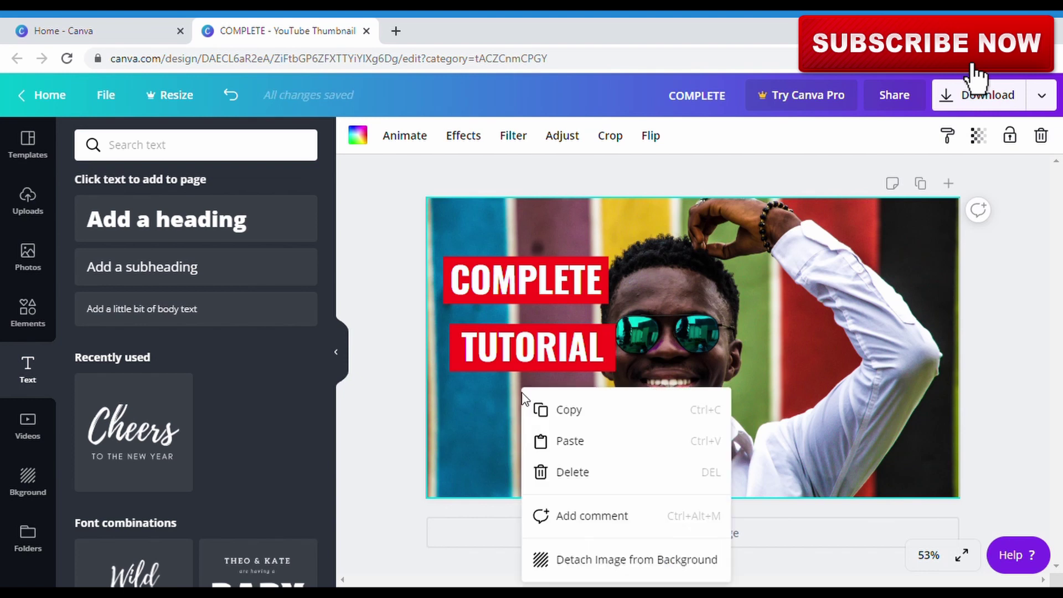
left_click(567, 442)
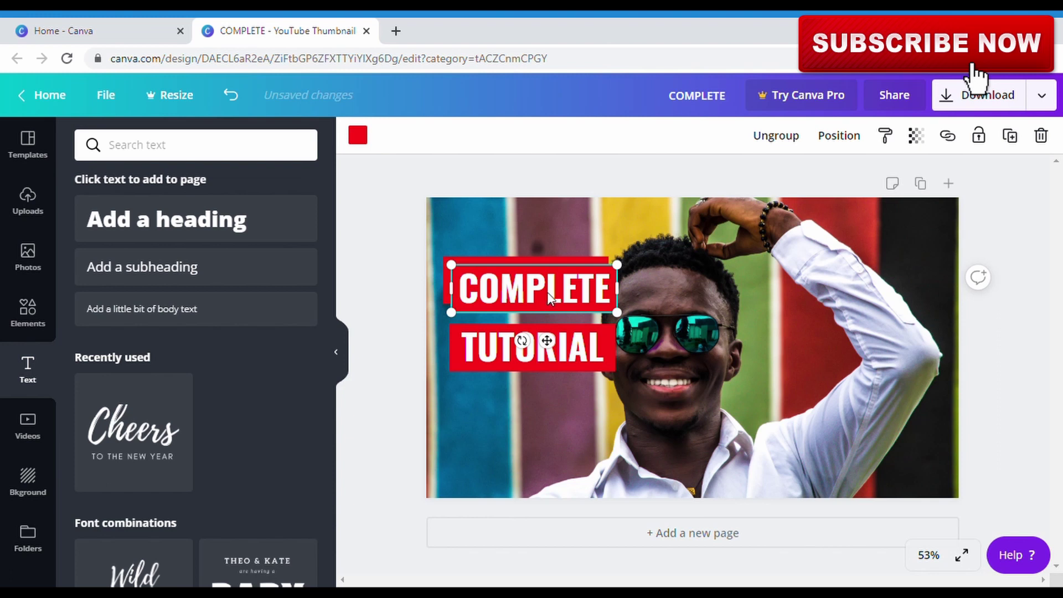
left_click_drag(550, 296, 549, 411)
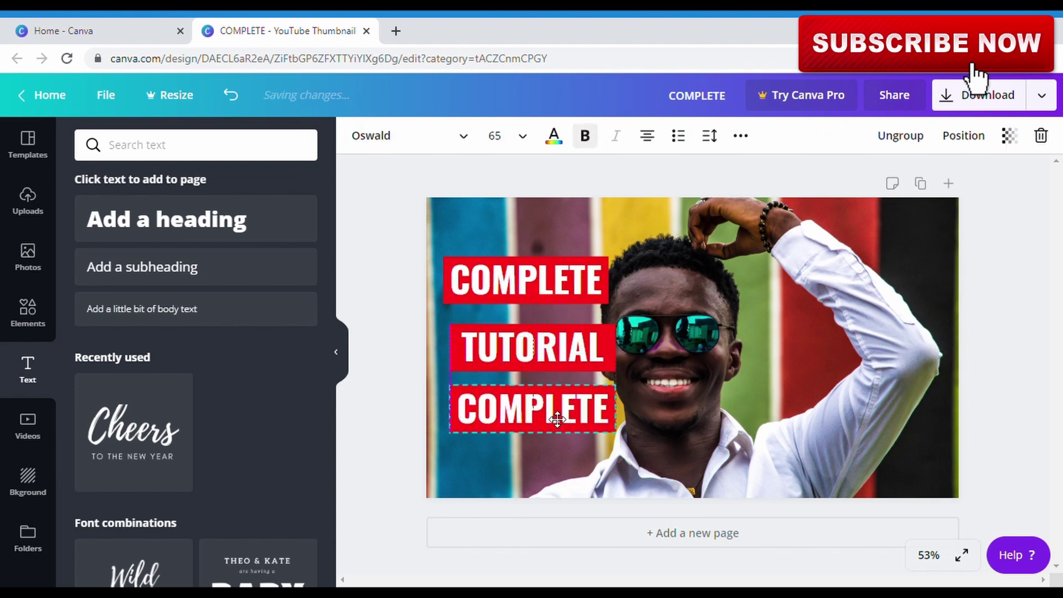
Change the third banner's text to "ON" and narrow the banner to fit the word
double_click(552, 411)
key("ctrl+c")
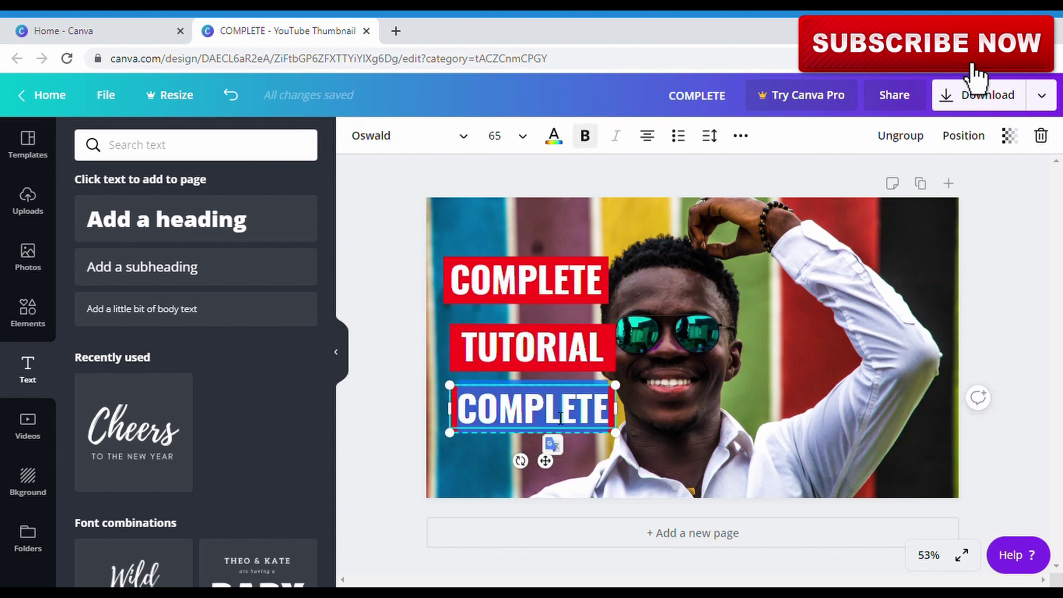
type("ON")
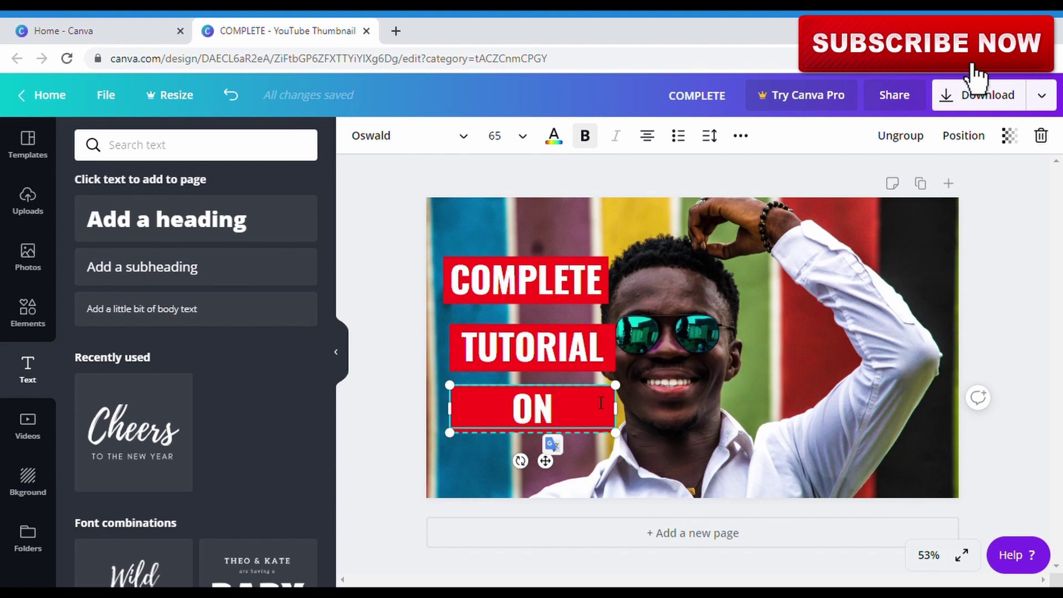
left_click(669, 408)
left_click(611, 408)
left_click_drag(616, 409, 515, 417)
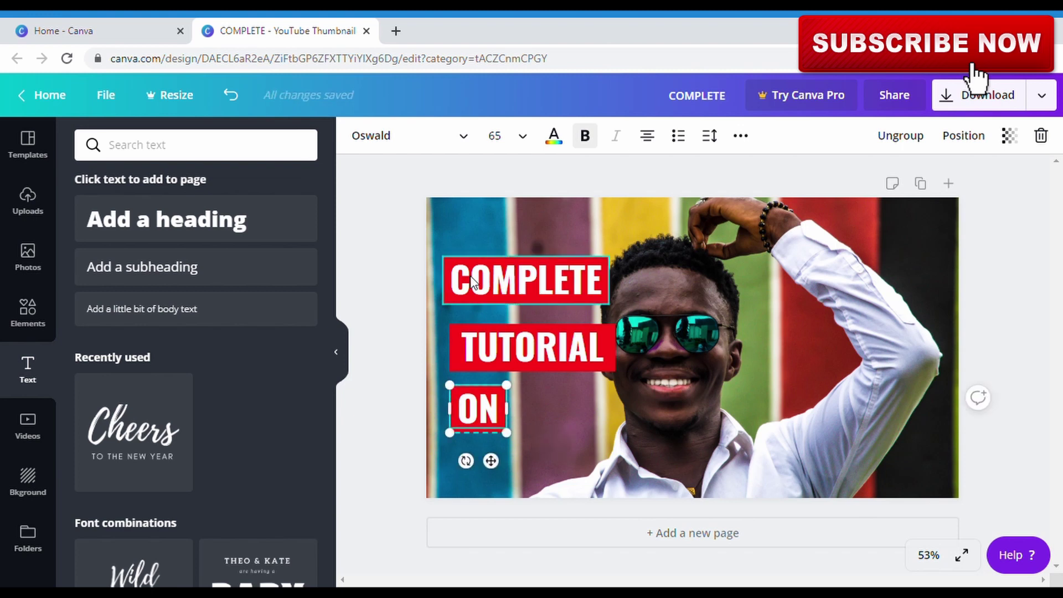
left_click(394, 391)
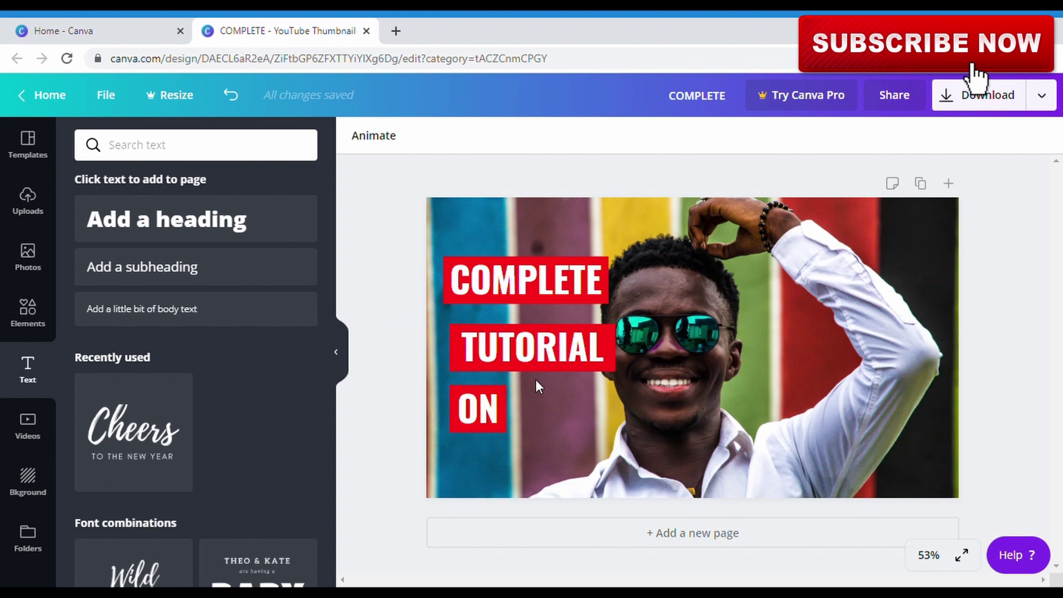
Paste another copy of the "COMPLETE" banner and place it beside the "ON" banner, below the man's face
left_click(537, 437)
right_click(537, 438)
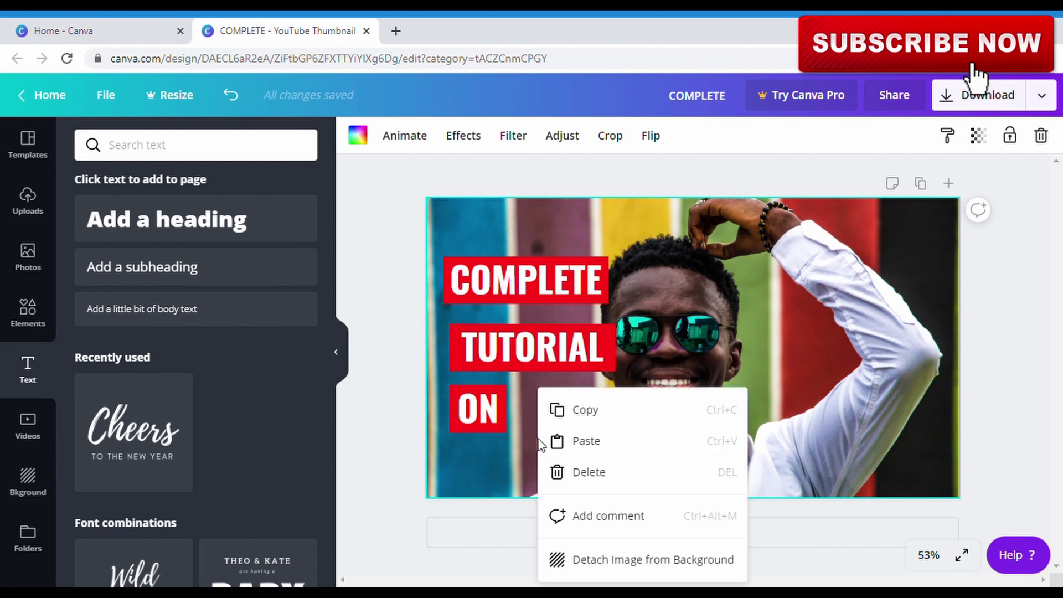
left_click(584, 441)
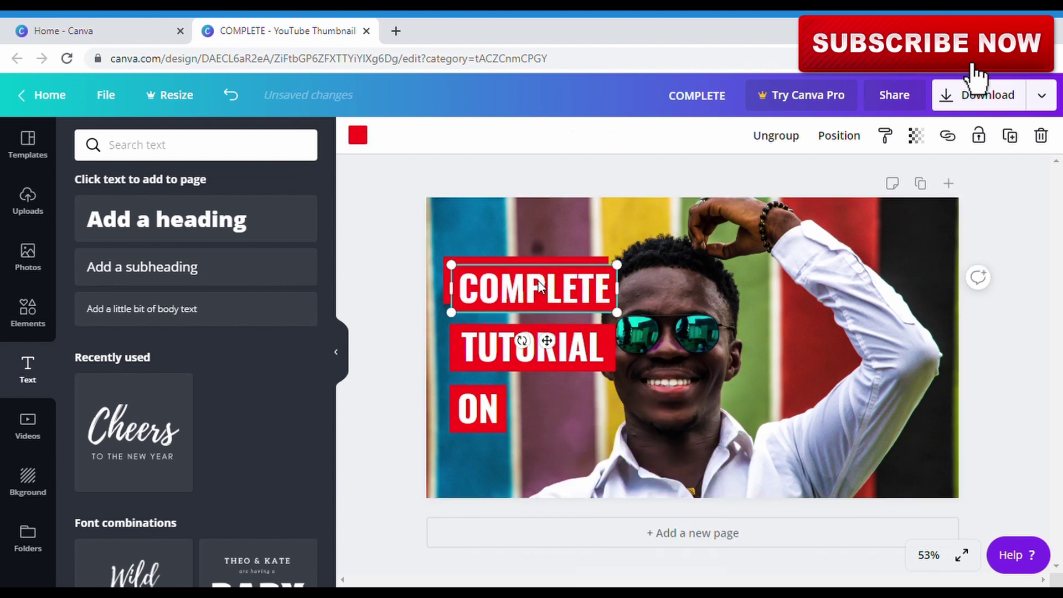
left_click_drag(574, 370, 633, 423)
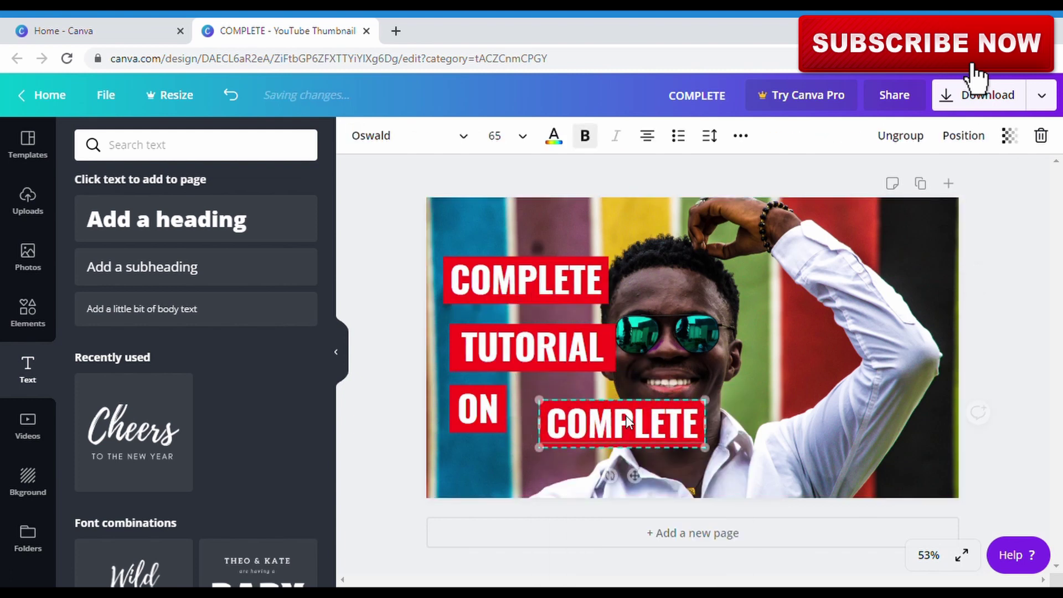
Replace the newly pasted banner's text with "YOUTUBE THUMBNAIL"
double_click(639, 429)
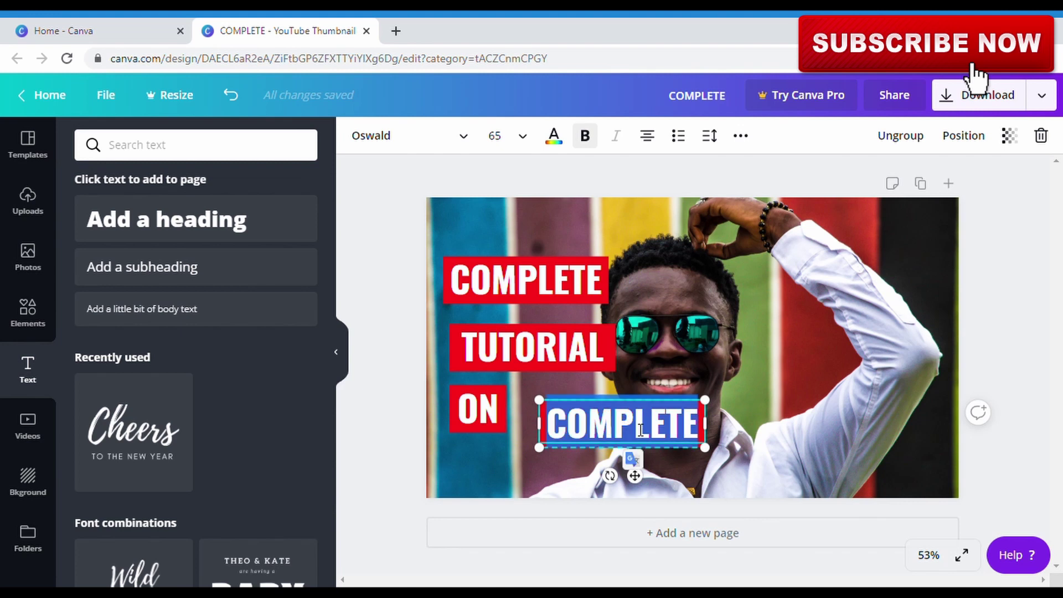
type("YOU")
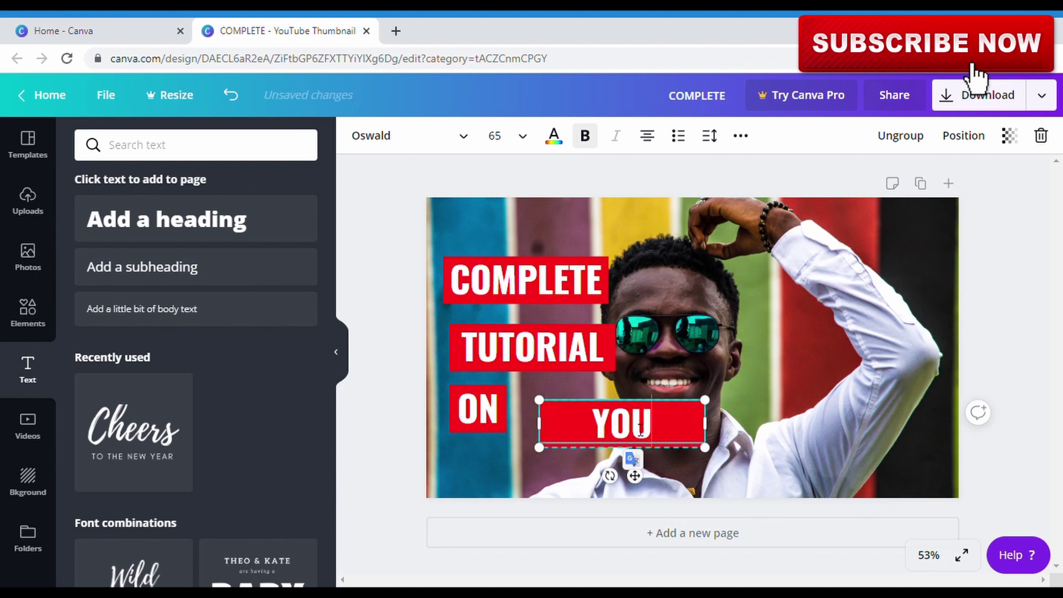
type("TUBE")
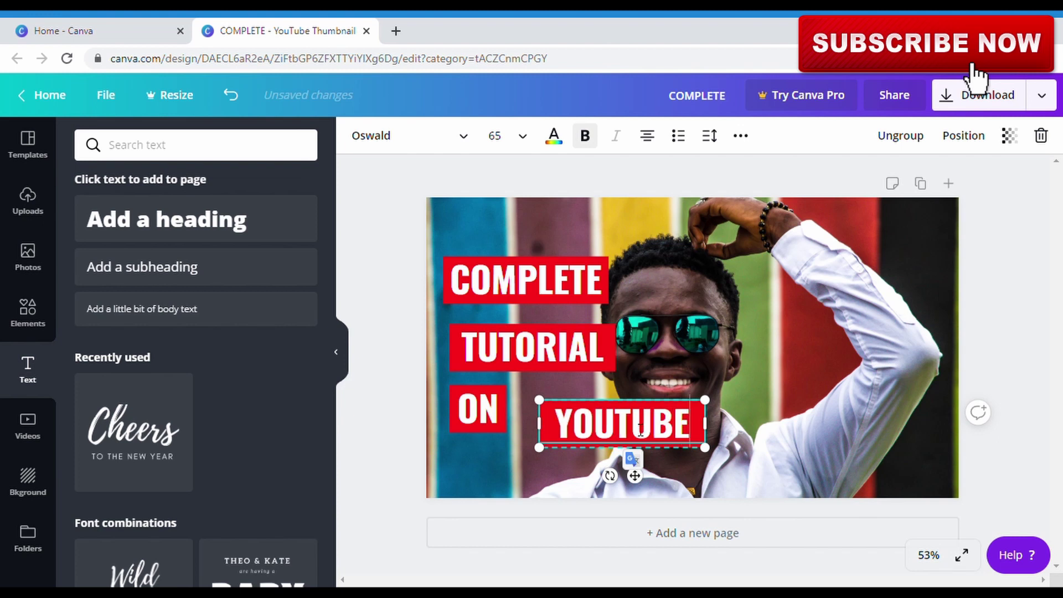
type(" THU")
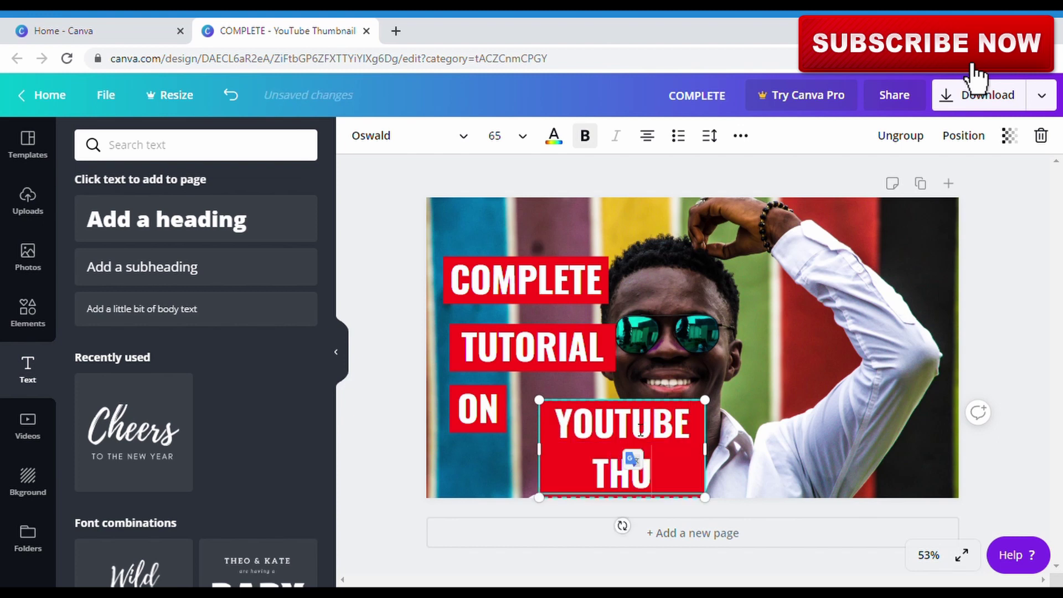
type("MB")
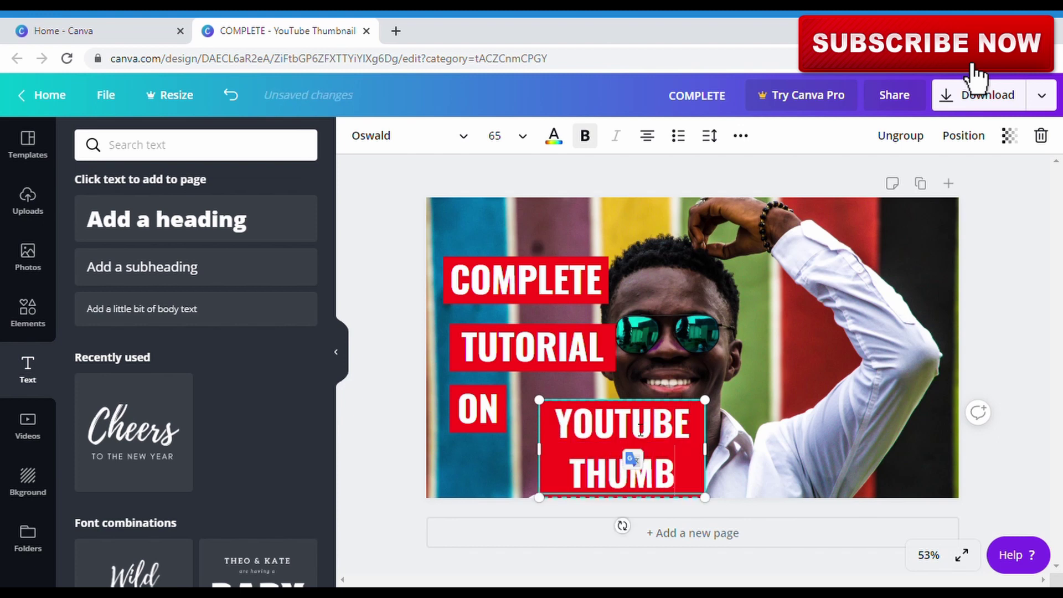
type("NAIL")
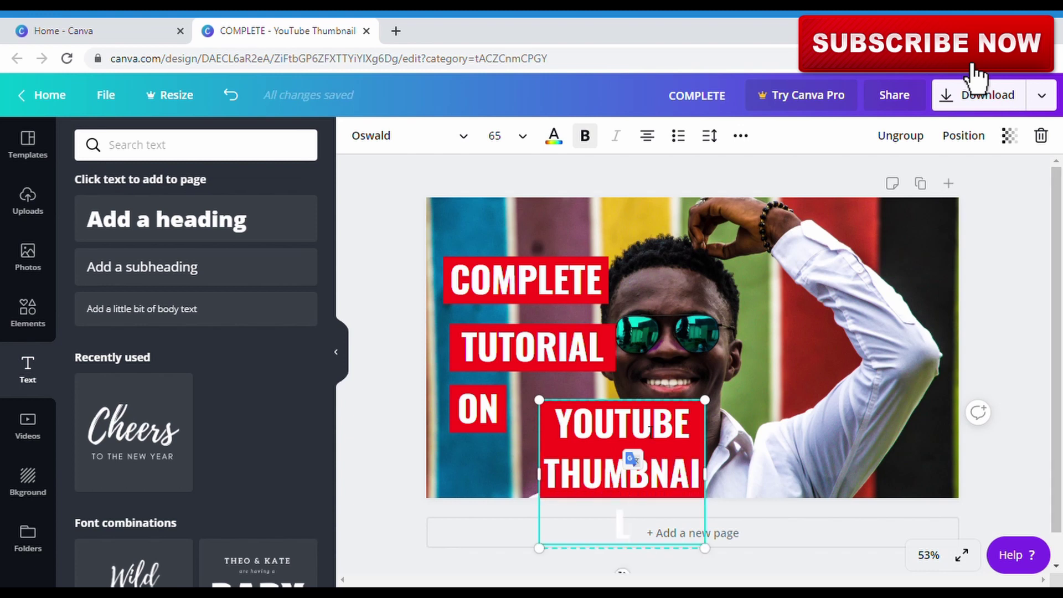
Widen the "YOUTUBE THUMBNAIL" banner so its text fits on two lines and move it up beside the "TUTORIAL" banner
left_click(743, 440)
left_click(680, 436)
left_click_drag(730, 396, 879, 392)
left_click(894, 386)
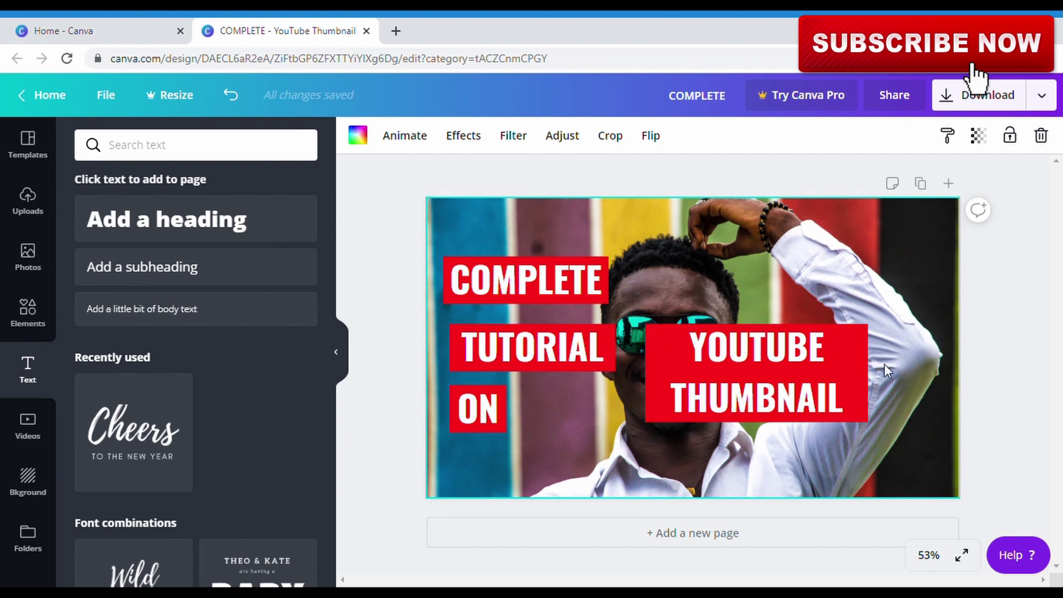
Ungroup the "TUTORIAL" banner and shift only its text slightly towards the man's face to expose the rectangle
left_click(606, 349)
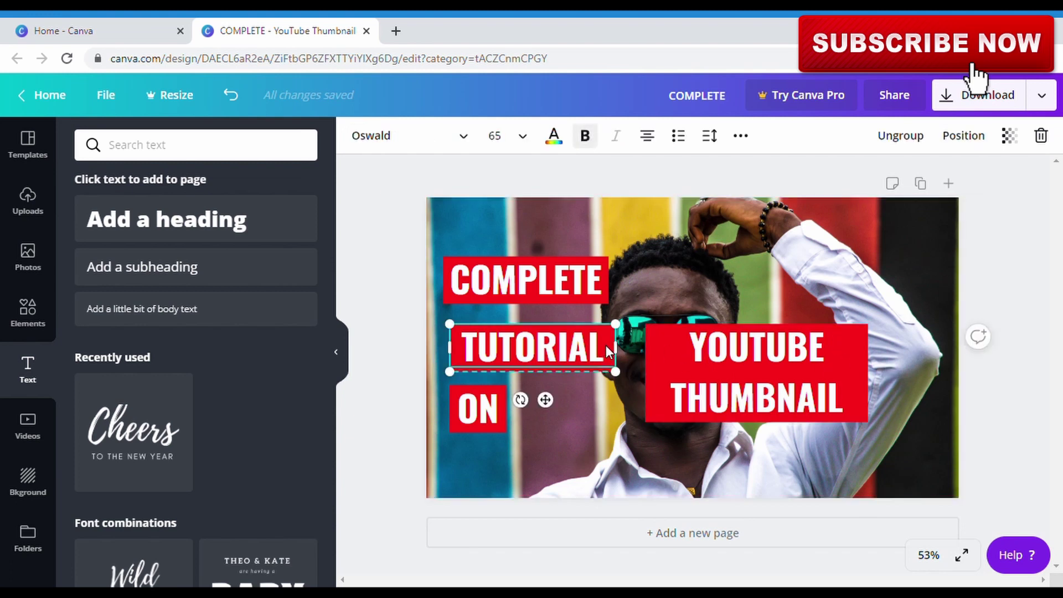
left_click(909, 138)
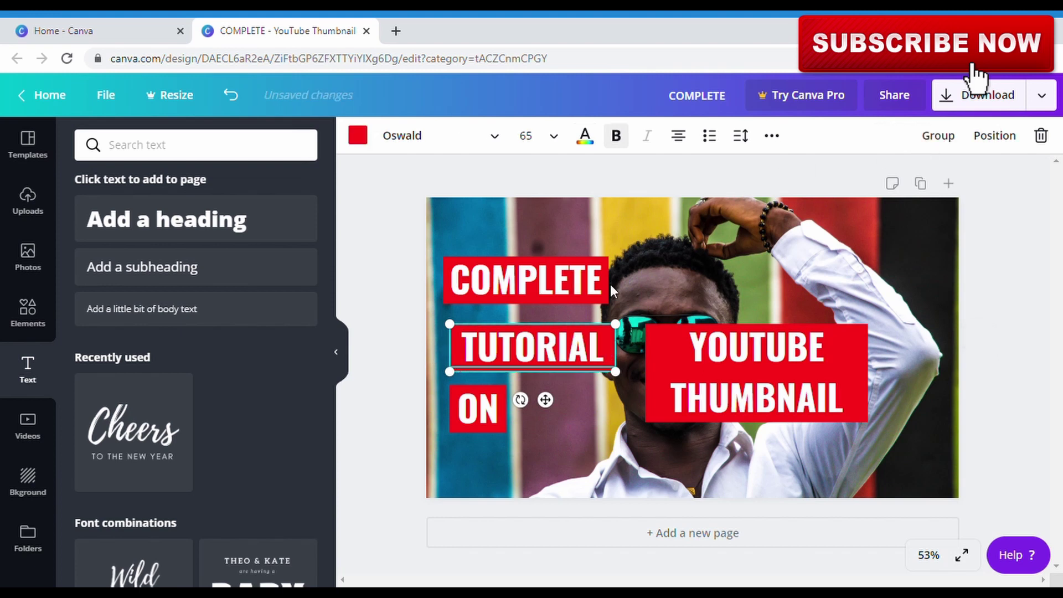
left_click(410, 364)
left_click(453, 356)
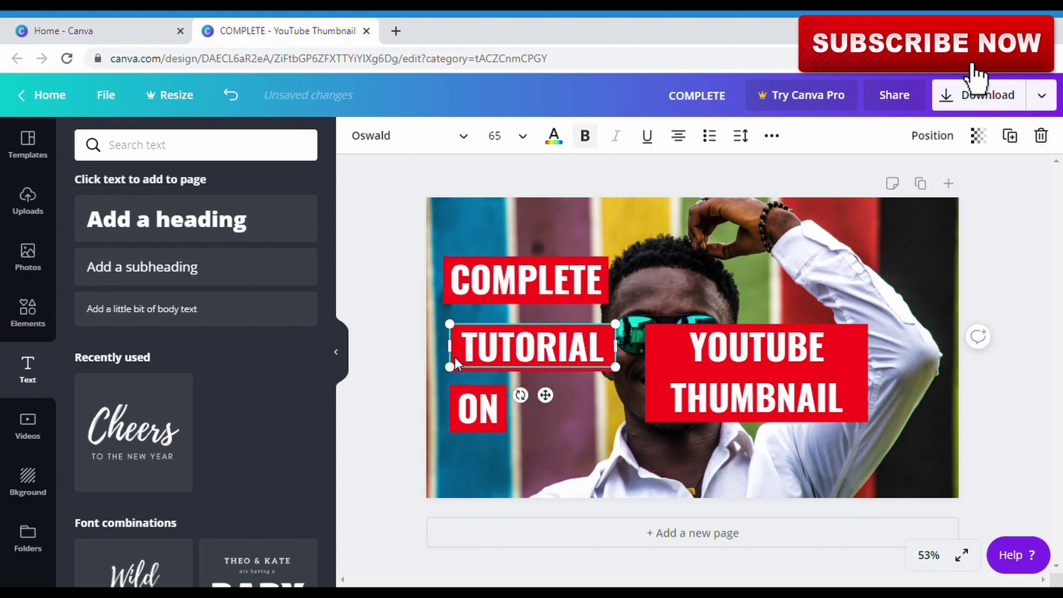
left_click_drag(486, 351, 498, 352)
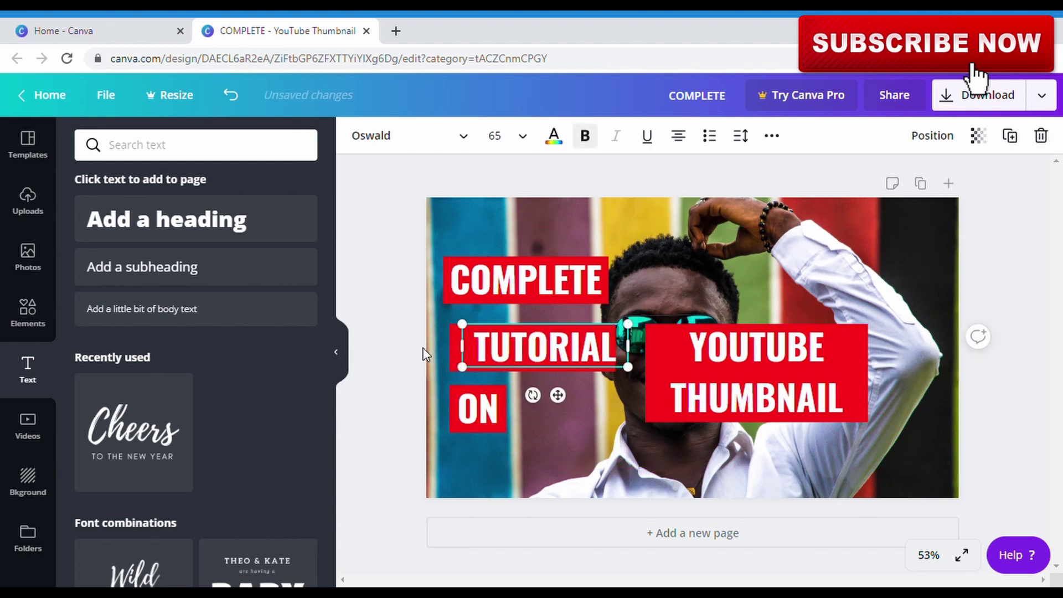
Recolour the rectangle behind "TUTORIAL" with the dark violet default colour
left_click(425, 351)
left_click(454, 347)
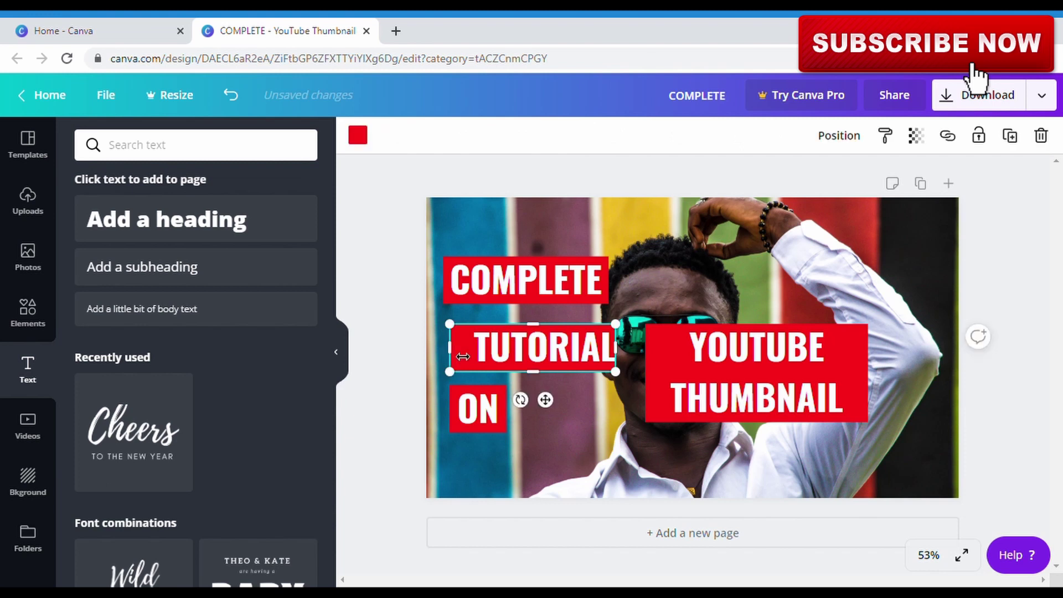
left_click(363, 139)
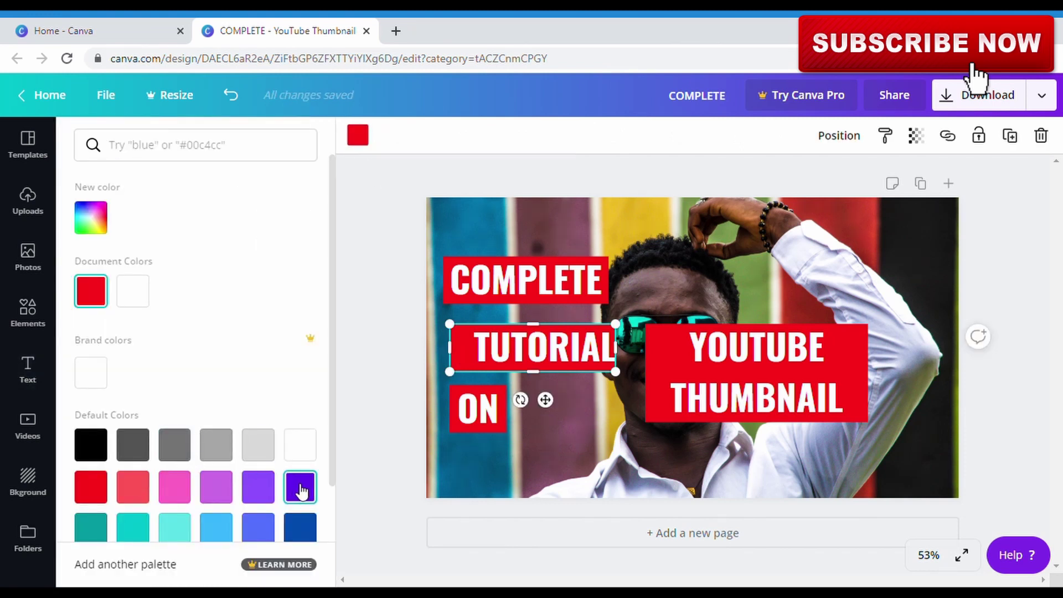
left_click(300, 490)
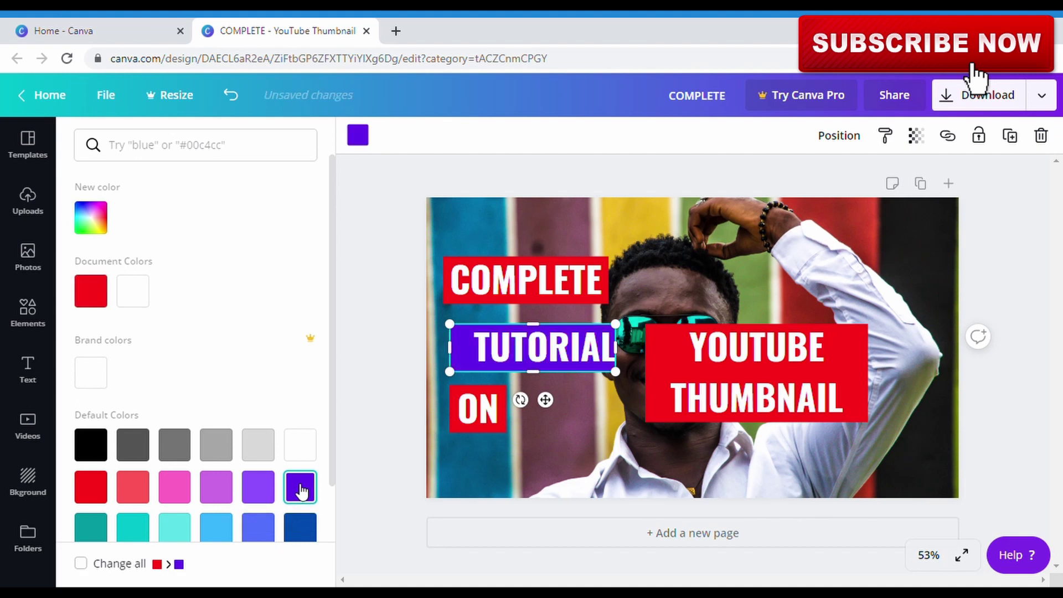
left_click(369, 380)
left_click(404, 377)
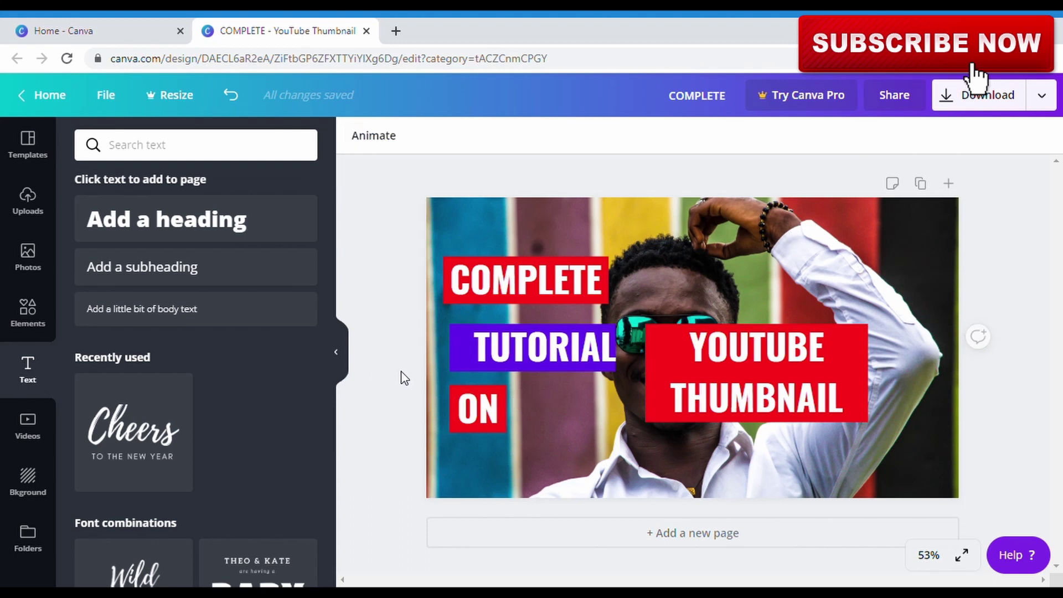
Move the "TUTORIAL" text back to the centre of its violet rectangle
left_click(475, 409)
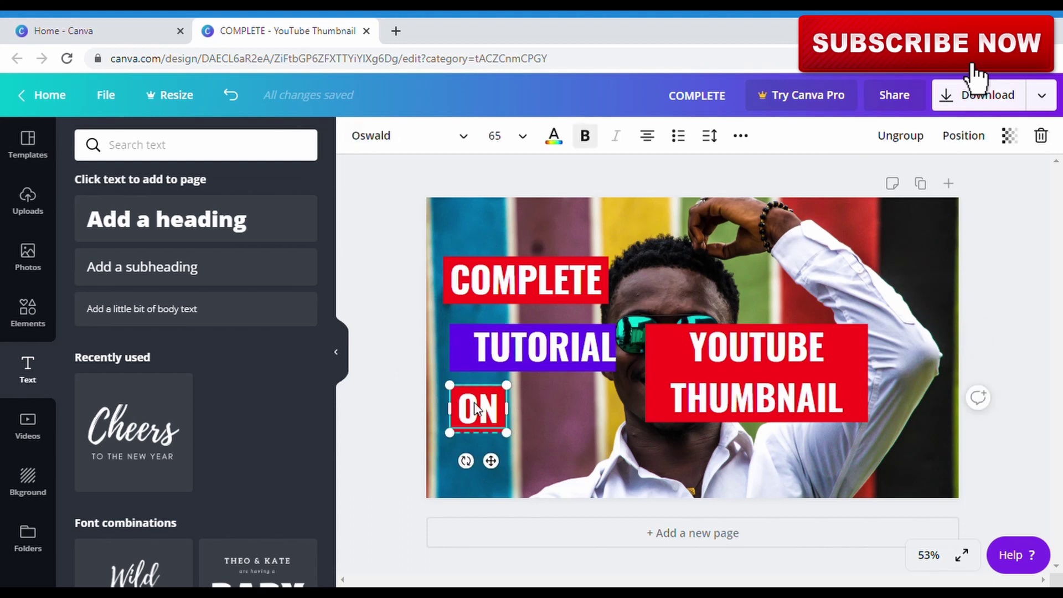
left_click(547, 343)
left_click_drag(546, 343, 543, 346)
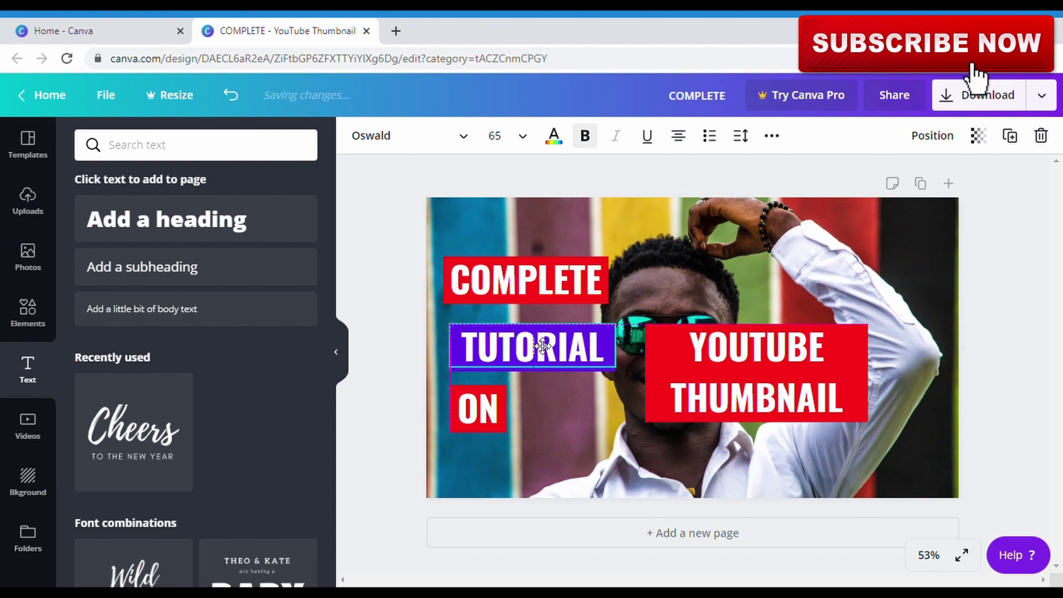
left_click(389, 353)
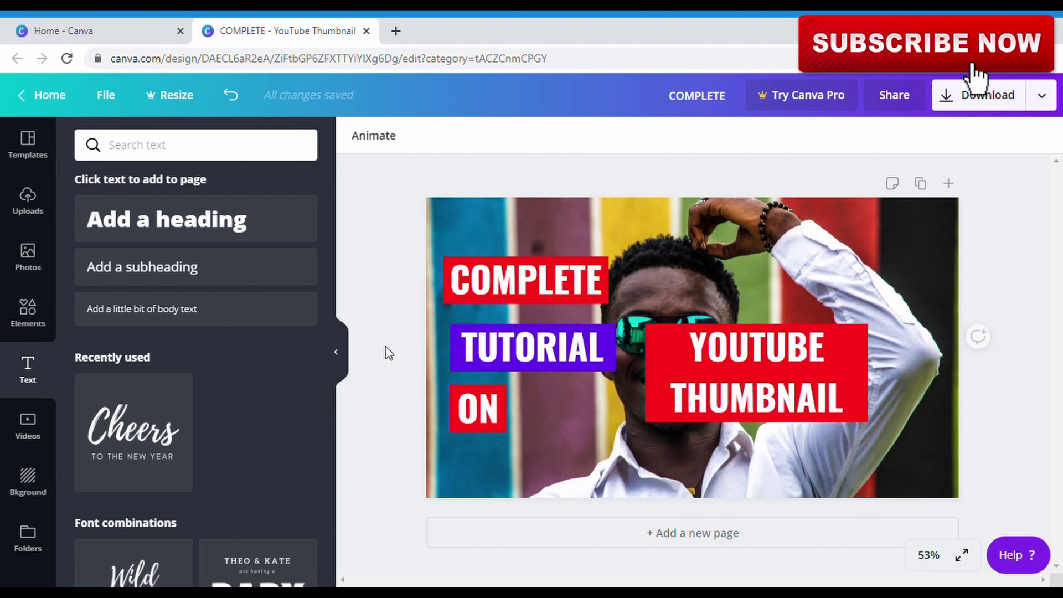
Group the "TUTORIAL" text with its violet rectangle
left_click(529, 360)
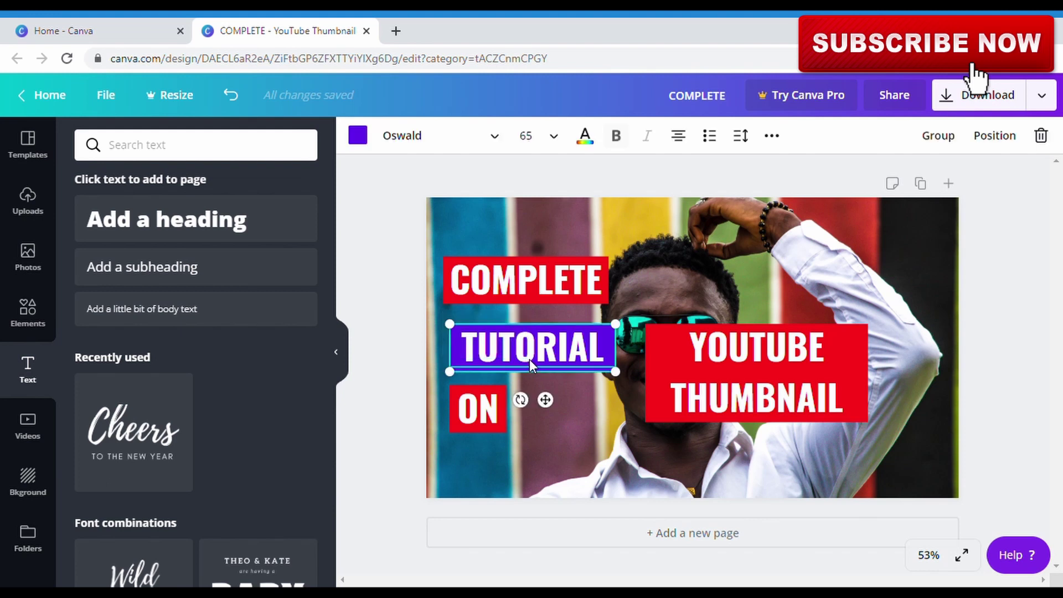
left_click(940, 136)
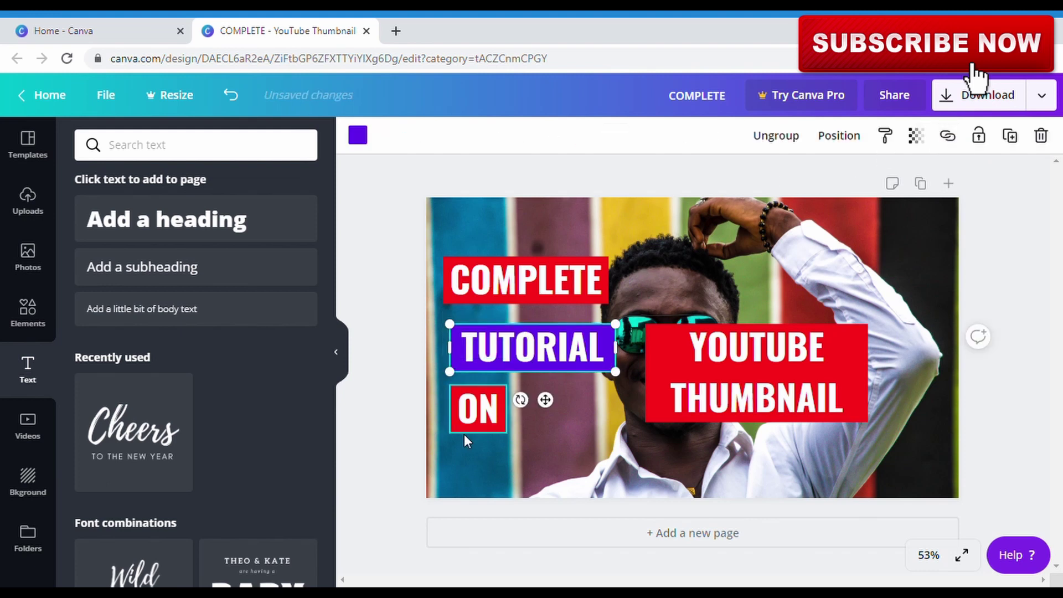
left_click(408, 422)
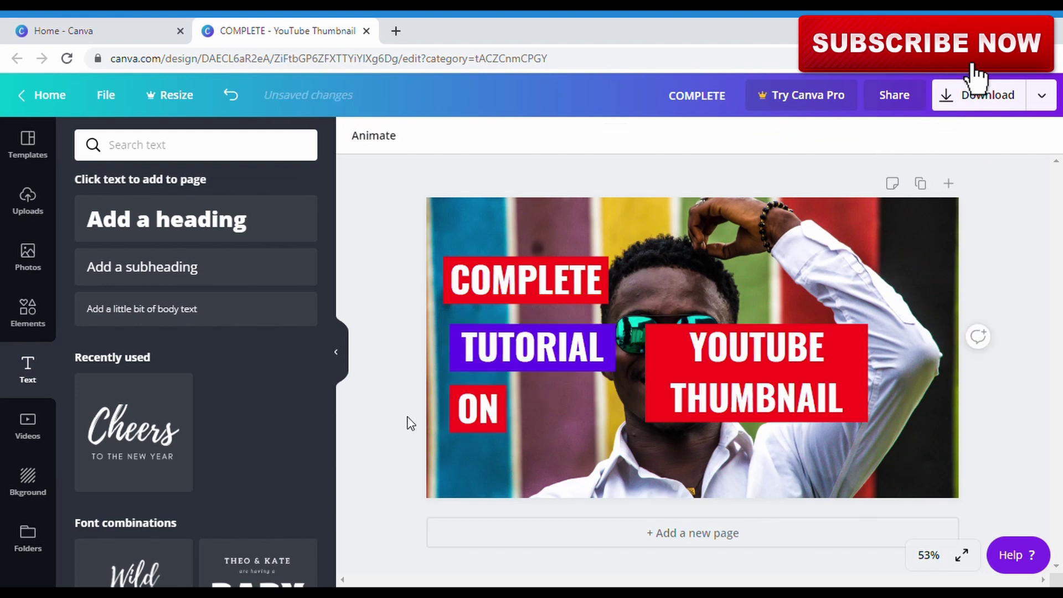
Ungroup the "ON" banner and shift only its text slightly towards the man's face to expose the rectangle
left_click(467, 416)
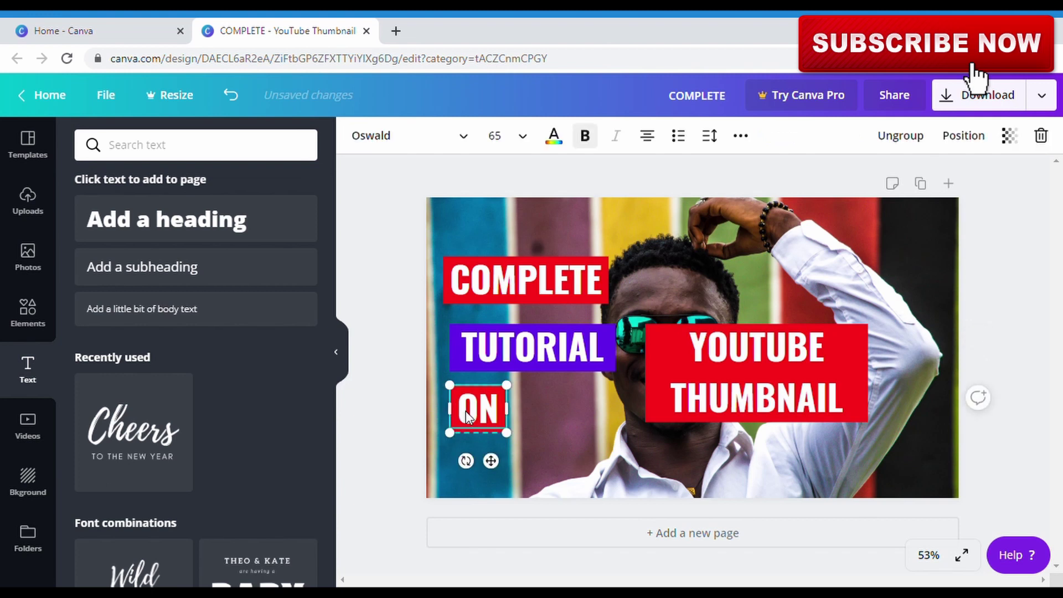
left_click(898, 139)
left_click(395, 430)
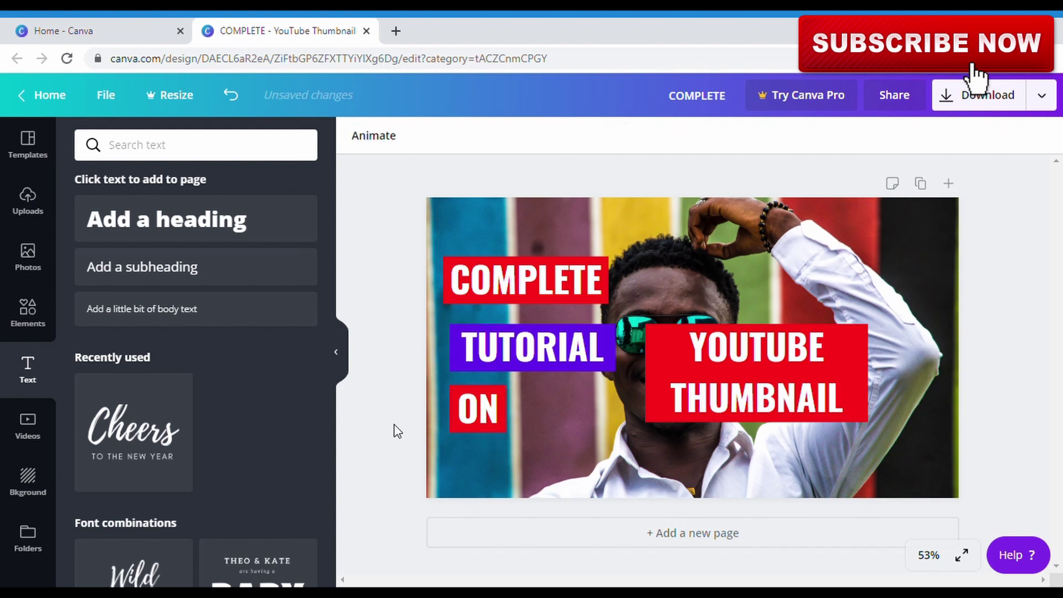
left_click(470, 407)
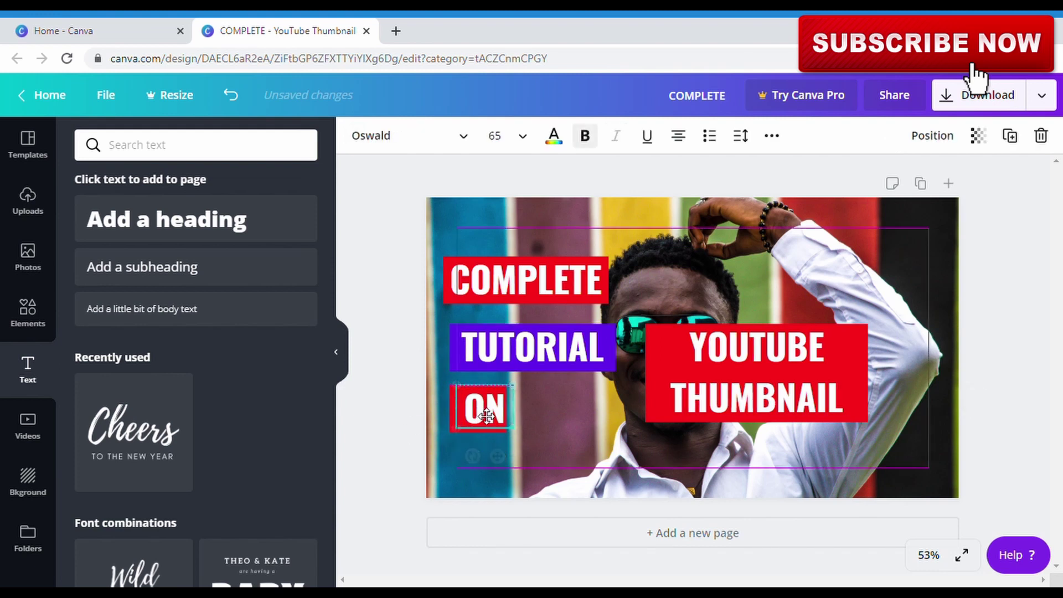
left_click(418, 413)
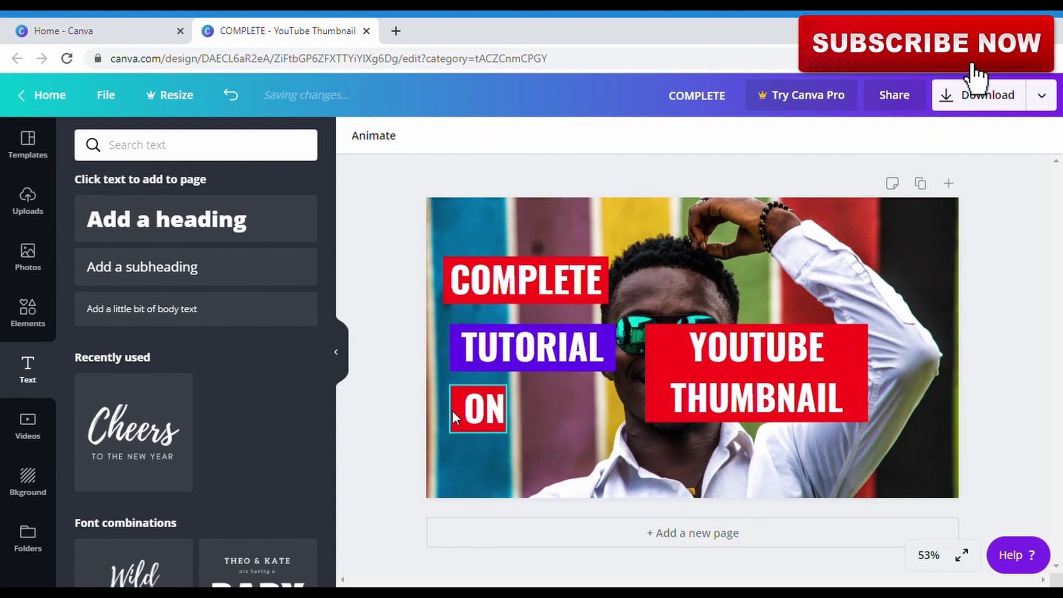
Recolour the rectangle behind "ON" with the black default colour
left_click(455, 411)
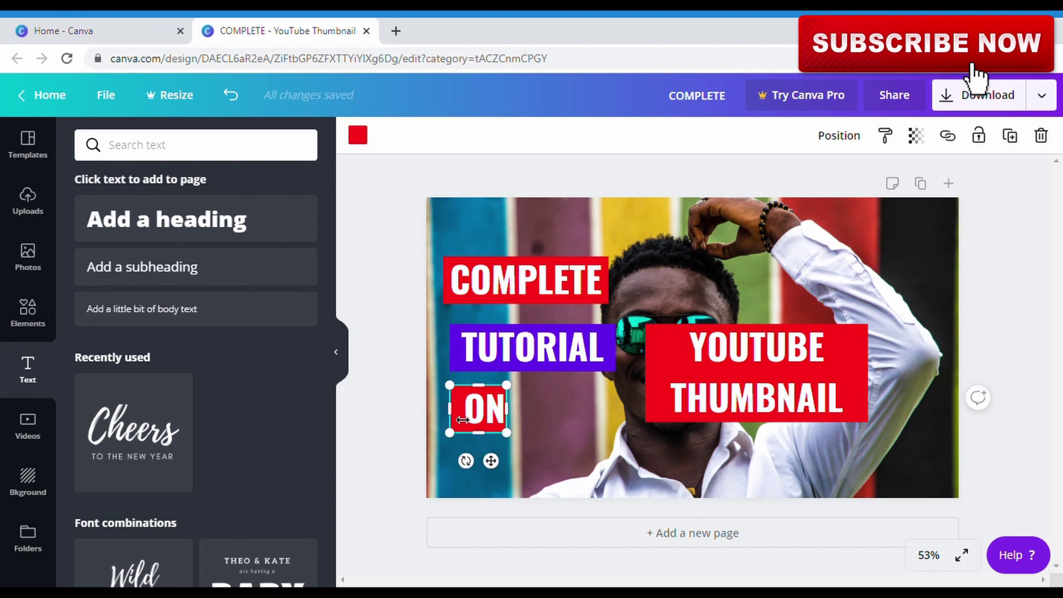
left_click(360, 138)
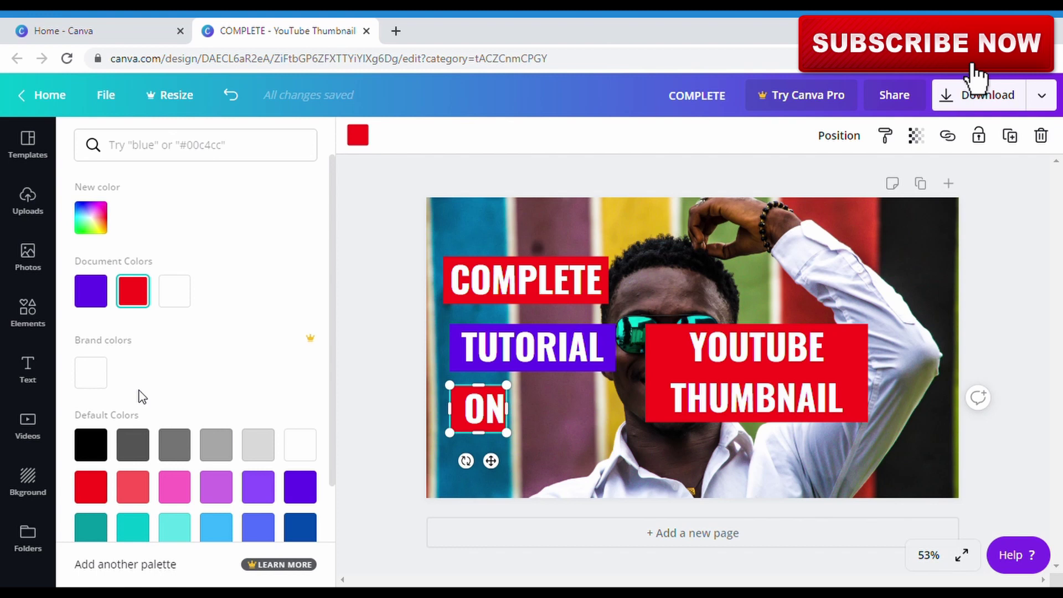
left_click(99, 446)
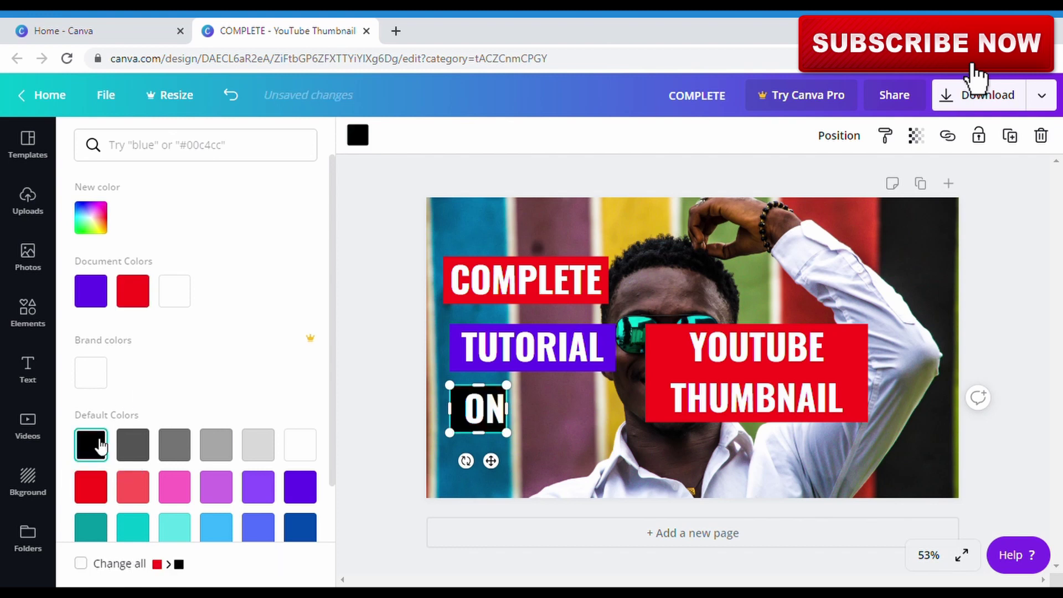
key("Escape")
left_click(404, 416)
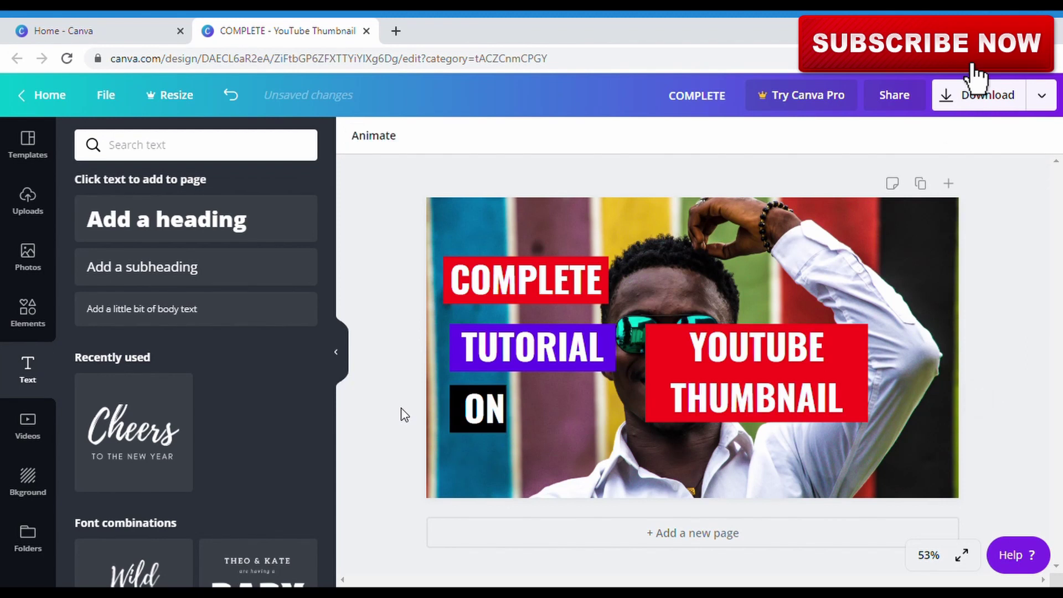
Move the "ON" text back to the centre of its black rectangle and group the two
left_click(483, 418)
left_click_drag(483, 418, 479, 419)
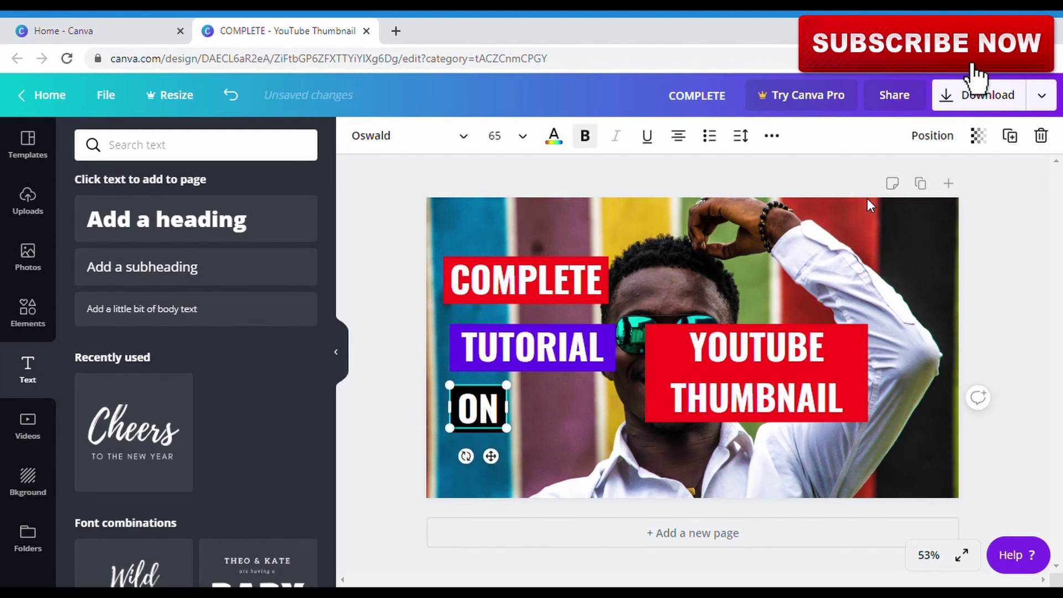
left_click(410, 397)
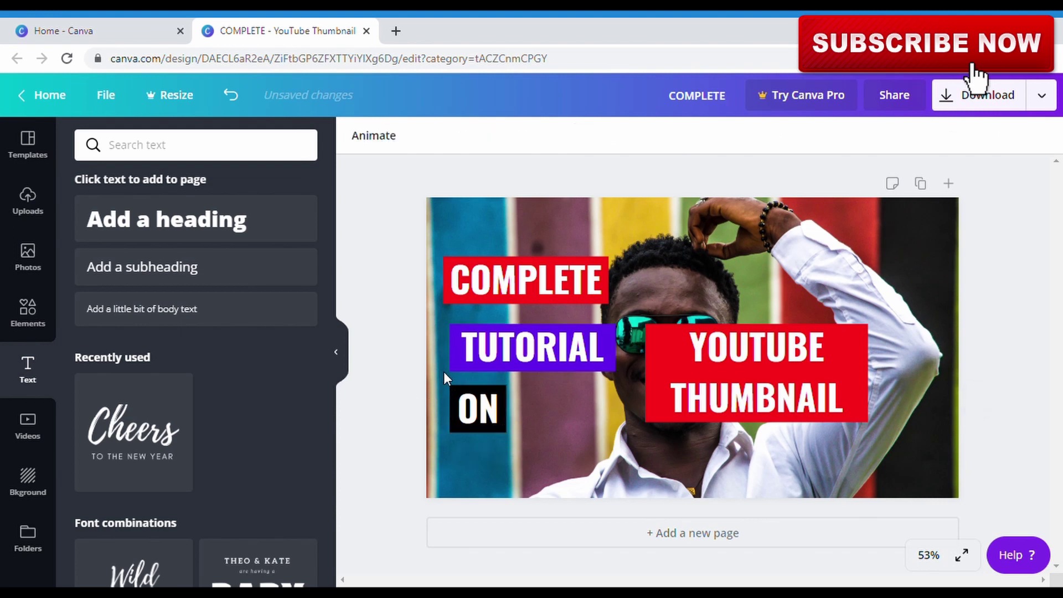
left_click(497, 430)
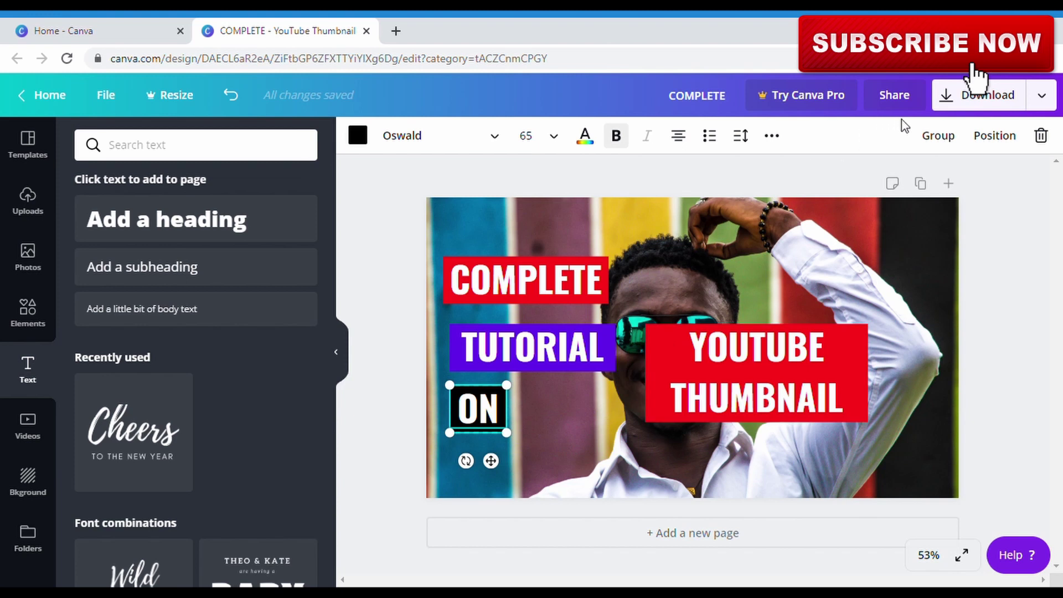
left_click(936, 139)
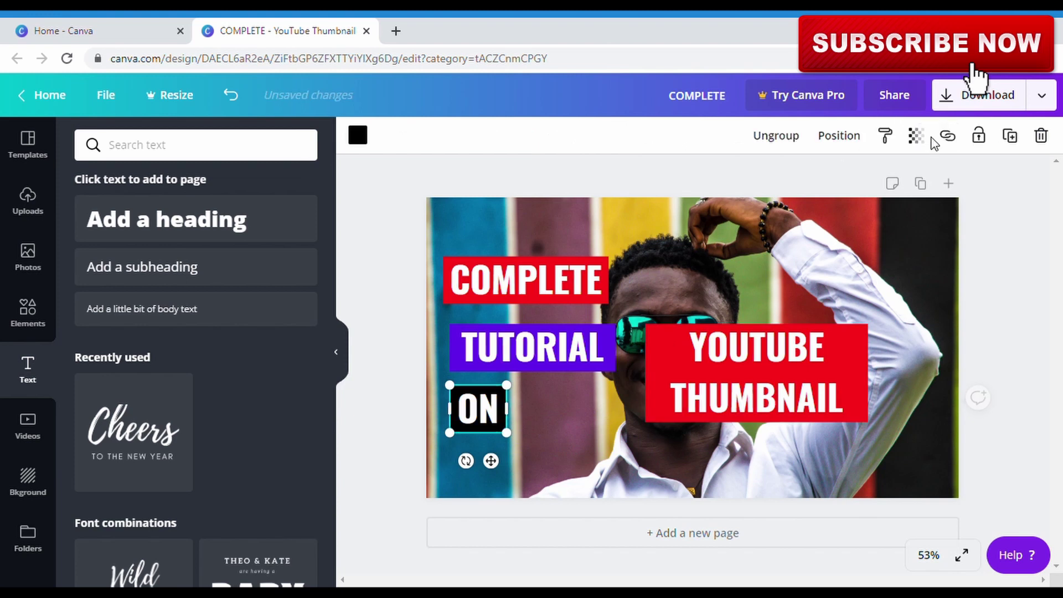
left_click(972, 315)
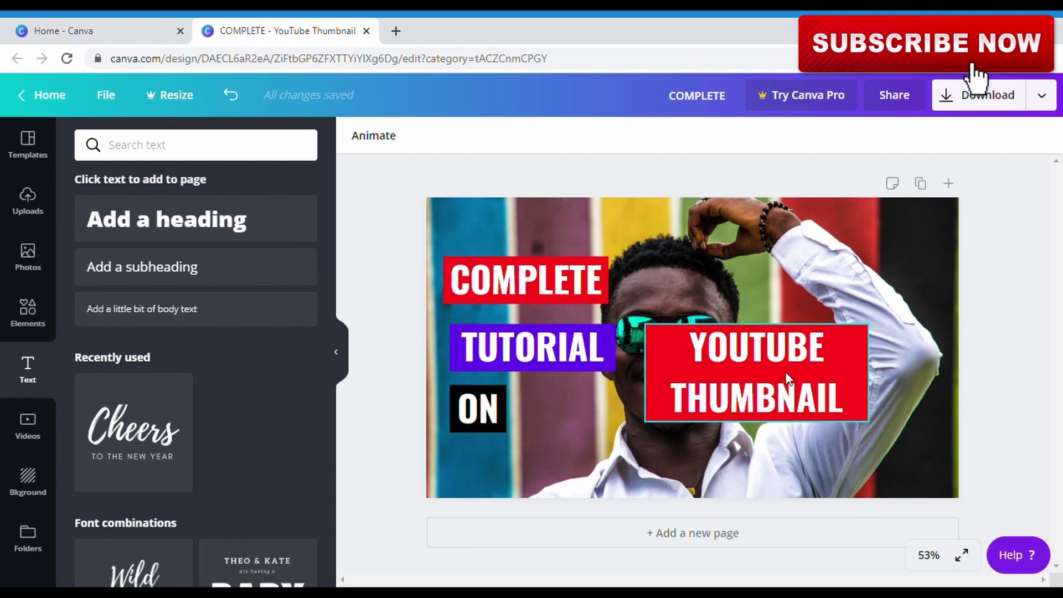
Move the "YOUTUBE THUMBNAIL" banner off the man's face to the right edge of the page, over his raised arm
left_click(843, 374)
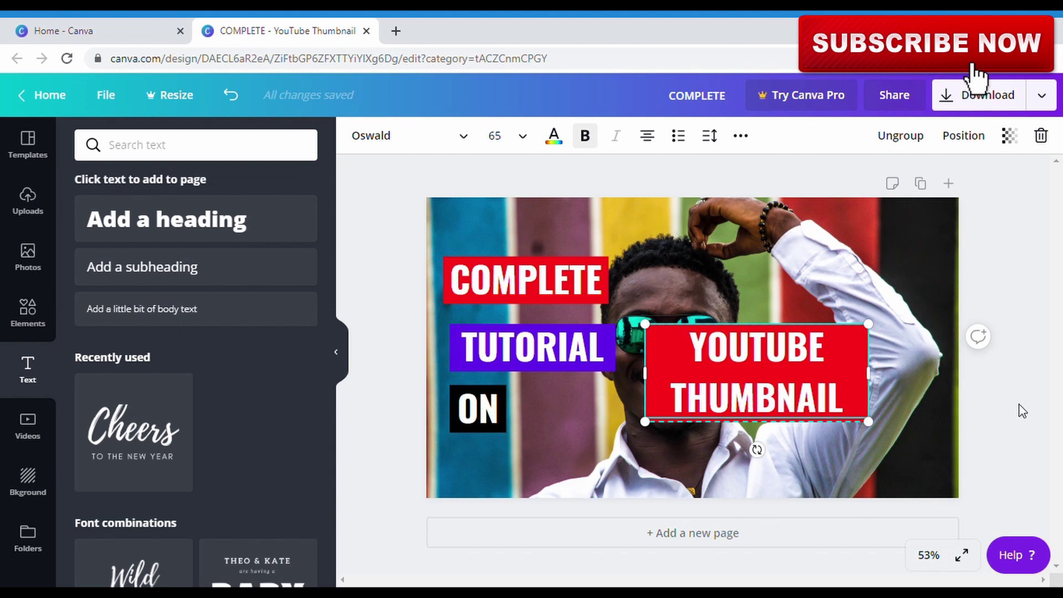
left_click(931, 390)
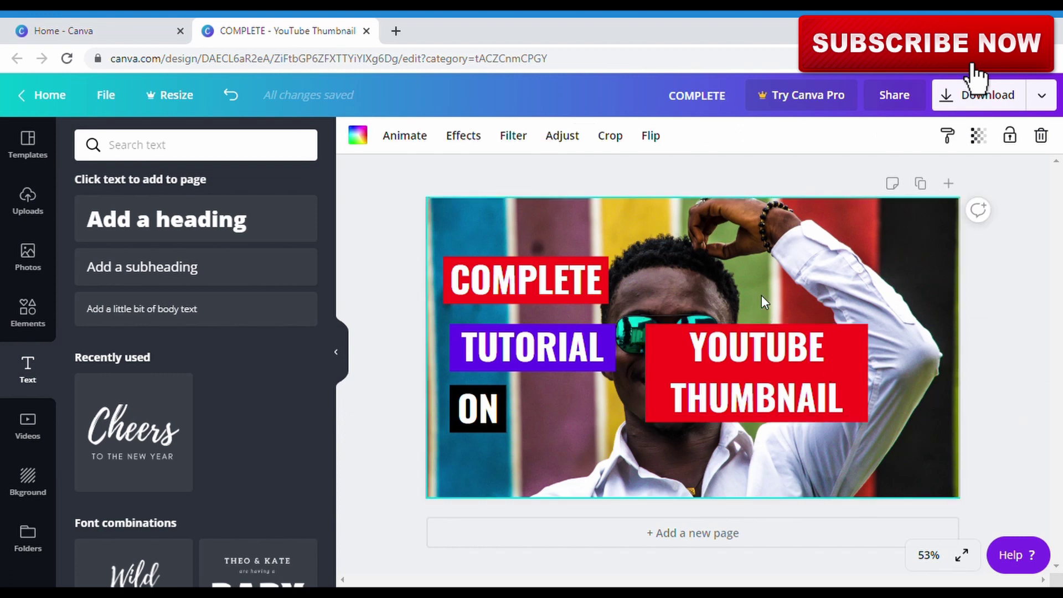
left_click_drag(762, 294, 851, 443)
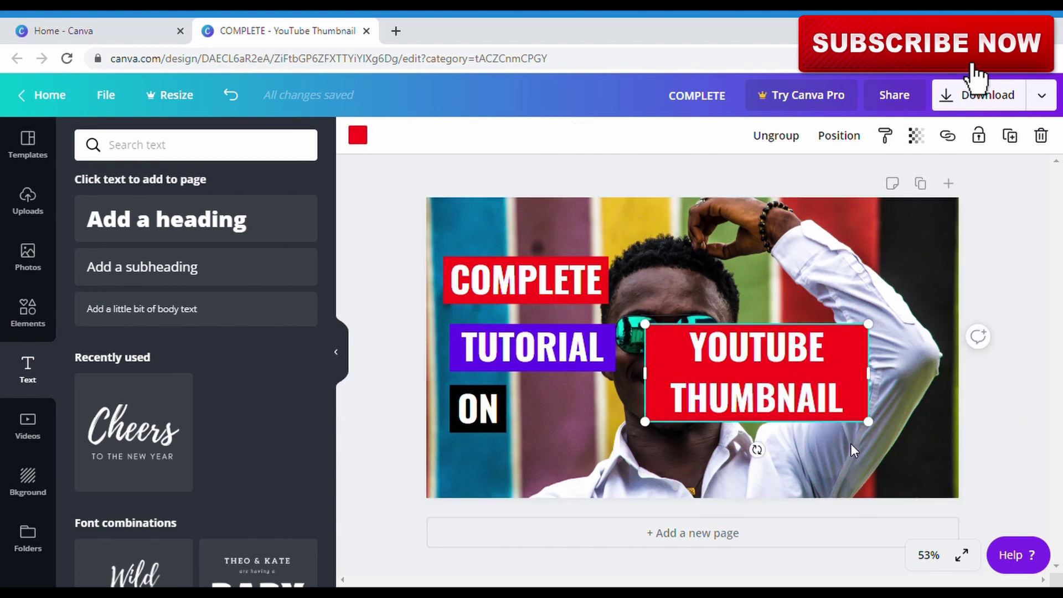
left_click(920, 336)
left_click_drag(843, 352, 942, 317)
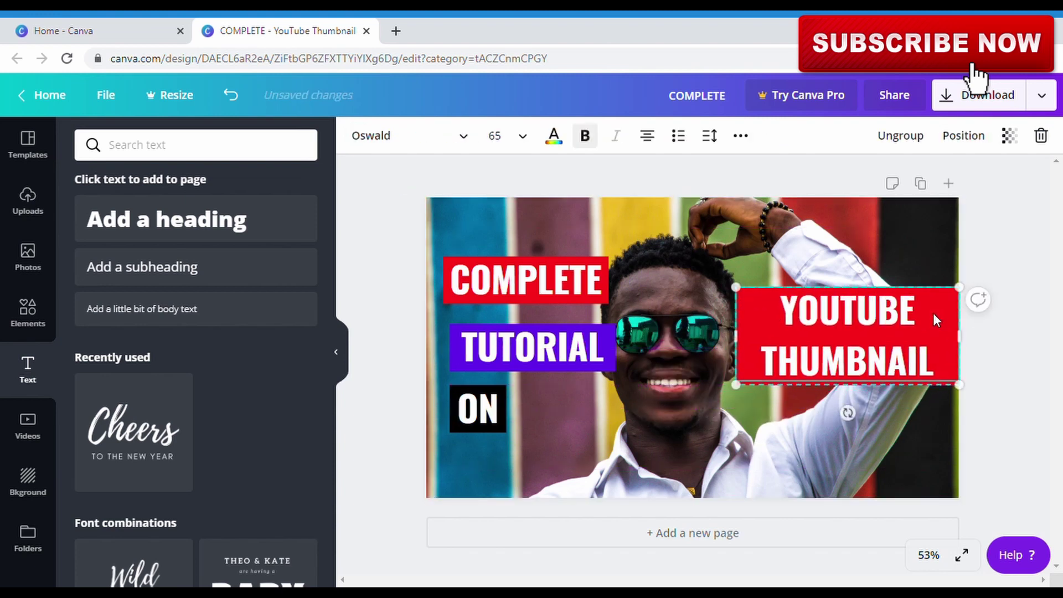
left_click(999, 397)
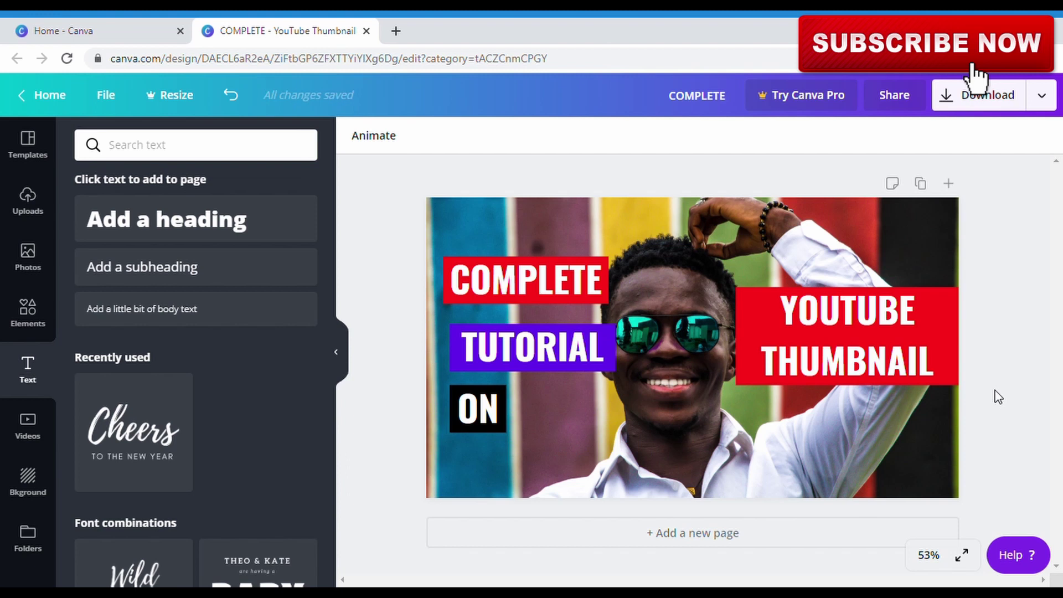
Rotate the "COMPLETE" banner counter-clockwise so that it slants upwards towards the man's head
left_click(573, 291)
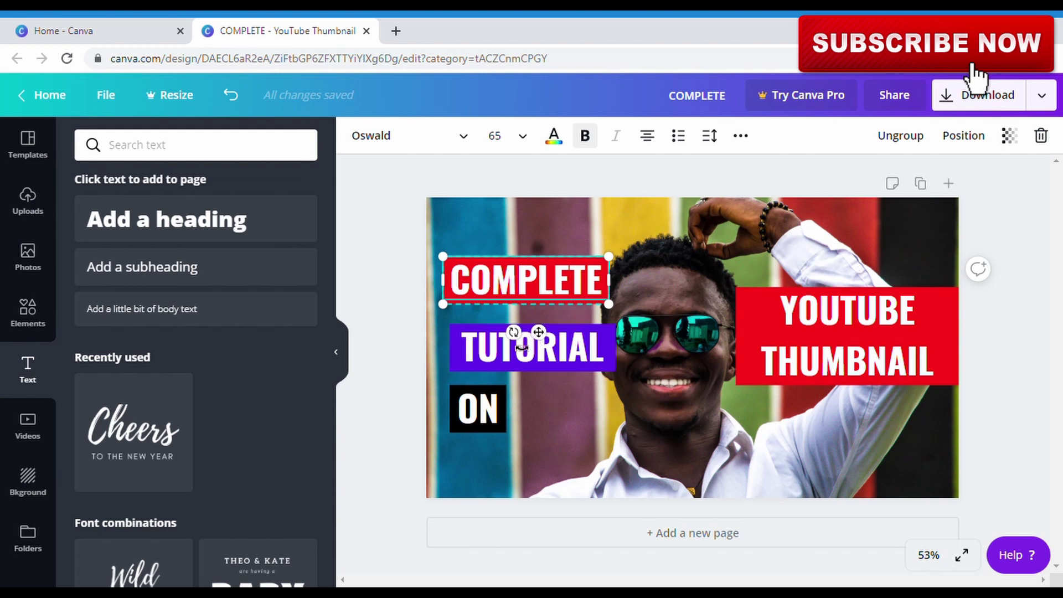
left_click_drag(520, 342, 535, 348)
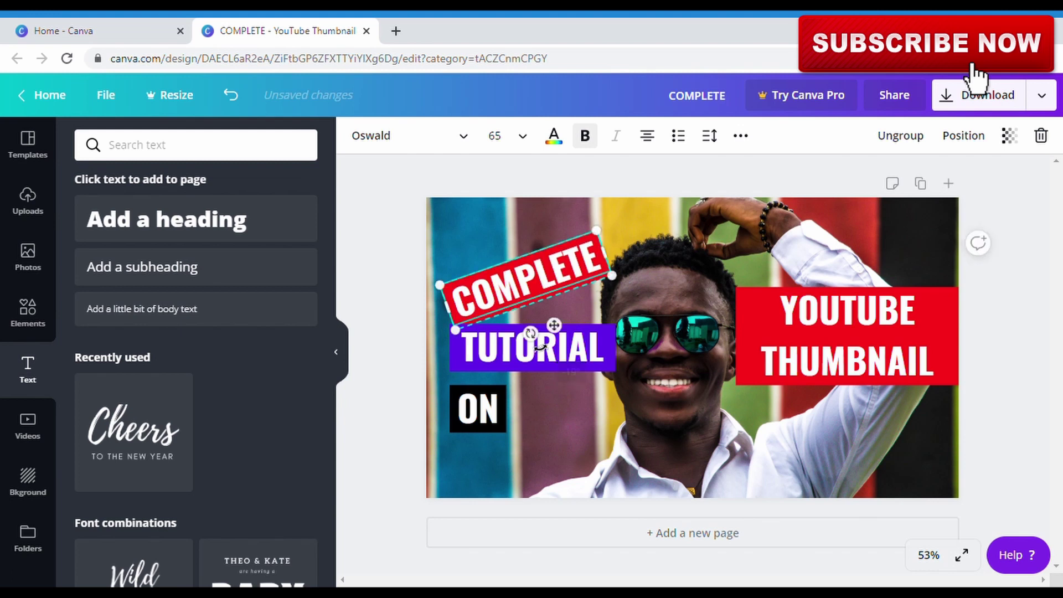
left_click(413, 403)
Move the "TUTORIAL" banner up and to the right so it tucks under the tilted "COMPLETE" banner
left_click(560, 362)
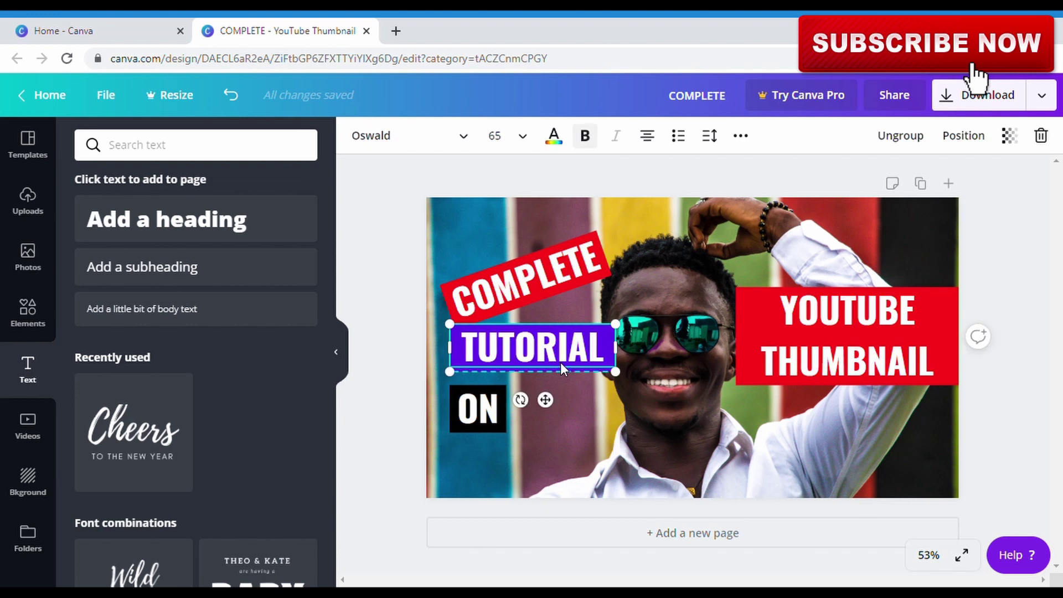
left_click_drag(560, 362, 594, 361)
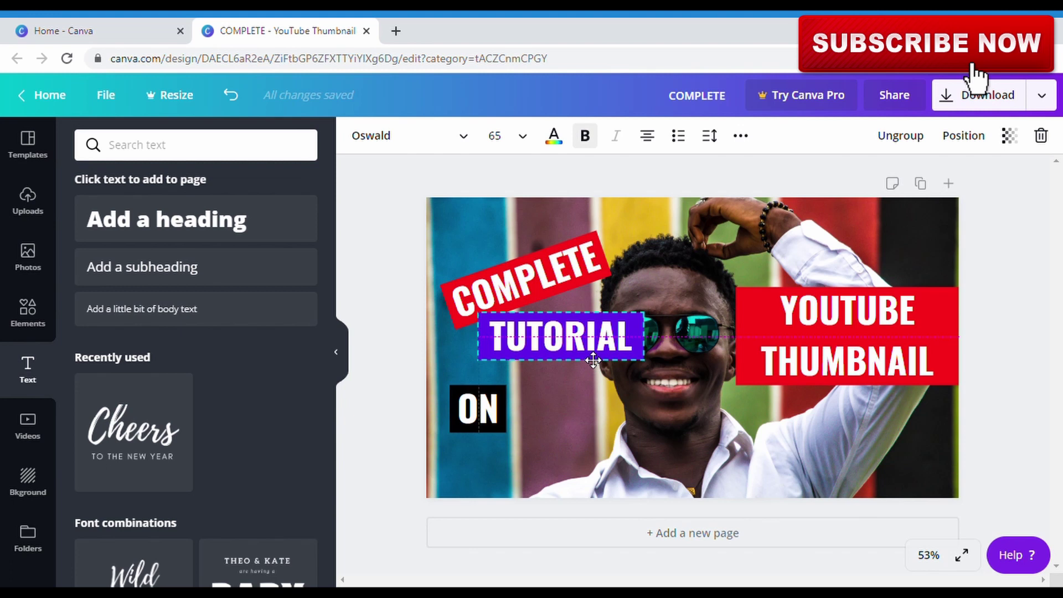
left_click_drag(593, 360, 585, 351)
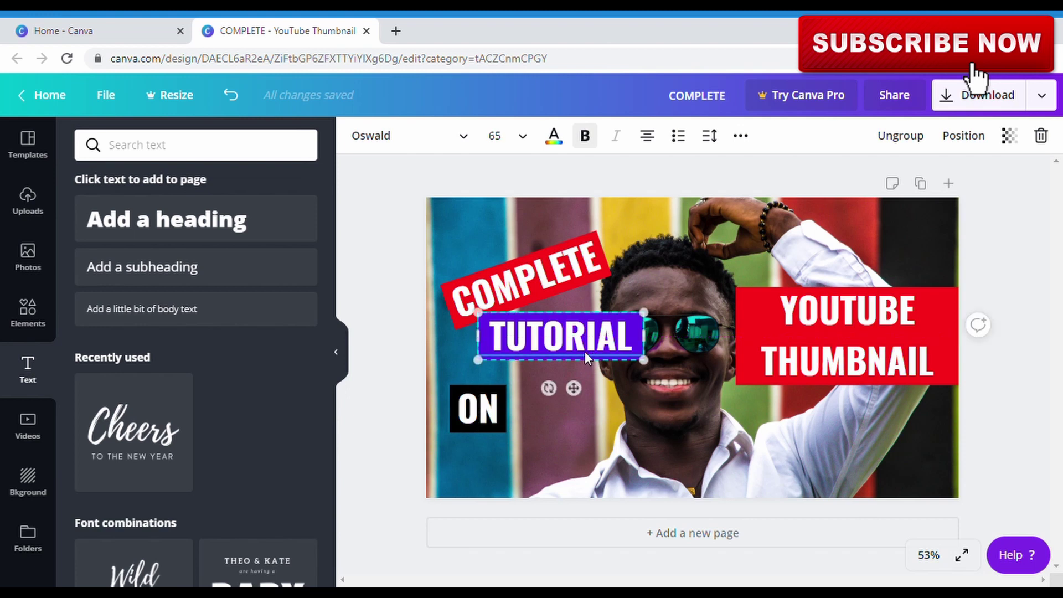
left_click(403, 402)
Place the "ON" banner on the same line as "TUTORIAL", between it and the "YOUTUBE THUMBNAIL" banner
left_click(486, 411)
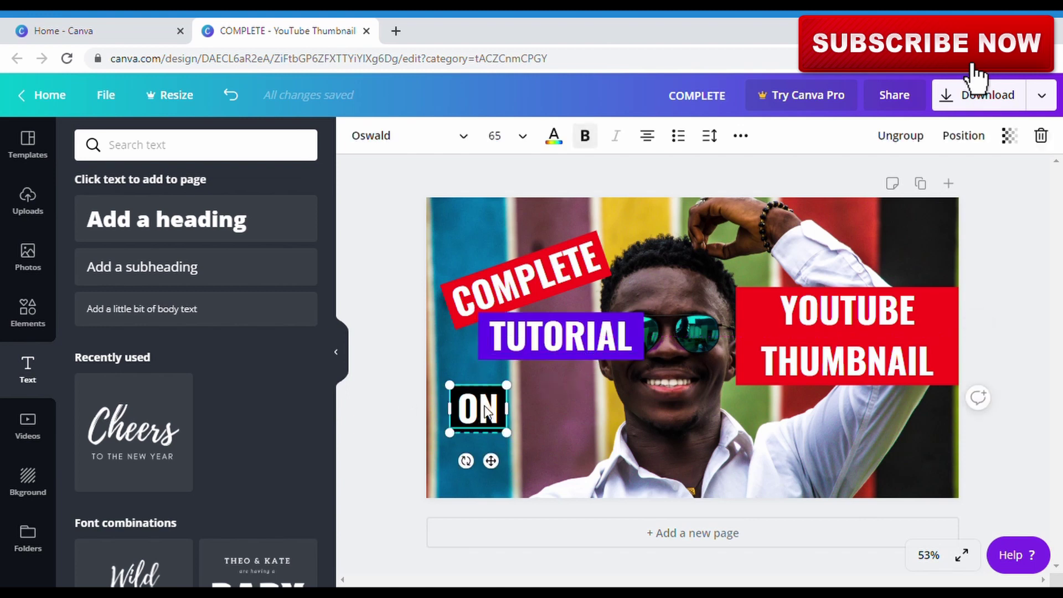
left_click_drag(486, 410, 704, 342)
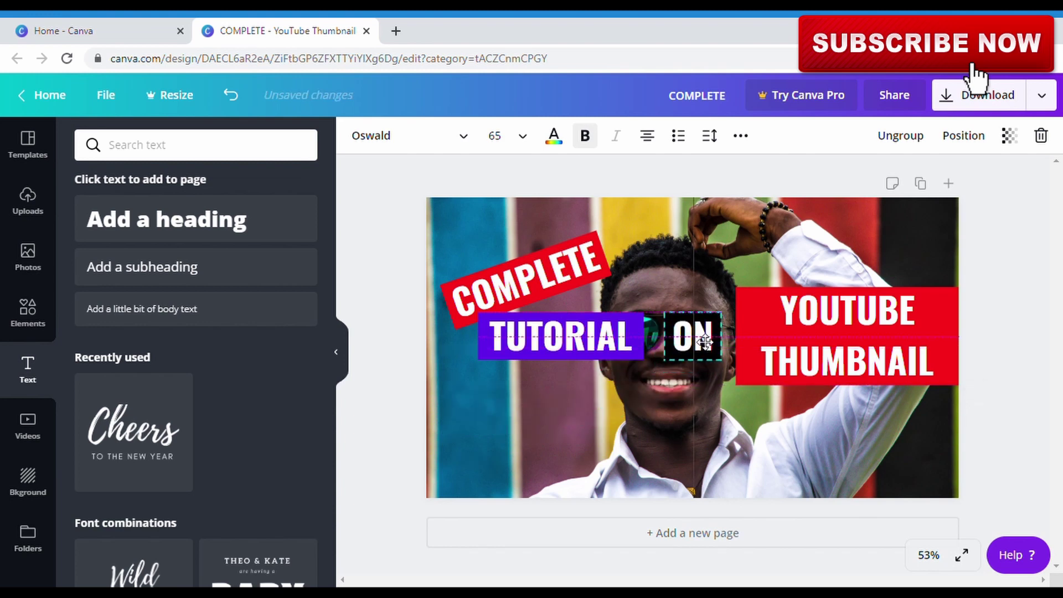
left_click_drag(704, 342, 705, 343)
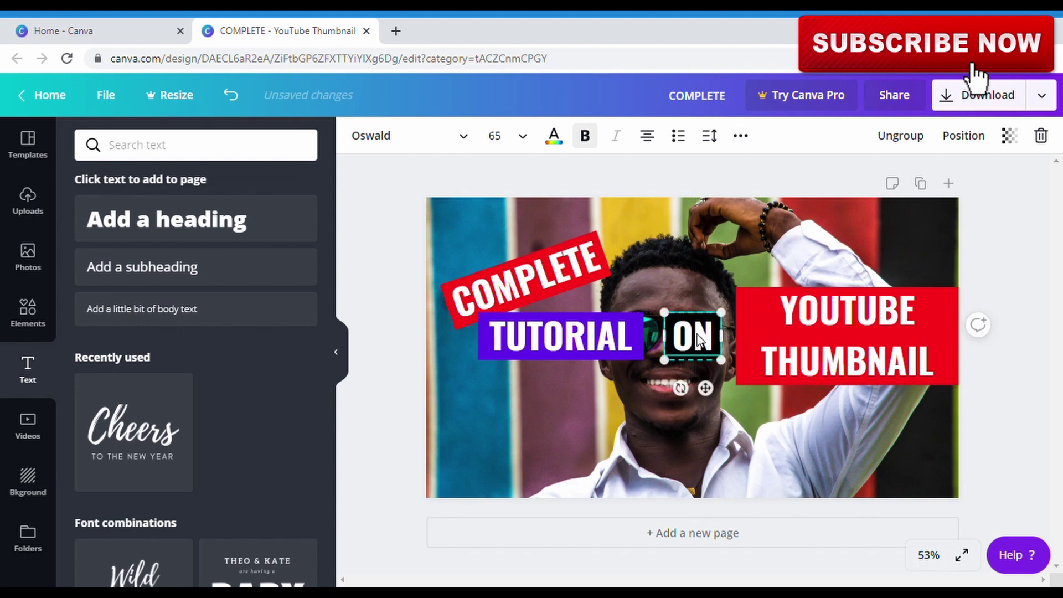
left_click(404, 410)
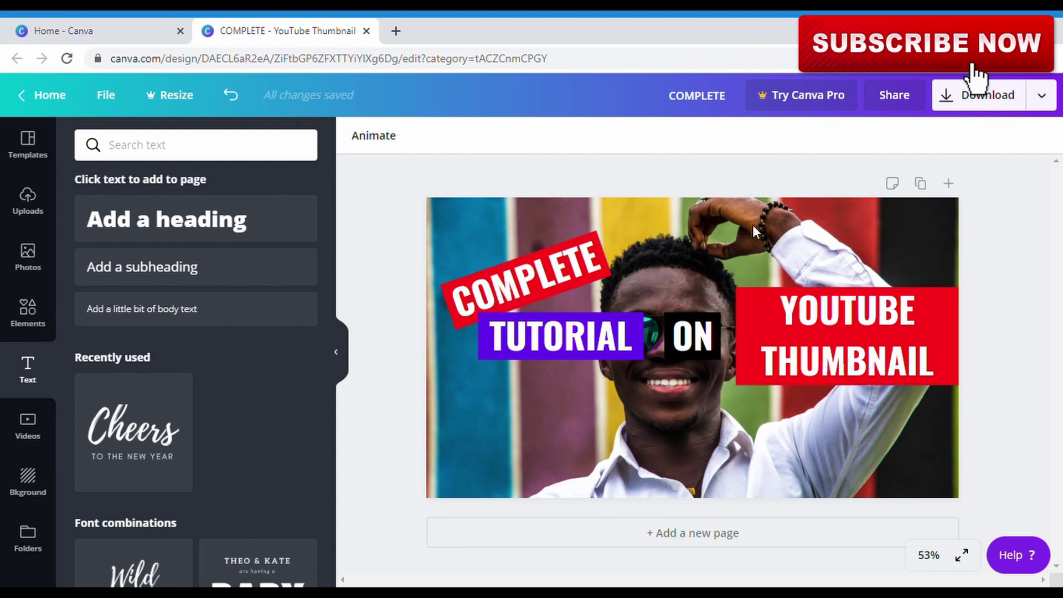
Move the "COMPLETE" banner slightly up and to the right, and fit the "TUTORIAL" banner directly beneath it
left_click(531, 276)
left_click_drag(531, 275, 549, 262)
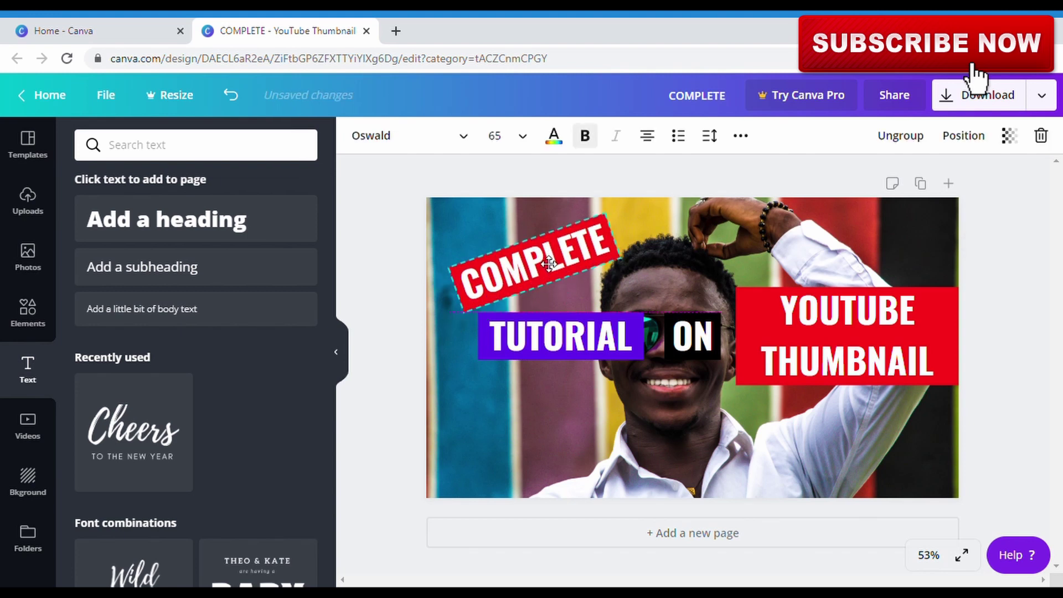
left_click(564, 341)
left_click_drag(564, 342, 547, 328)
left_click(636, 386)
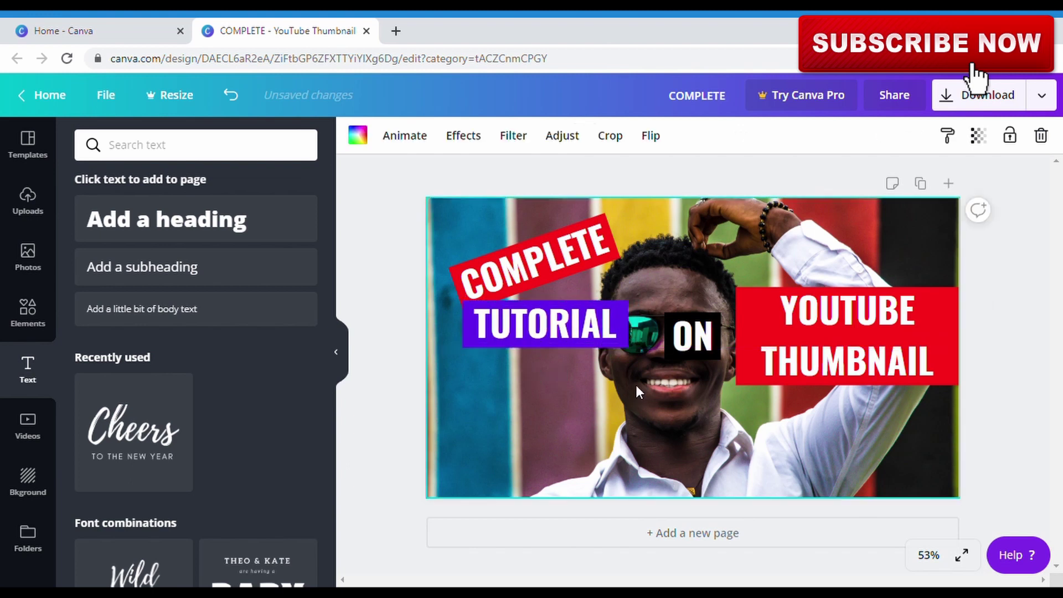
Stack the "ON" banner under "TUTORIAL" and the "YOUTUBE THUMBNAIL" banner below it, clear of the man's face
left_click(670, 340)
left_click_drag(652, 345, 549, 369)
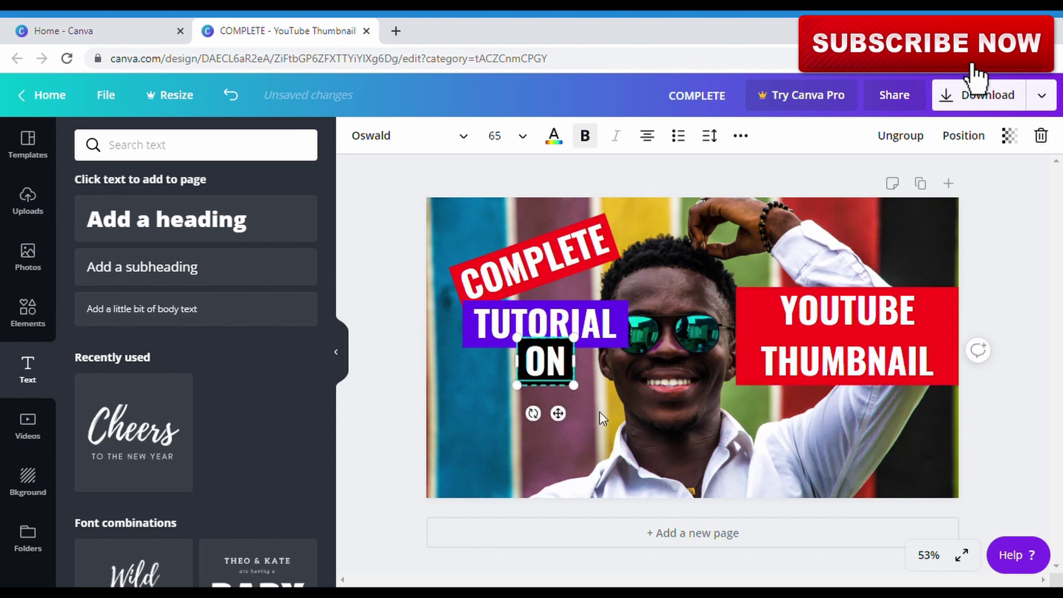
left_click(692, 399)
left_click_drag(837, 347, 535, 449)
left_click(410, 351)
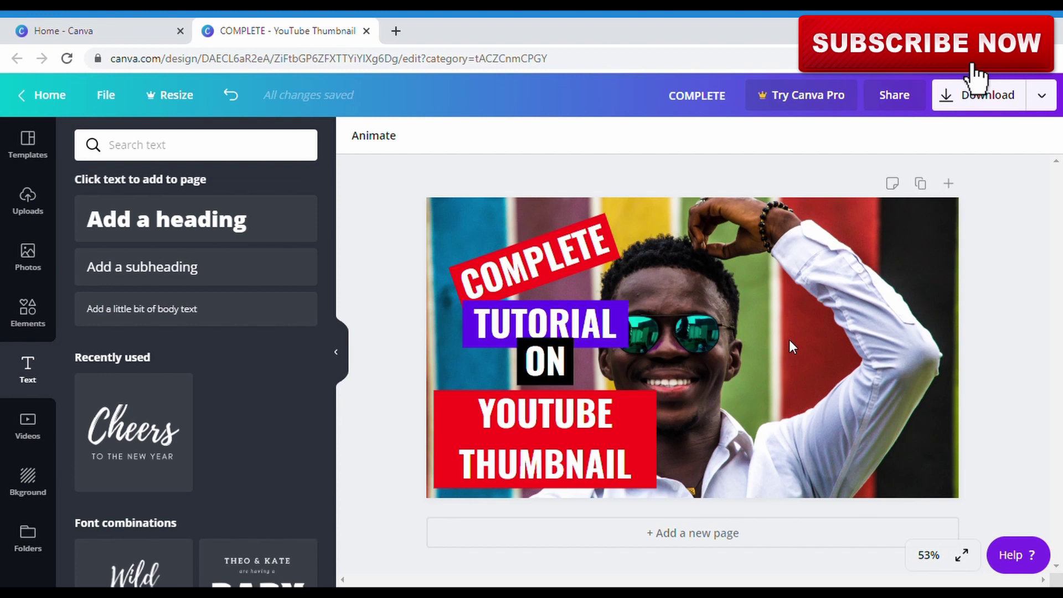
Reposition the background photo within the page, shifting it right and down so the man sits lower and further from the text banners
double_click(886, 315)
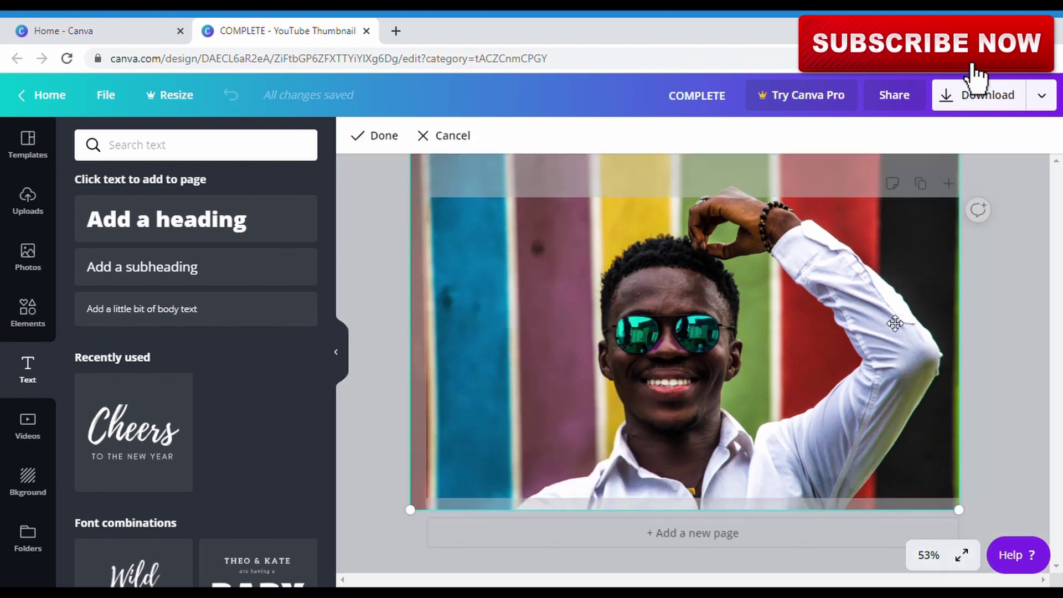
left_click_drag(841, 324, 909, 268)
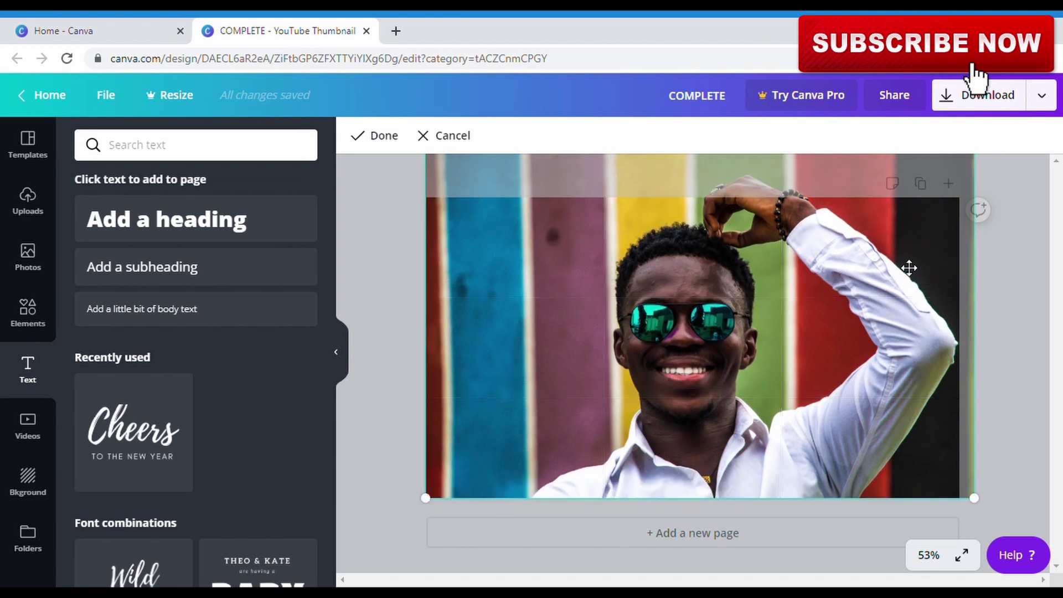
right_click(865, 402)
left_click_drag(865, 401, 868, 430)
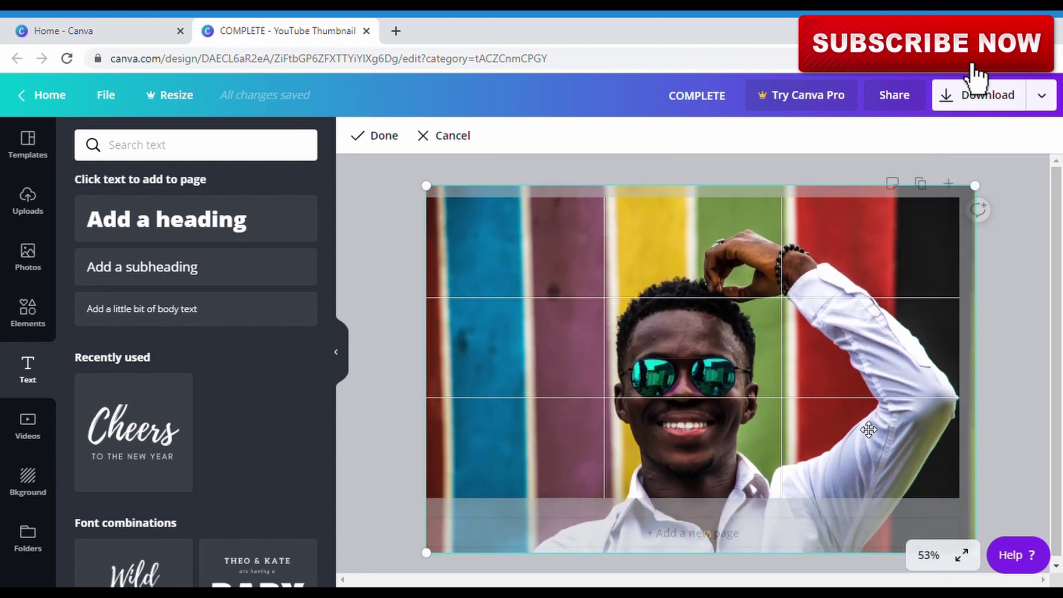
left_click(1022, 344)
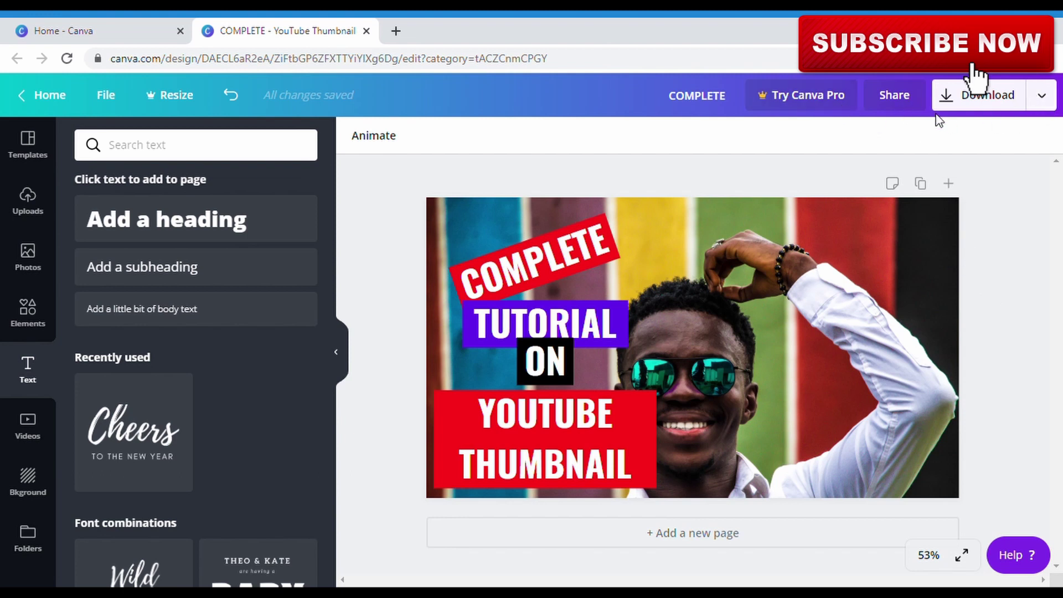
Download the finished thumbnail design as a PNG file
left_click(1043, 98)
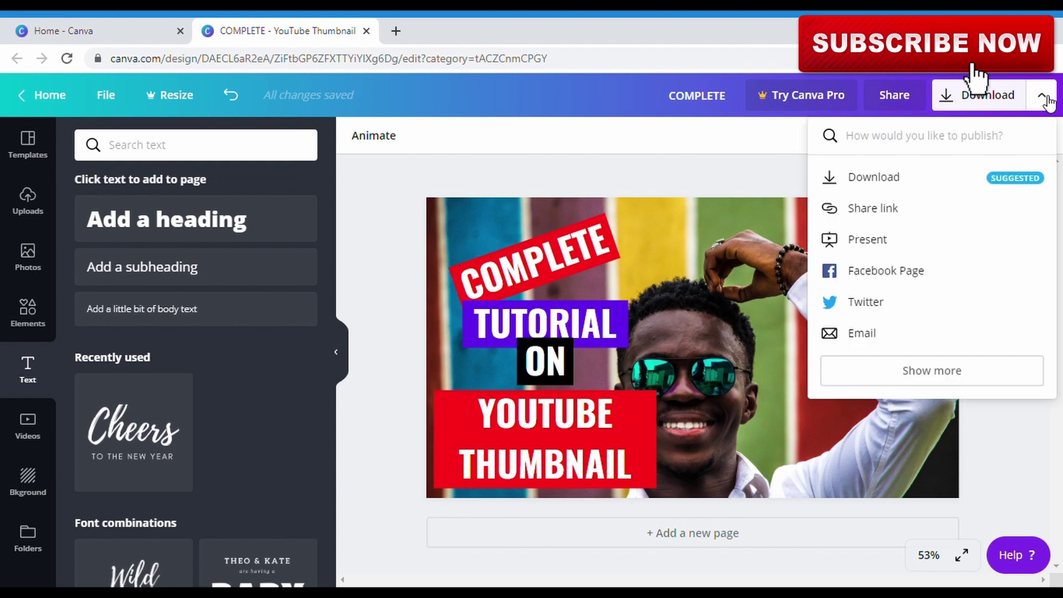
left_click(911, 180)
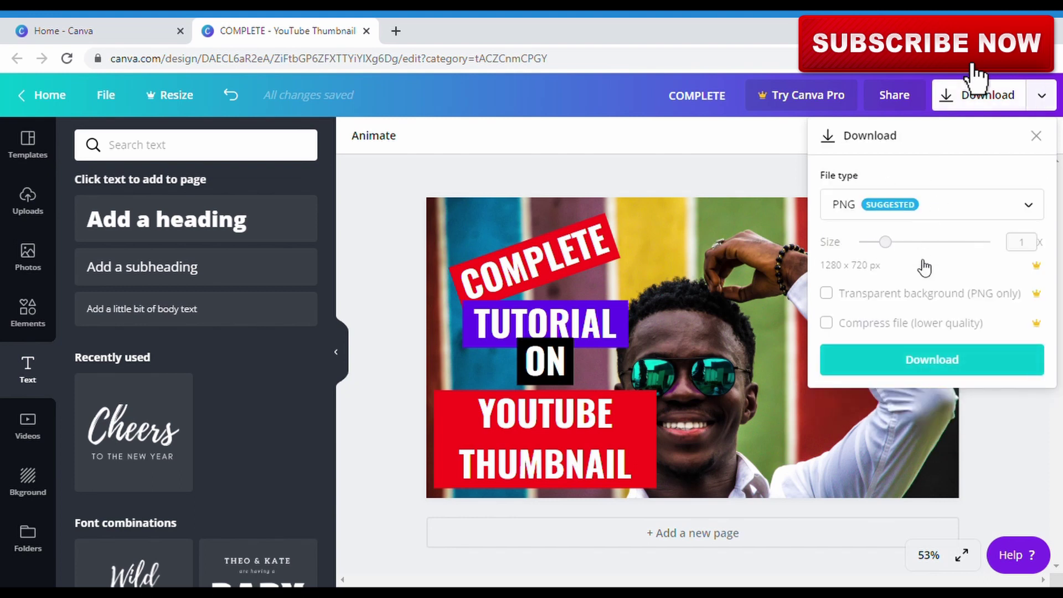
left_click(933, 208)
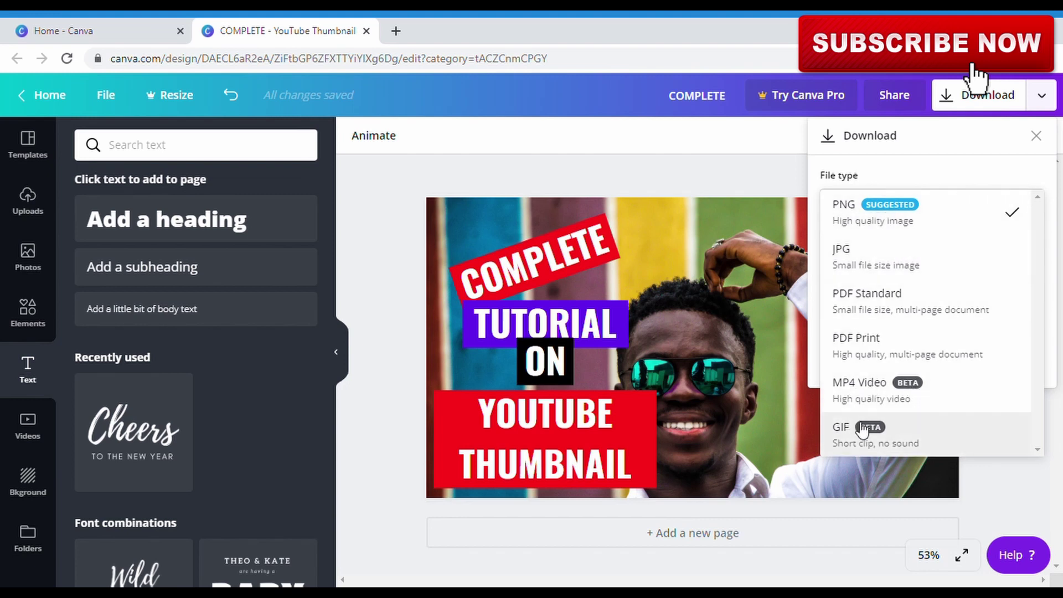
left_click(908, 215)
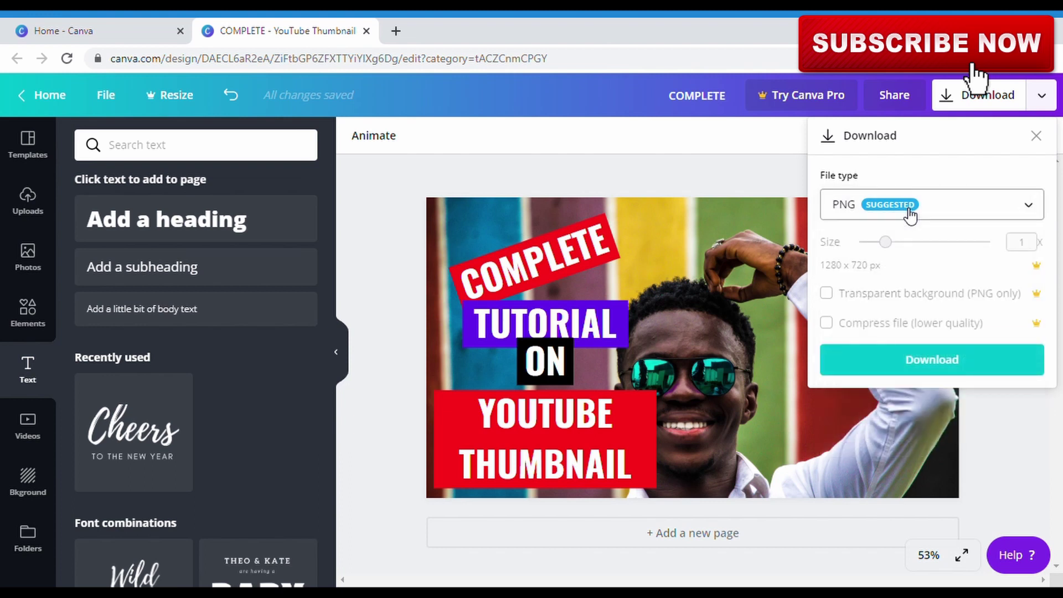
left_click(920, 363)
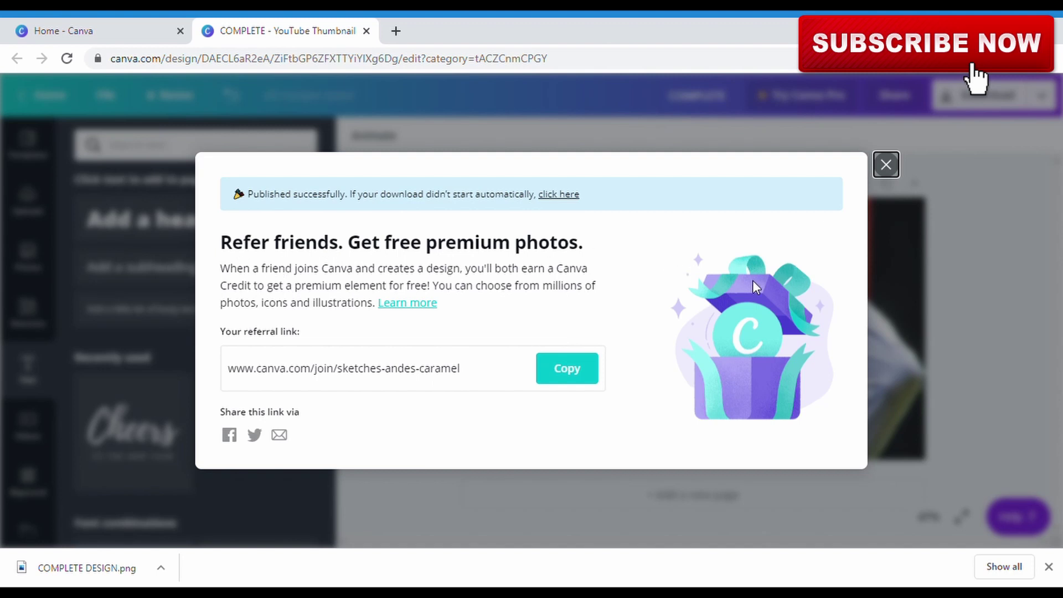
Copy the referral link offered after publishing and dismiss the referral dialog
left_click(573, 375)
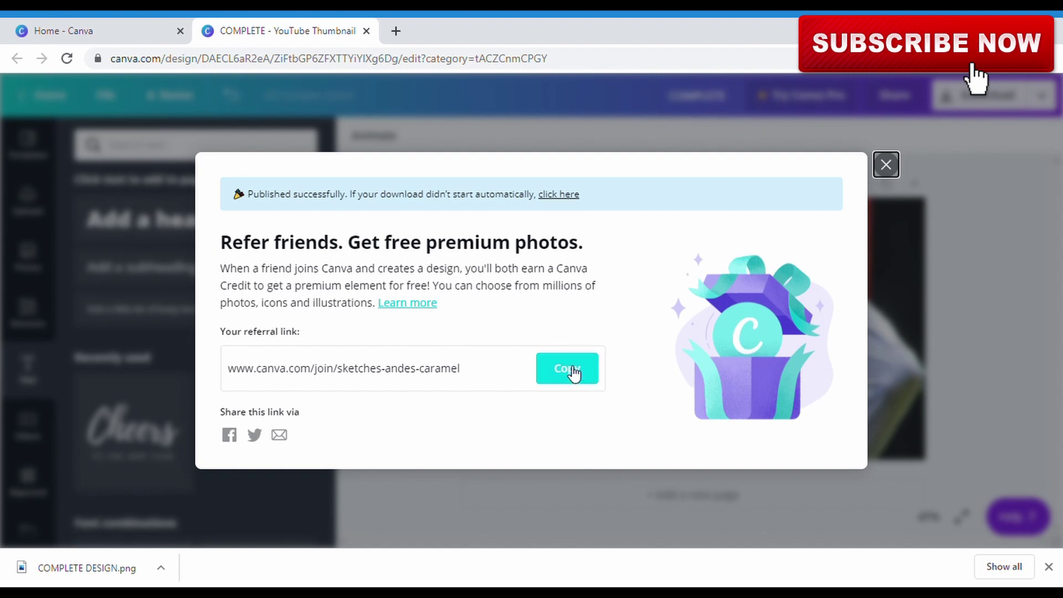
left_click(572, 373)
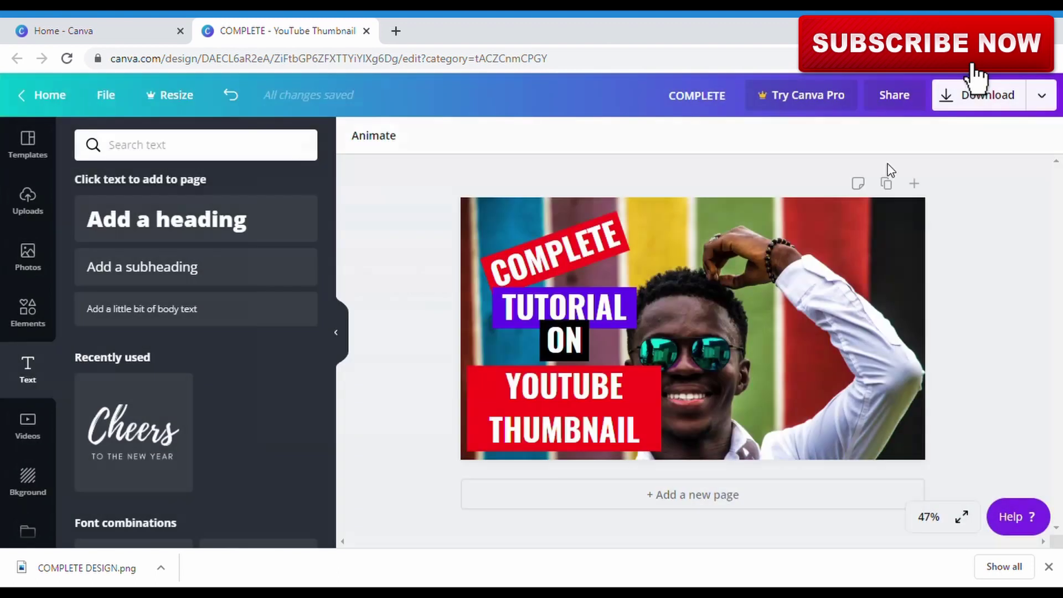
left_click(885, 164)
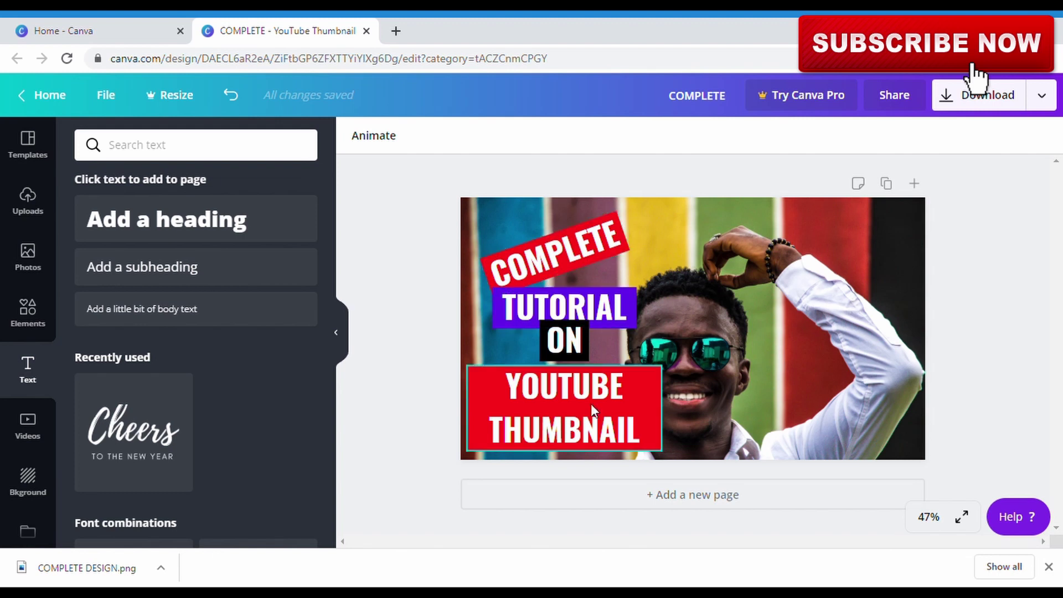
Locate the downloaded file COMPLETE DESIGN.png from the browser's download entry
left_click(160, 567)
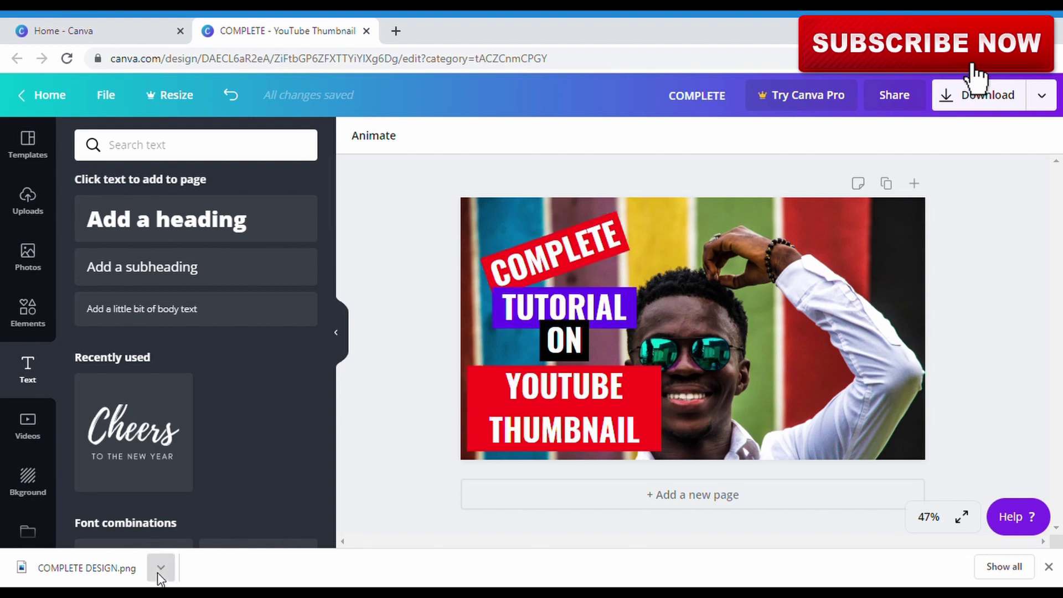
left_click(204, 517)
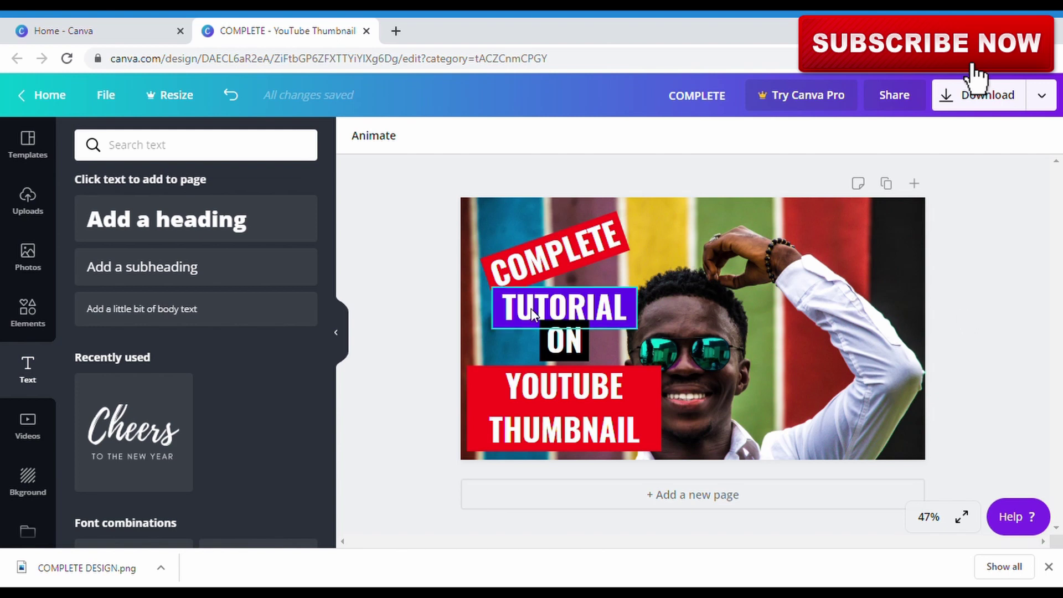
Return to the Canva home page and browse further through the recommended design types
left_click(126, 32)
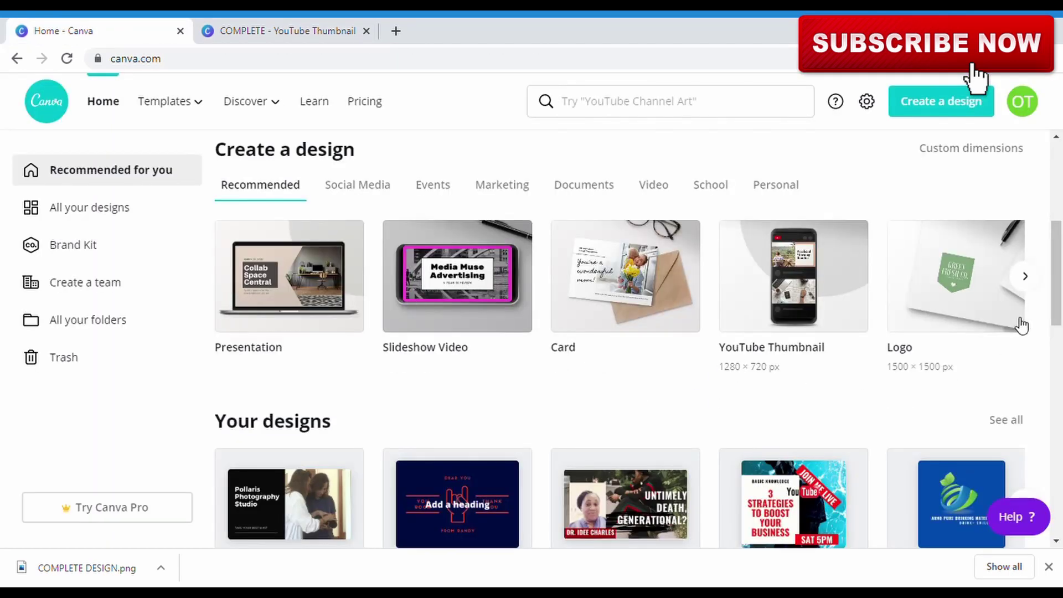
left_click(1032, 284)
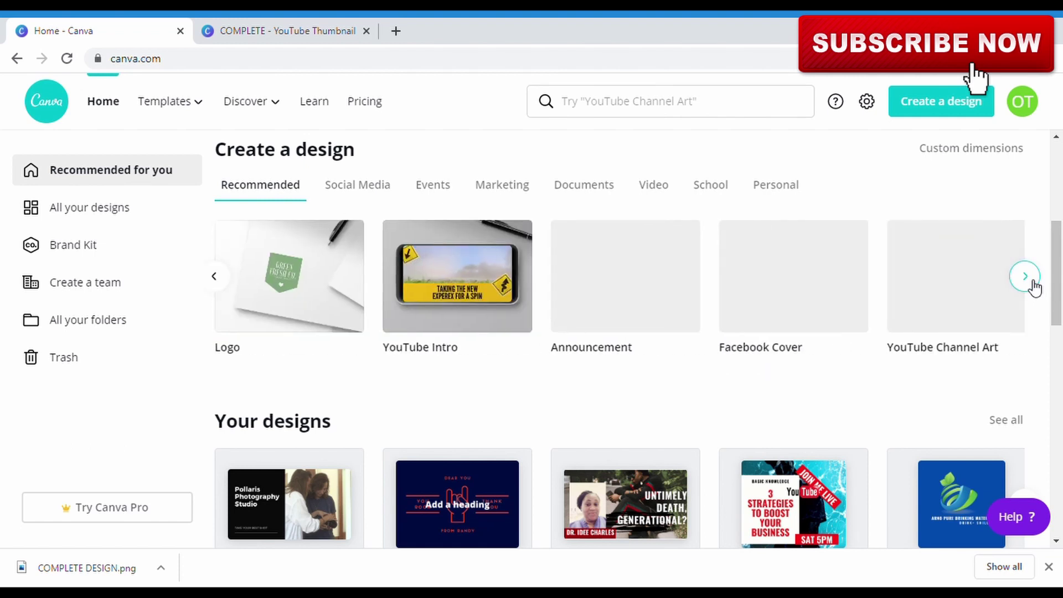